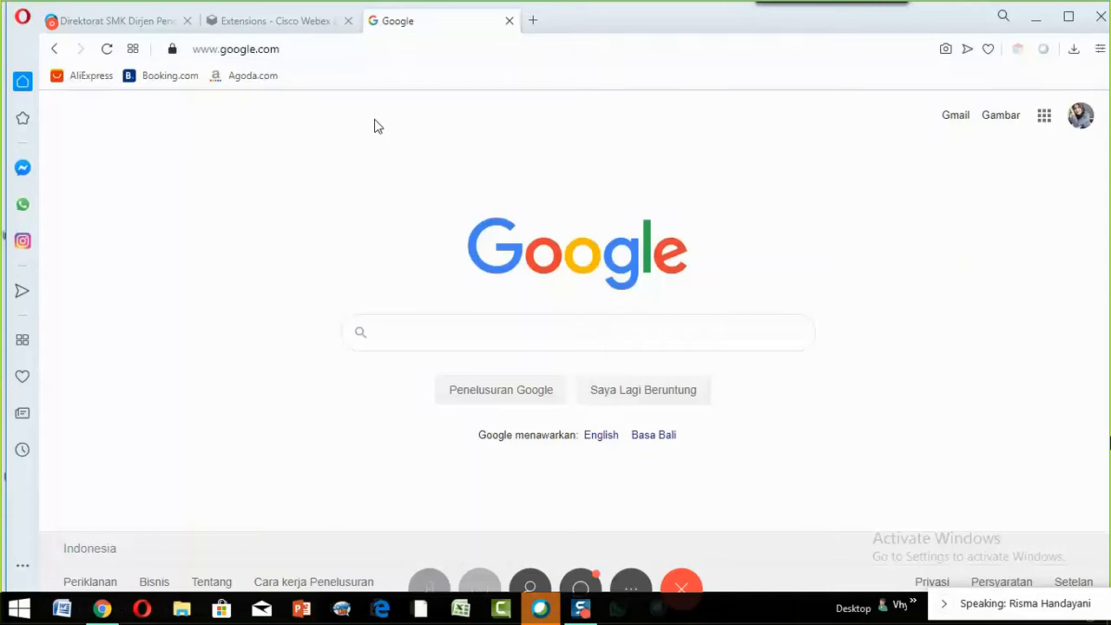
- Maximize the Opera window and open the Google apps grid listing Drive, Gmail and Meet
{"action": "left_click", "coordinate": [1069, 19]}
{"action": "double_click", "coordinate": [729, 17]}
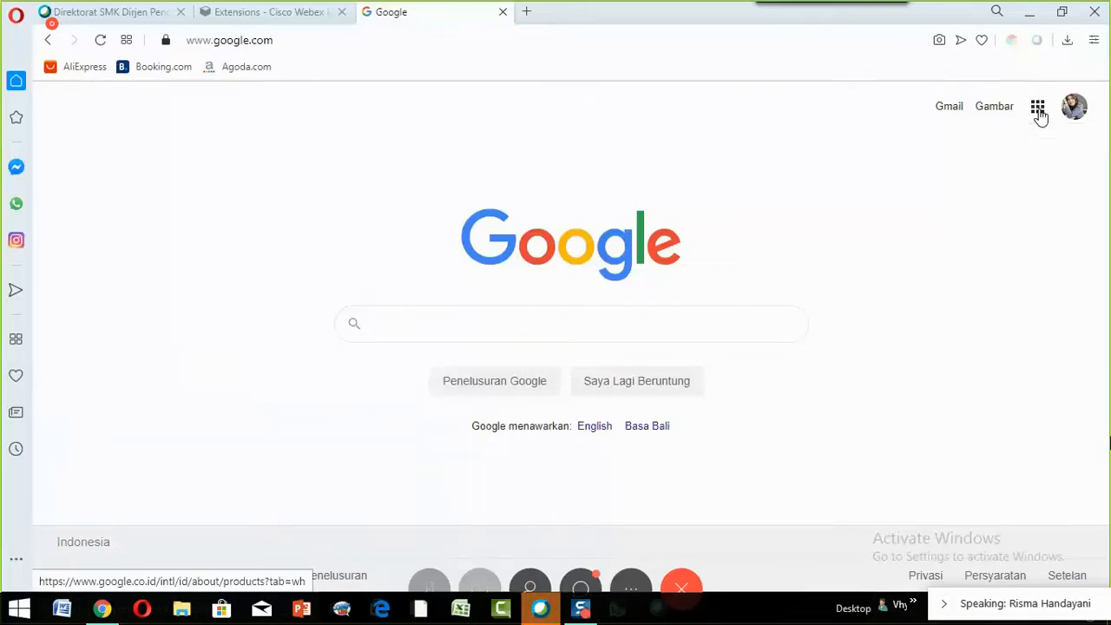
{"action": "left_click", "coordinate": [1040, 113]}
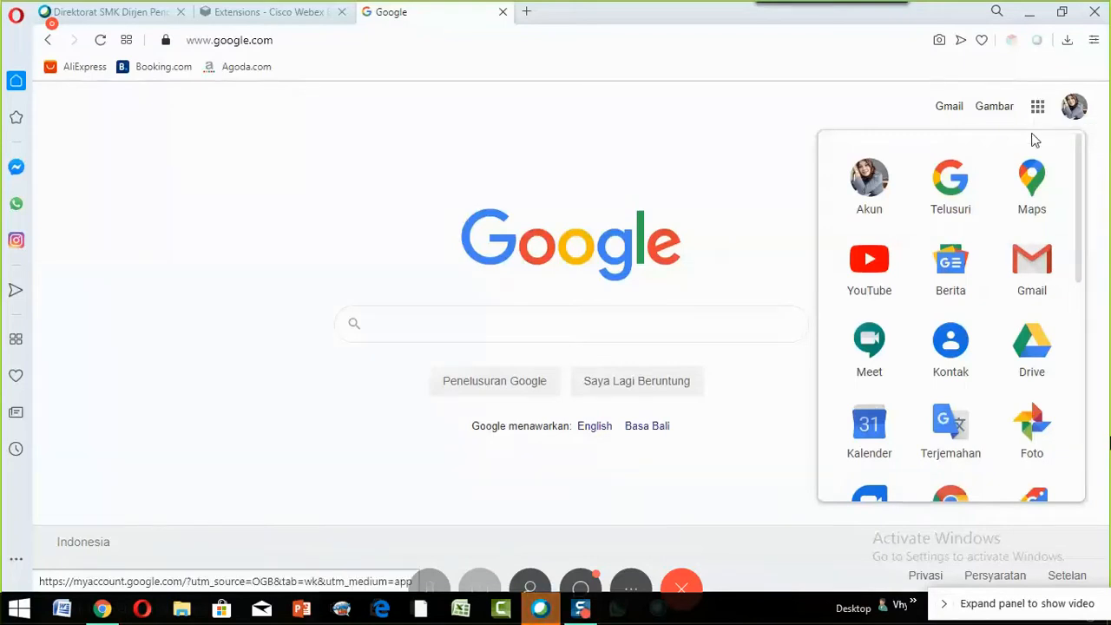
- Choose Drive from the Google apps panel to load the Drive Saya page
{"action": "left_click", "coordinate": [1042, 352]}
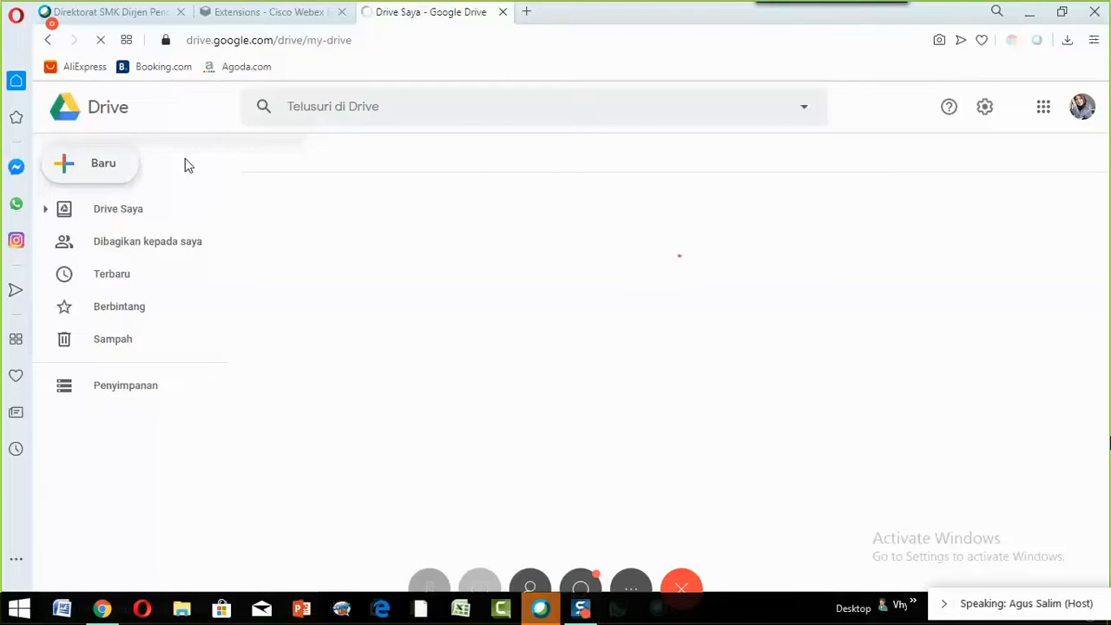
{"action": "left_click", "coordinate": [187, 166]}
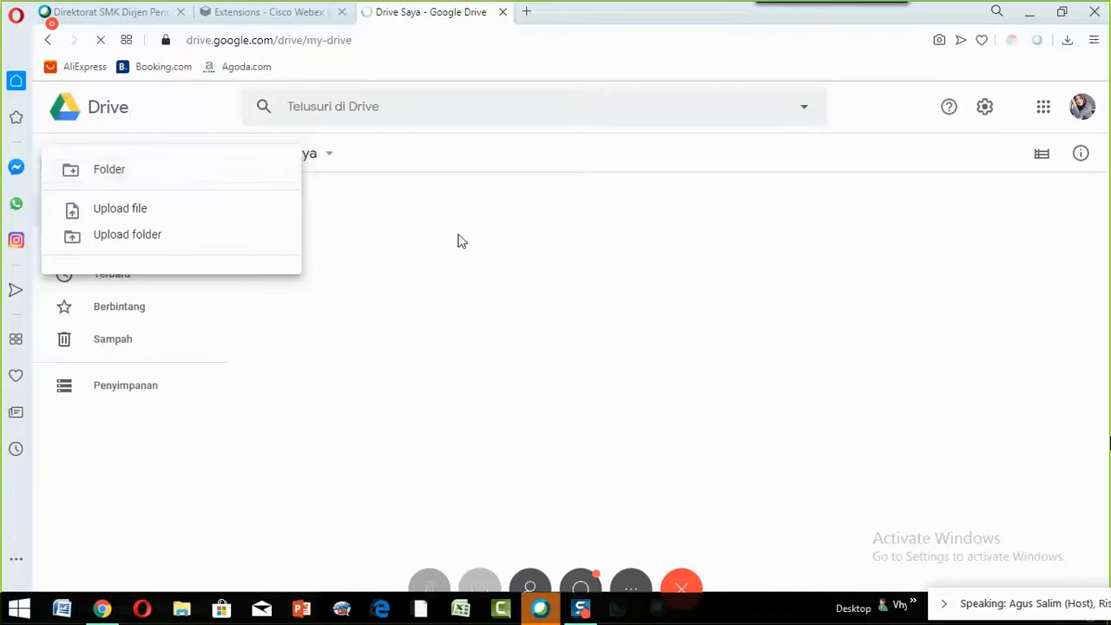
{"action": "left_click", "coordinate": [309, 220]}
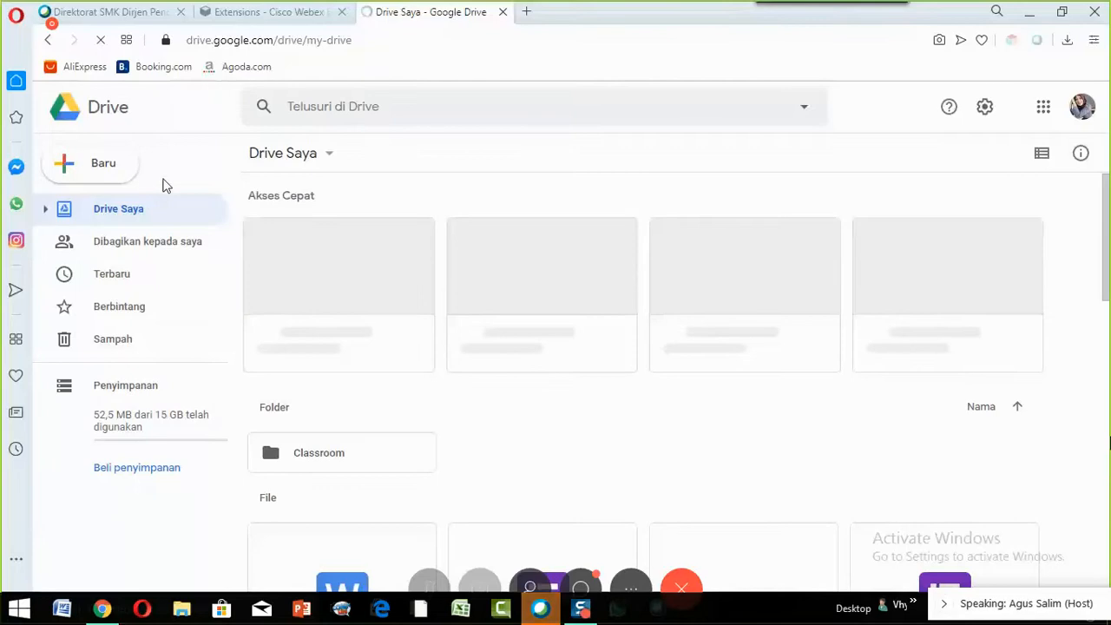
{"action": "left_click", "coordinate": [79, 172]}
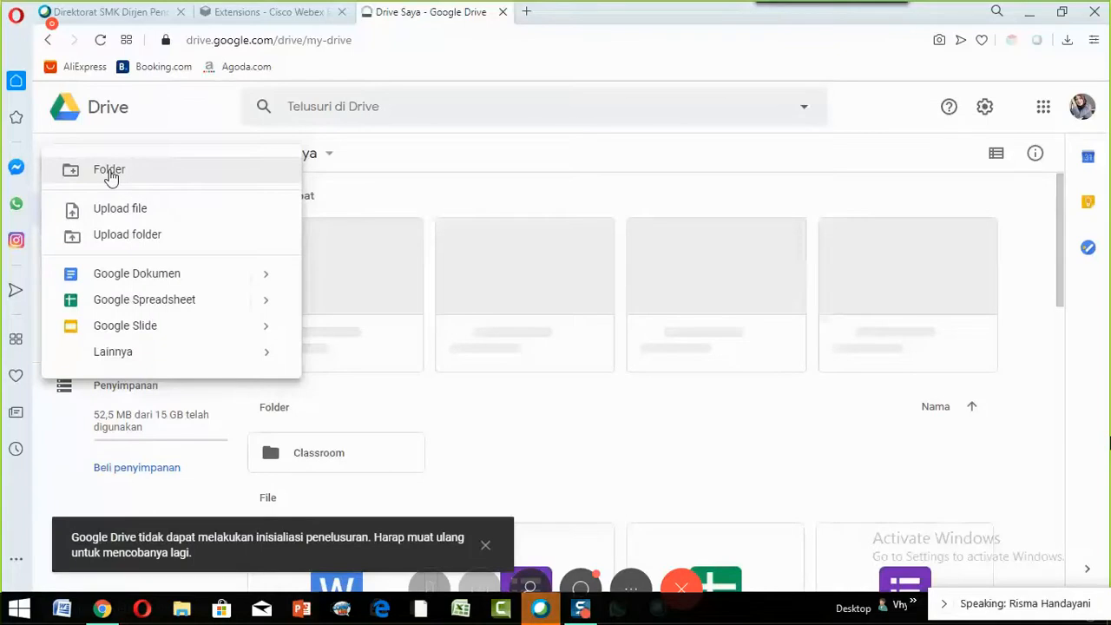
{"action": "left_click", "coordinate": [320, 256]}
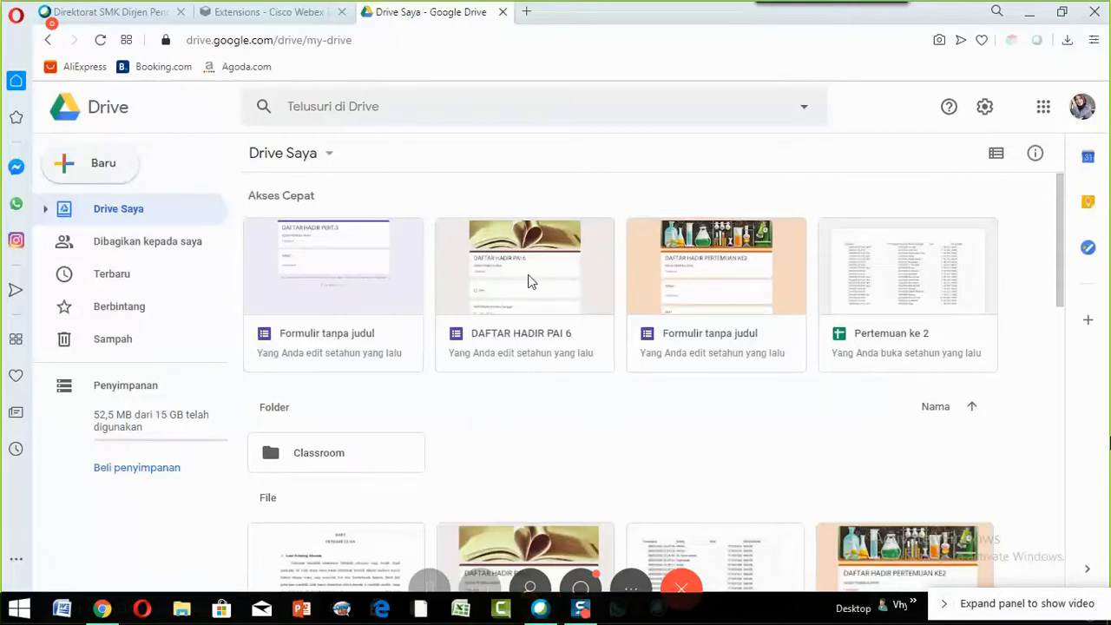
{"action": "key", "text": "shift+f"}
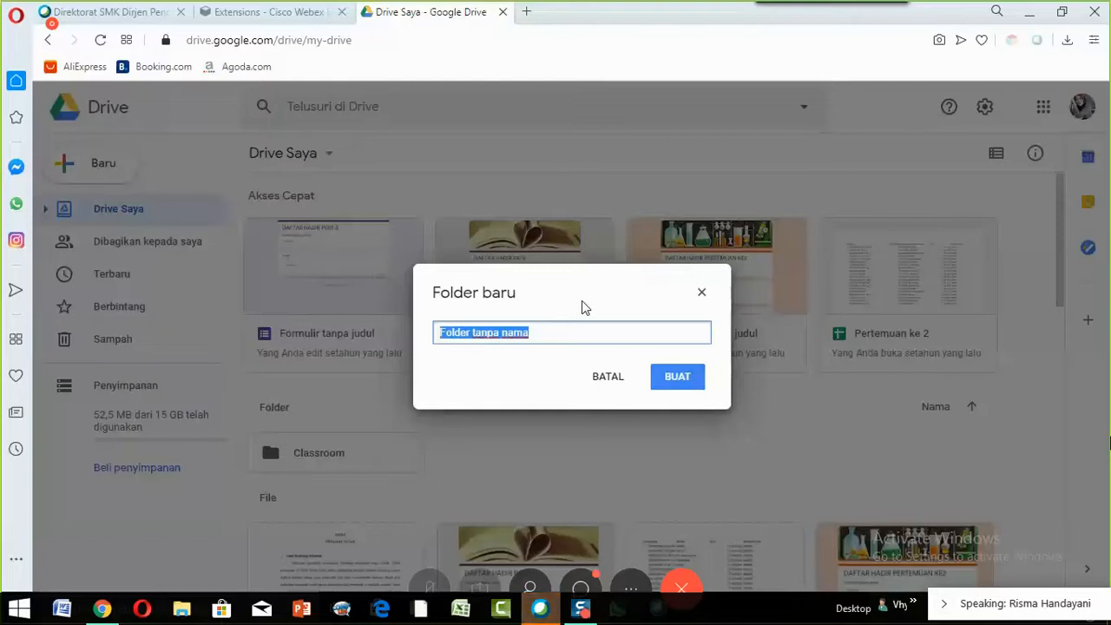
- Name the new folder 'UJIAN ONLINE' and create it in Drive Saya
{"action": "type", "text": "U"}
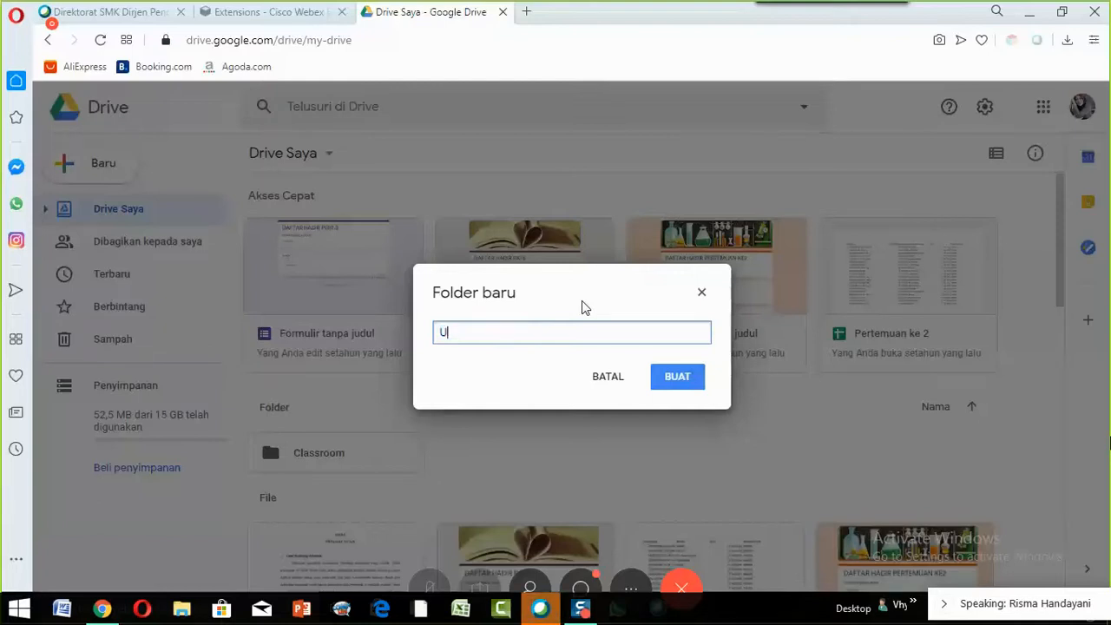
{"action": "type", "text": "JIAN ONLINE"}
{"action": "left_click", "coordinate": [677, 379]}
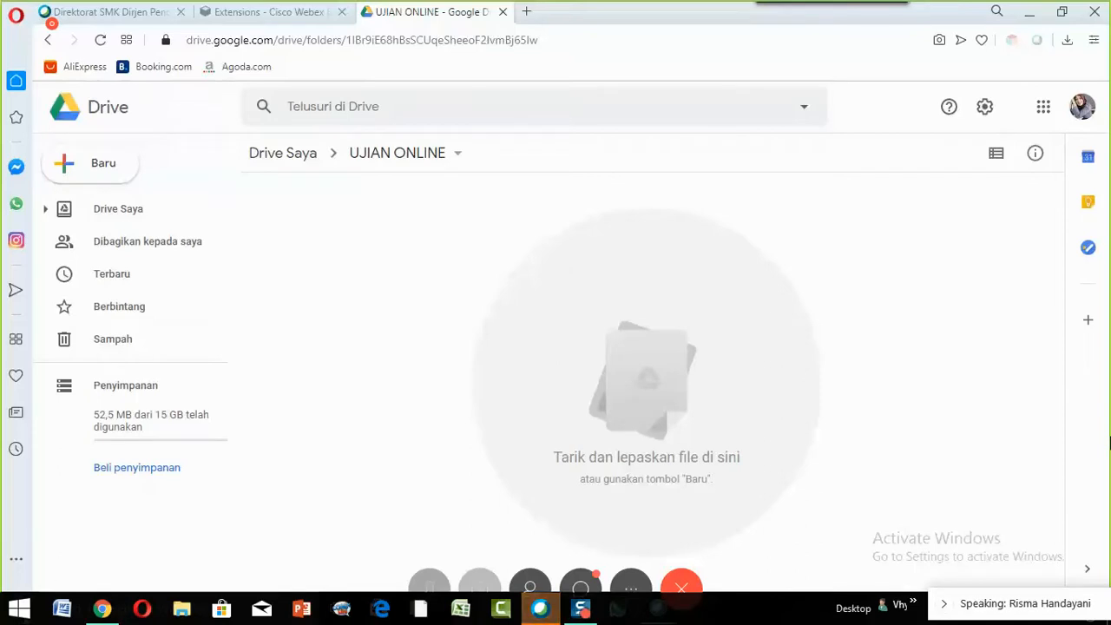
- Launch Word 2013 from the Start menu and start a blank Document1
{"action": "key", "text": "super"}
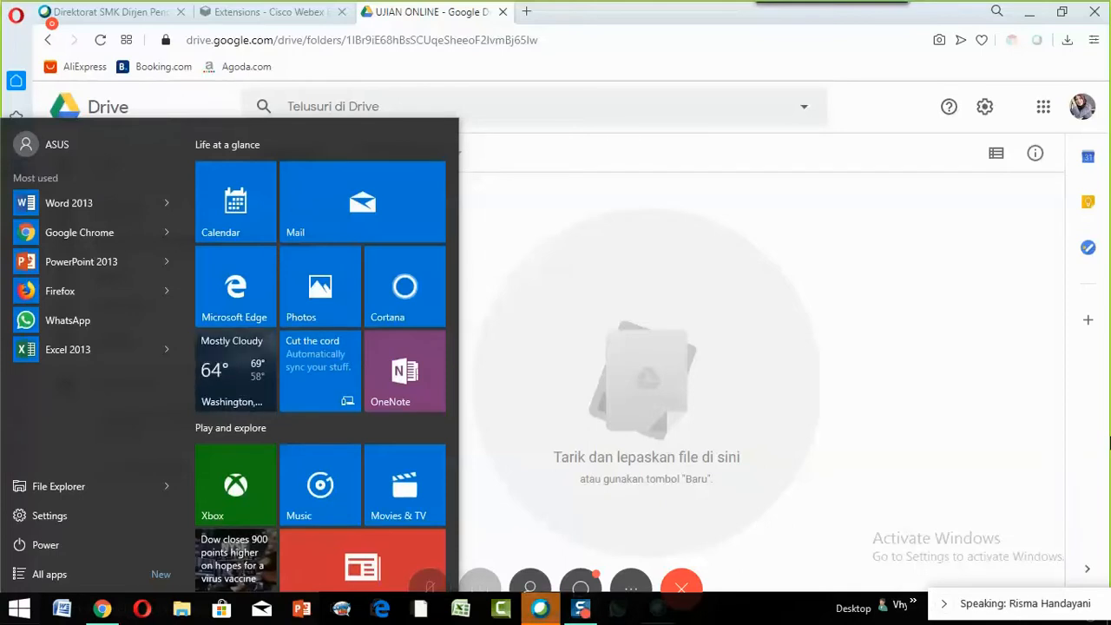
{"action": "key", "text": "super"}
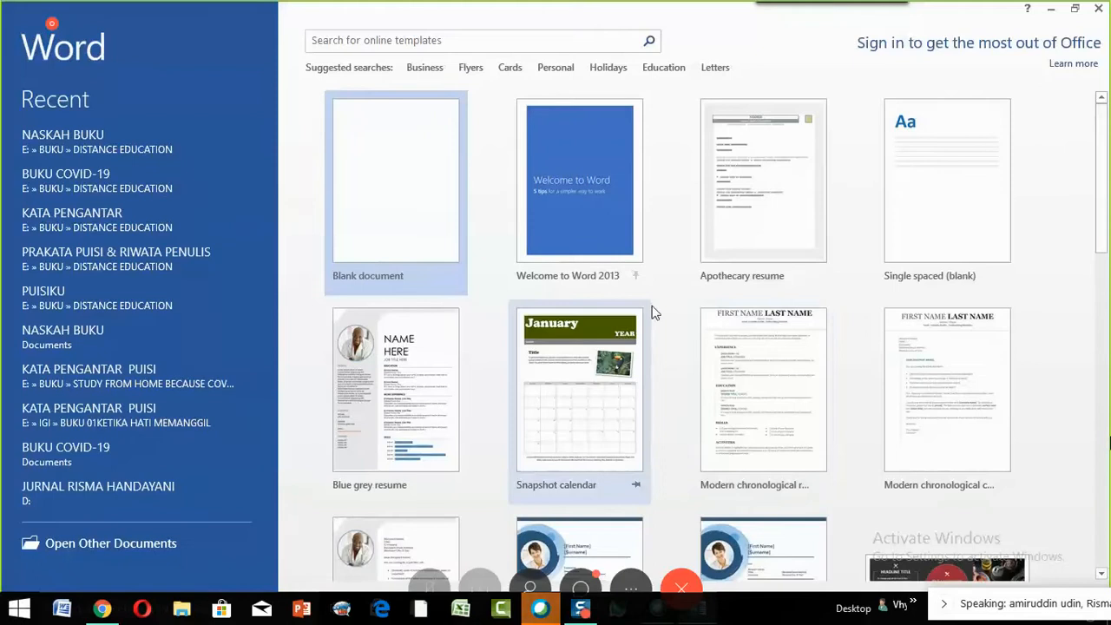
{"action": "left_click", "coordinate": [400, 194]}
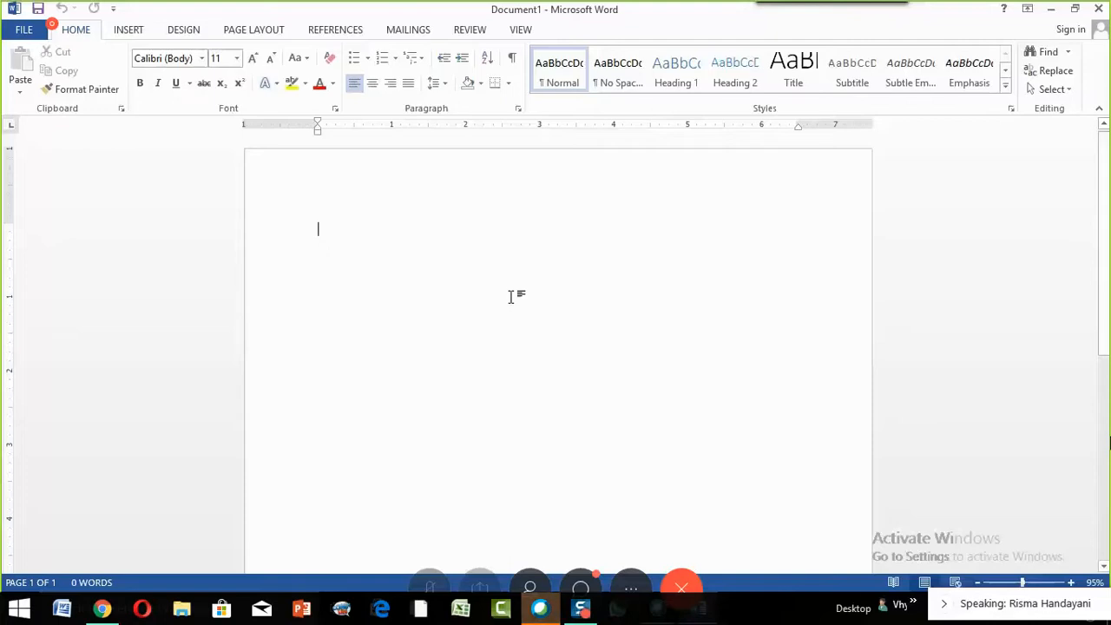
- Type the question 'Apa kepanjangan dari PSBB?' and start a new line below it
{"action": "type", "text": "Apa "}
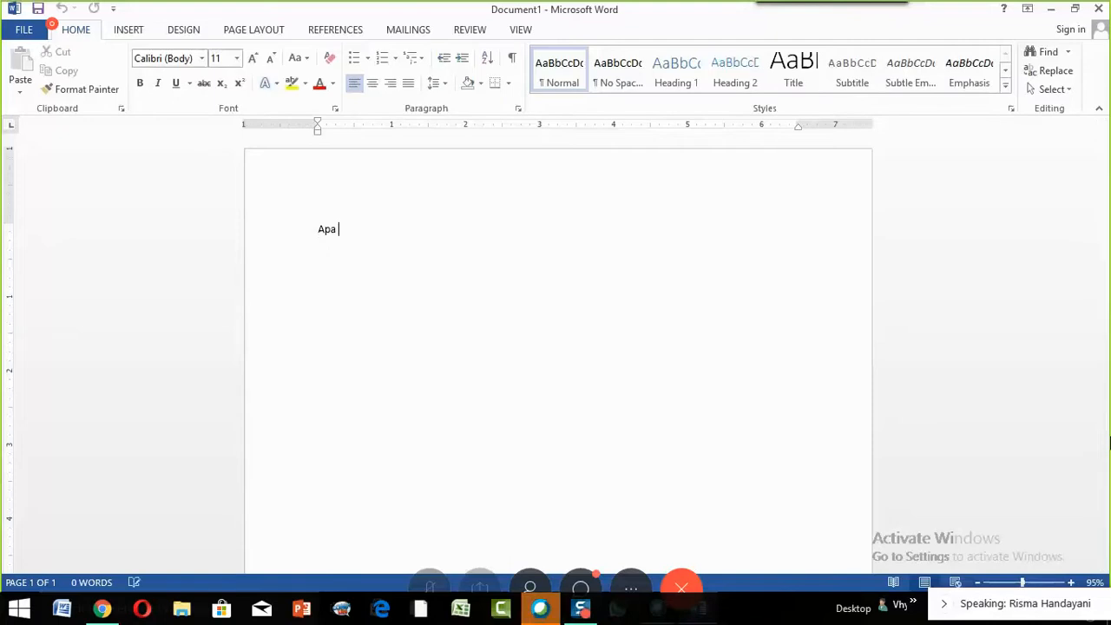
{"action": "type", "text": "itu"}
{"action": "key", "text": "BackSpace"}
{"action": "key", "text": "BackSpace"}
{"action": "key", "text": "BackSpace"}
{"action": "key", "text": "BackSpace"}
{"action": "type", "text": "k"}
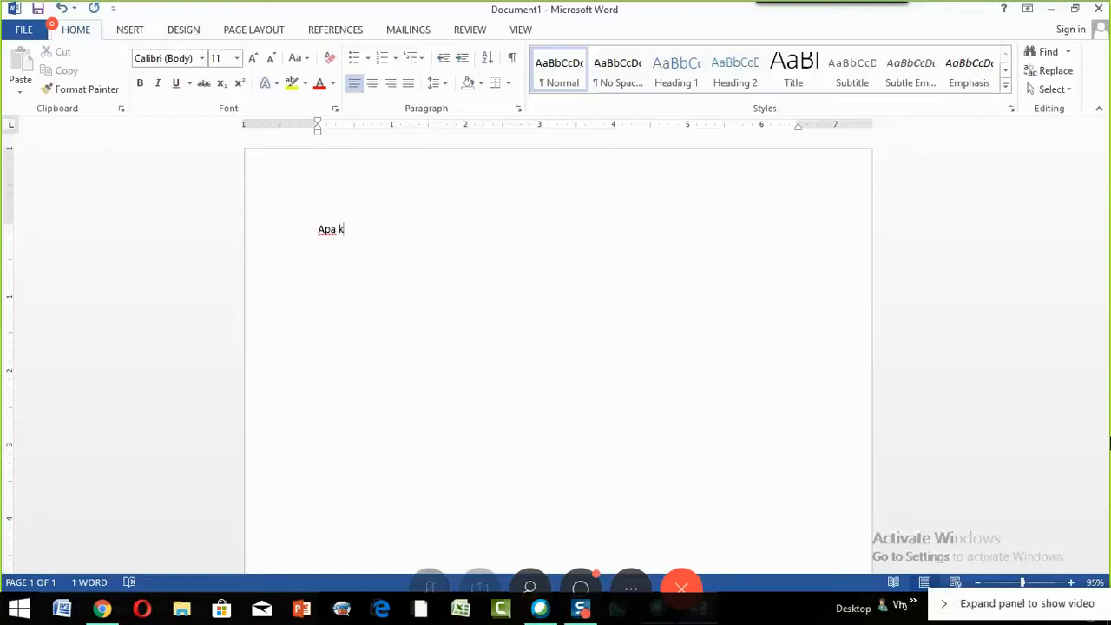
{"action": "type", "text": "epanjan"}
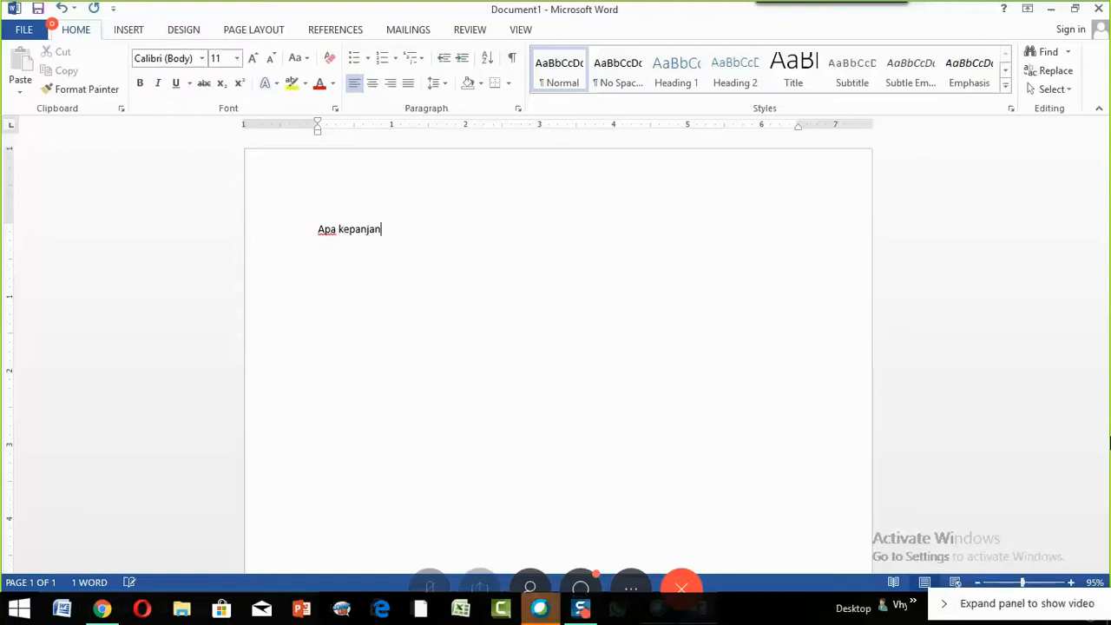
{"action": "type", "text": "gan "}
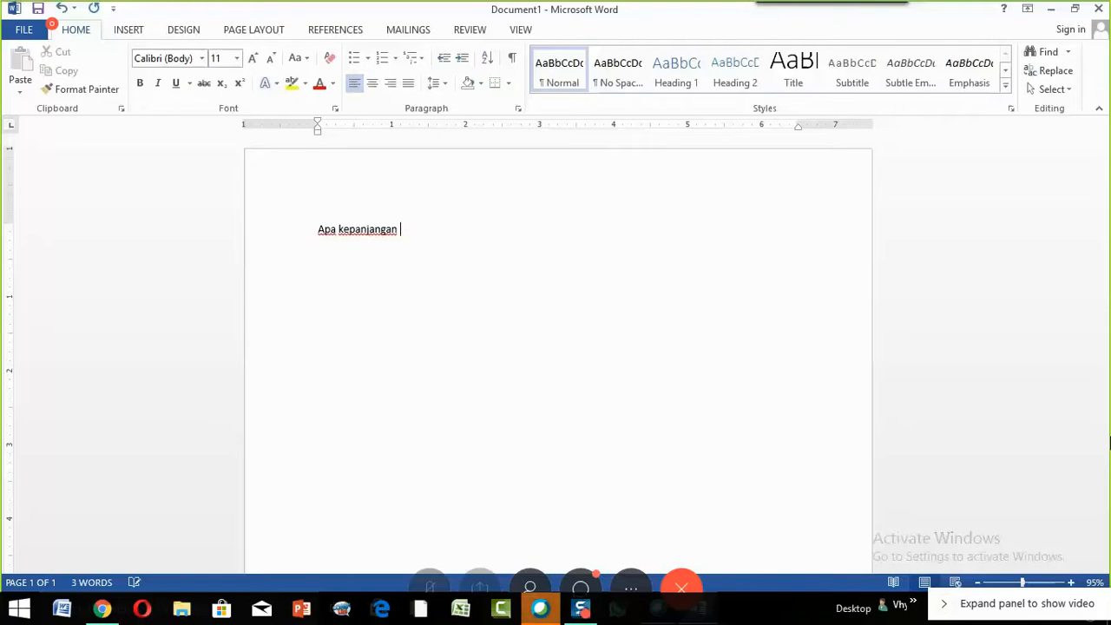
{"action": "type", "text": "dar"}
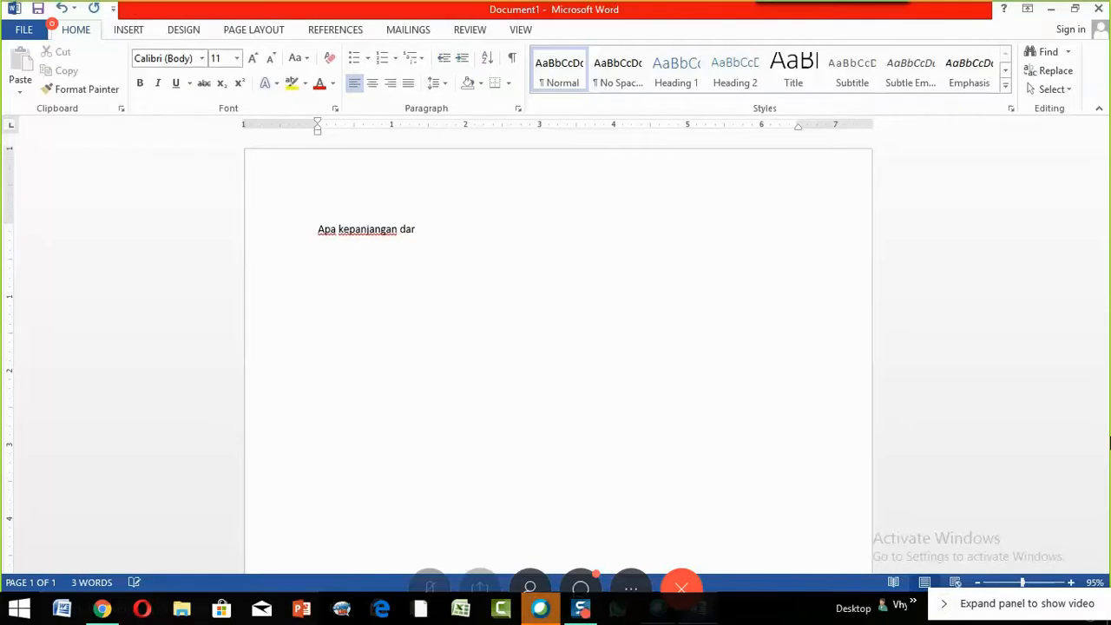
{"action": "type", "text": "i"}
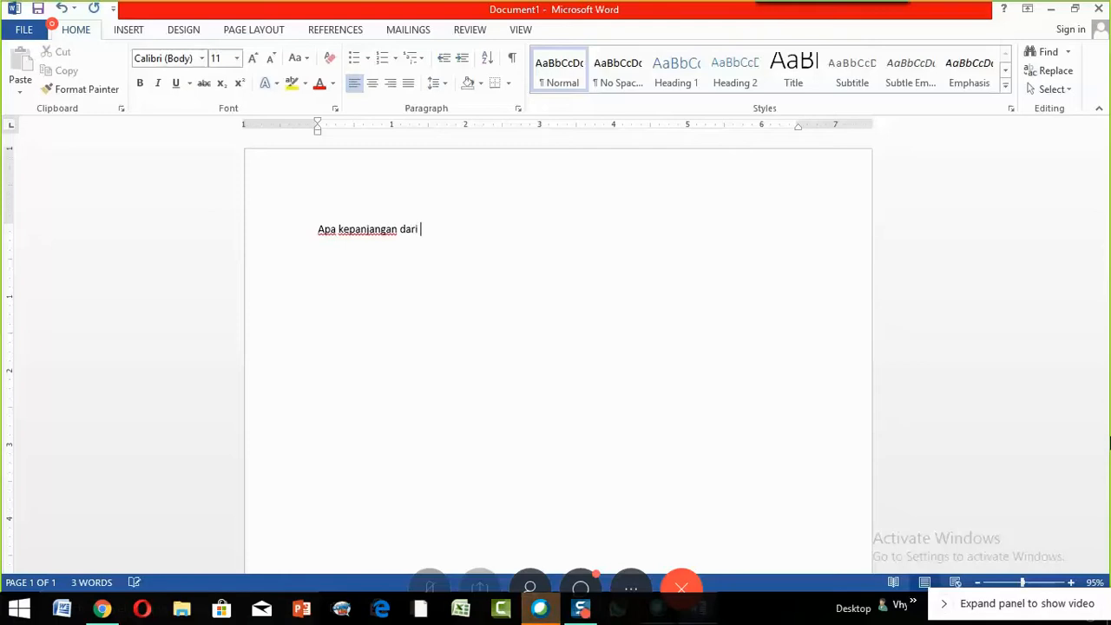
{"action": "type", "text": " PSBB"}
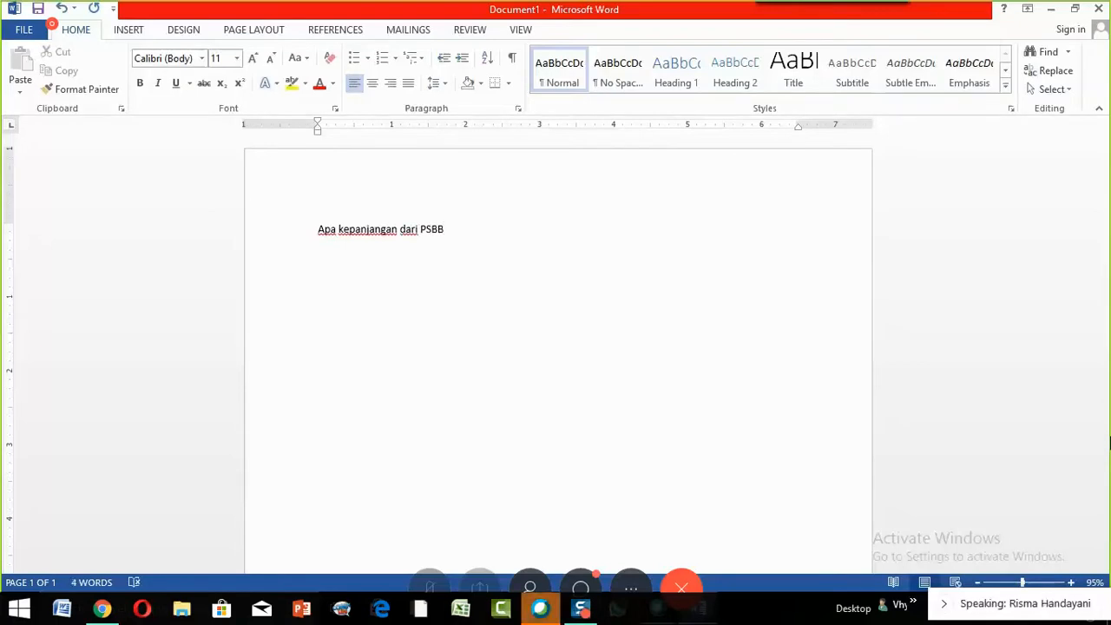
{"action": "type", "text": "?"}
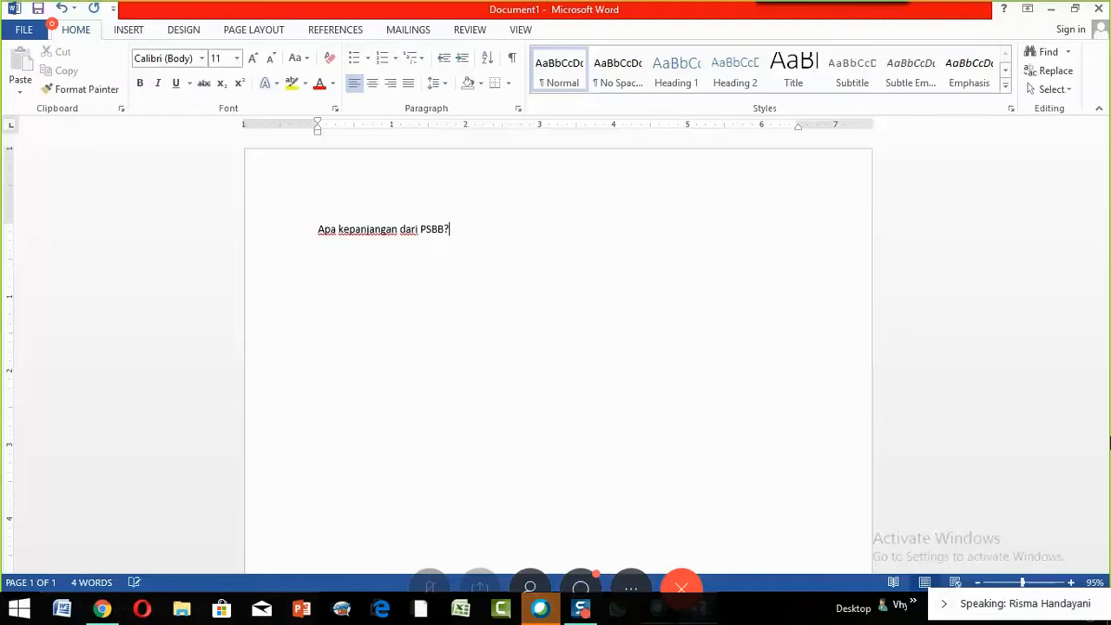
{"action": "key", "text": "Return"}
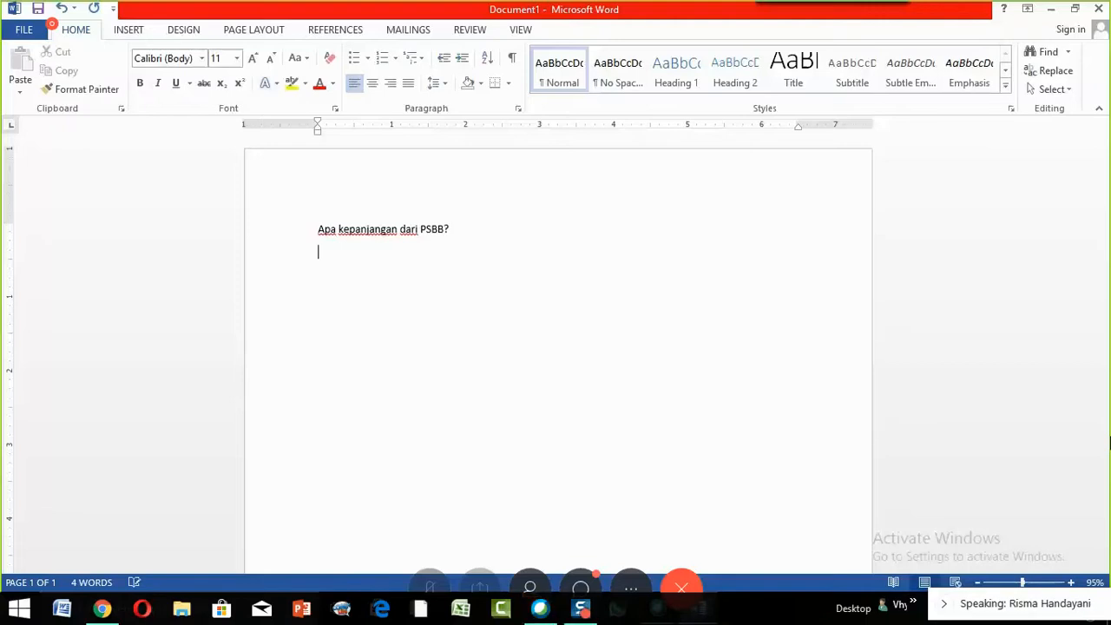
- Enter auto-lettered choices a. 'Persatuan Sepak Bola Bantul' and b. 'Pembatasan Sosial Berskala Besar', opening line c
{"action": "type", "text": "a."}
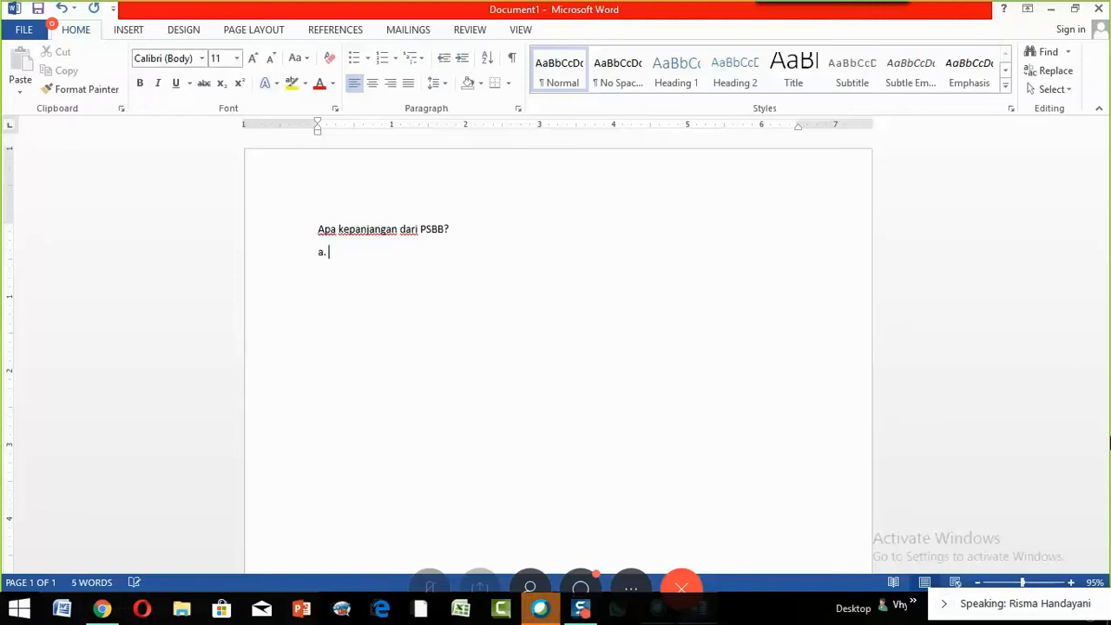
{"action": "key", "text": "BackSpace"}
{"action": "key", "text": "BackSpace"}
{"action": "key", "text": "BackSpace"}
{"action": "key", "text": "BackSpace"}
{"action": "key", "text": "Return"}
{"action": "type", "text": "a. "}
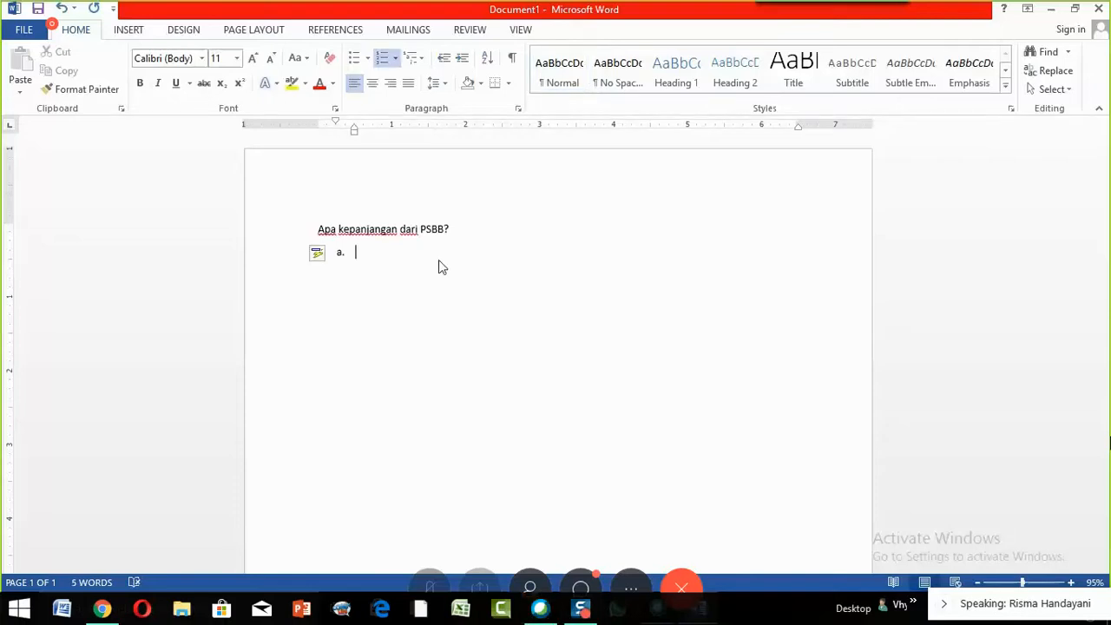
{"action": "type", "text": "Per"}
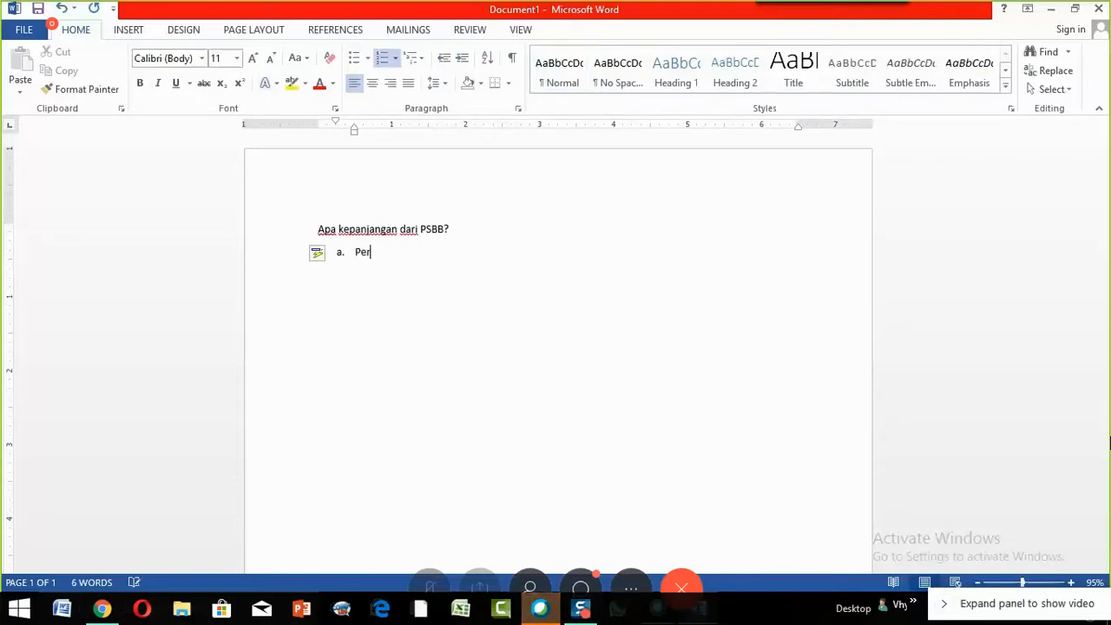
{"action": "type", "text": "satuan"}
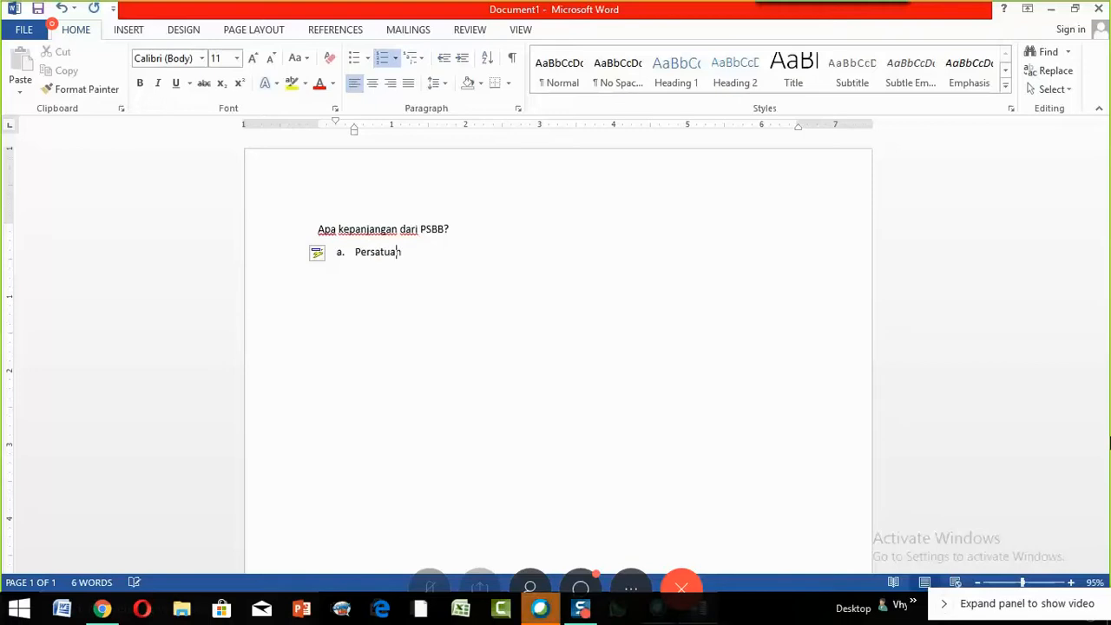
{"action": "type", "text": " Sepa"}
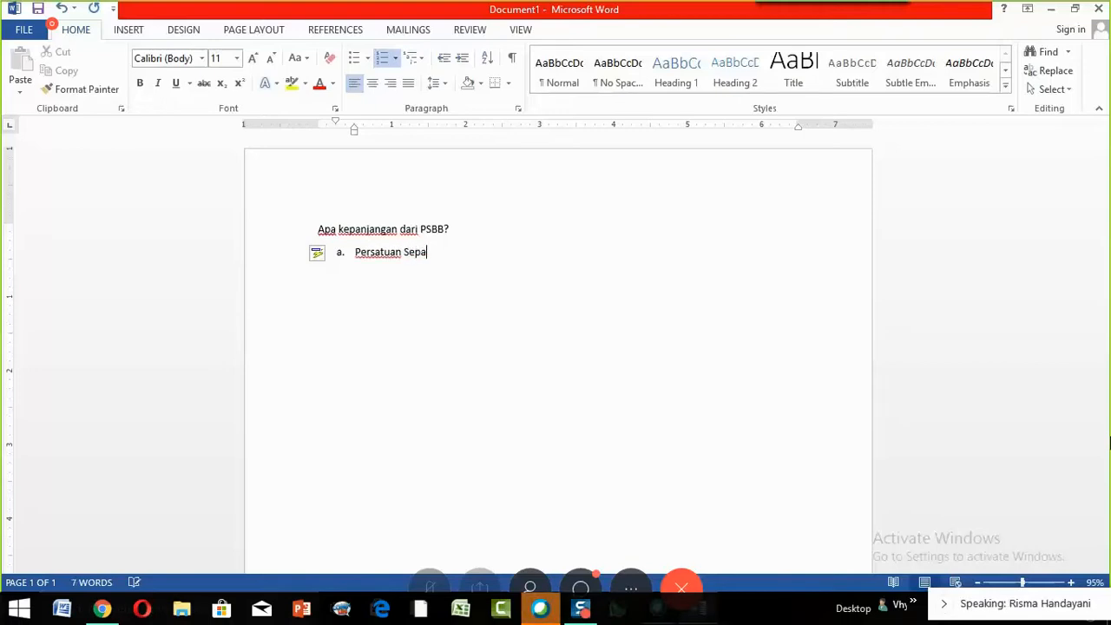
{"action": "type", "text": "k Bola Bantul"}
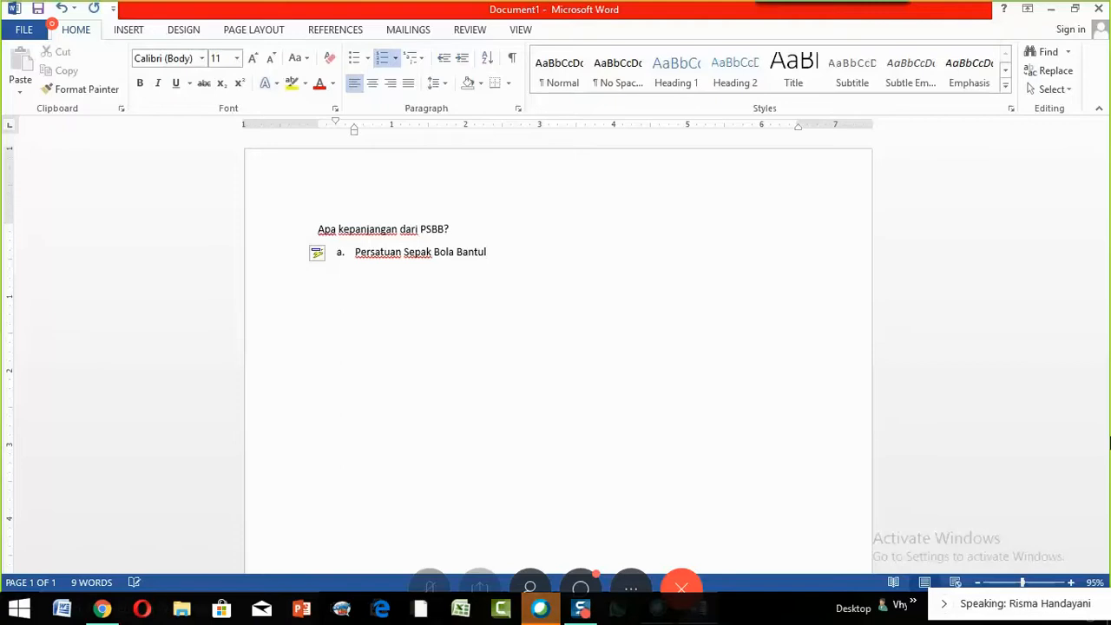
{"action": "key", "text": "Return"}
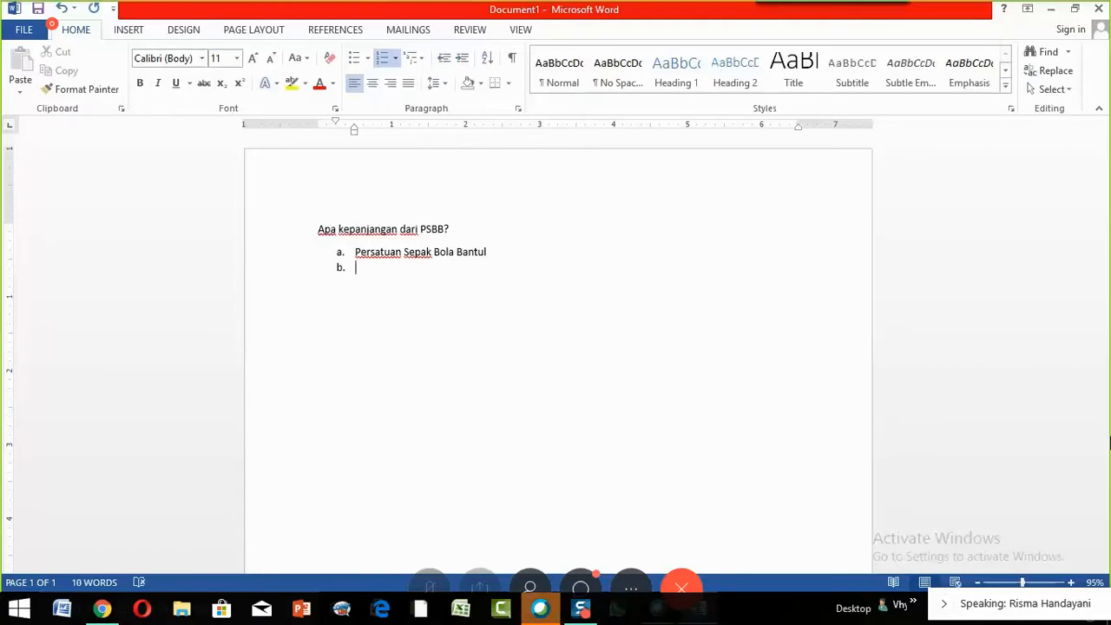
{"action": "type", "text": "Pe"}
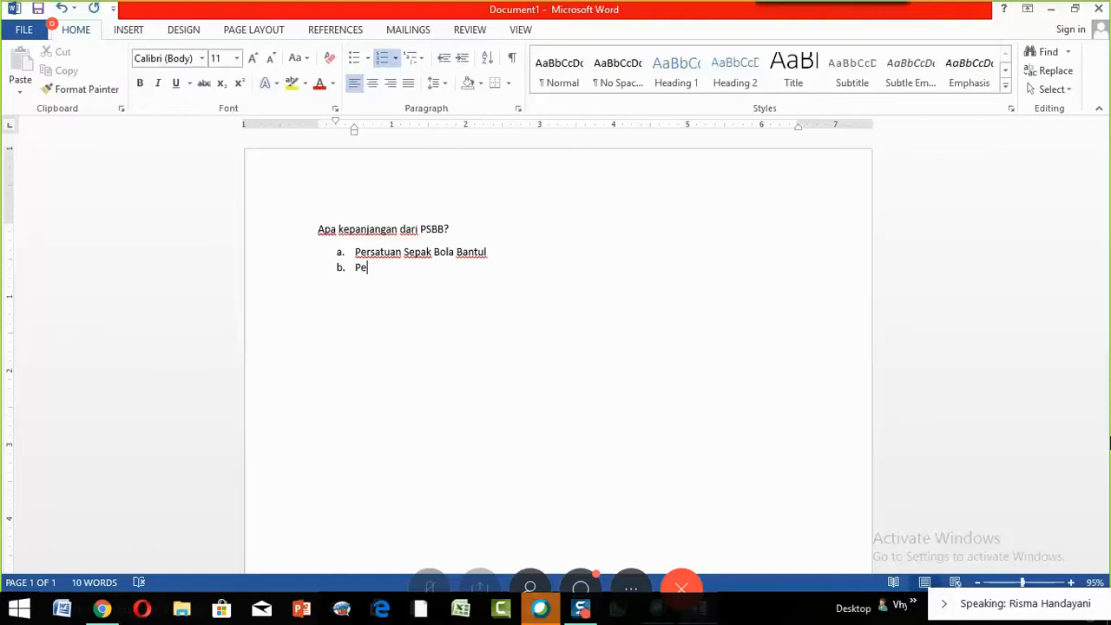
{"action": "type", "text": "mba"}
{"action": "type", "text": "tasan"}
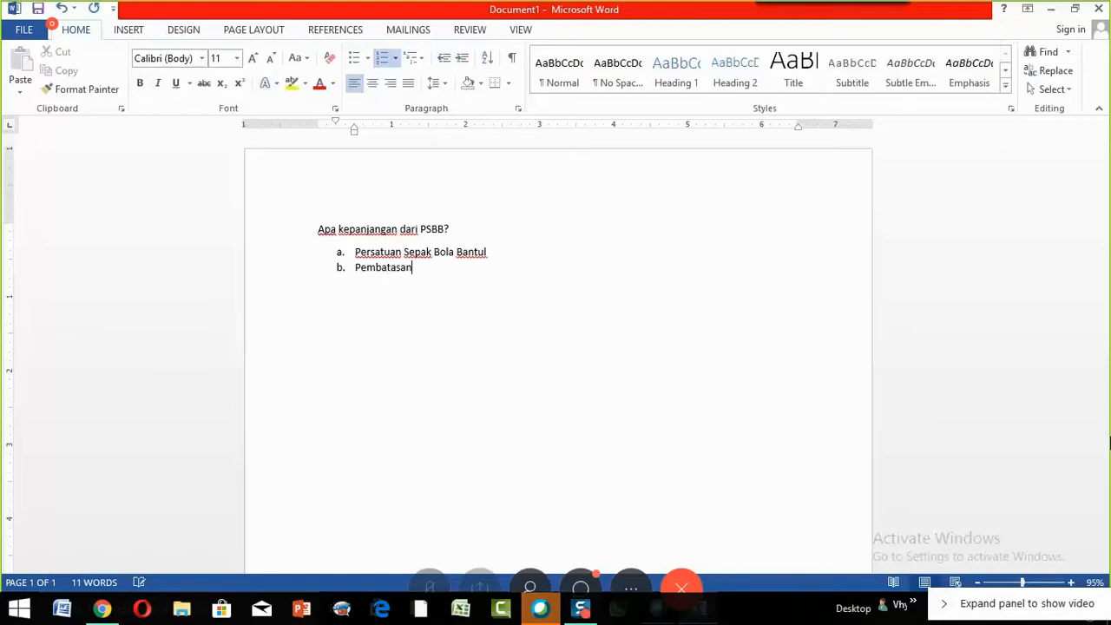
{"action": "type", "text": " Sosial"}
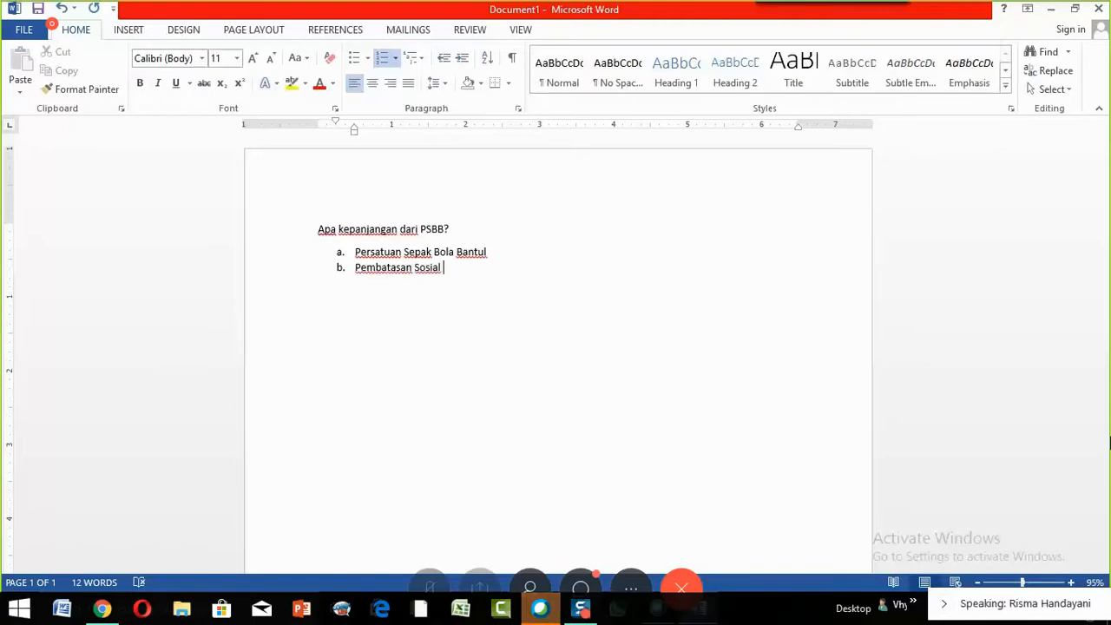
{"action": "type", "text": " Berska"}
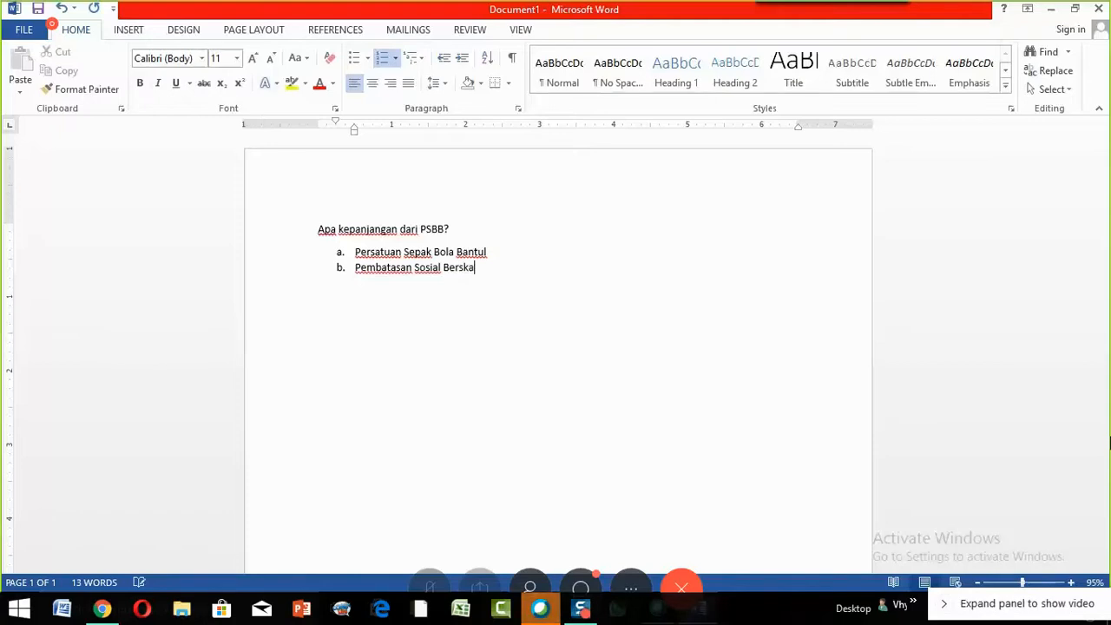
{"action": "type", "text": "la Bes"}
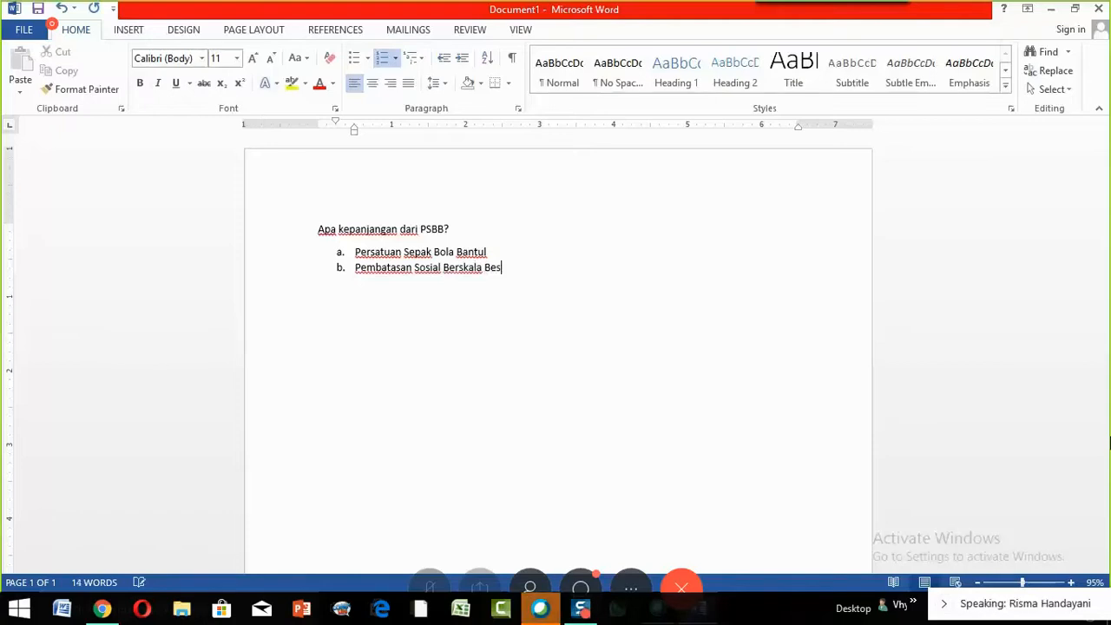
{"action": "type", "text": "ar"}
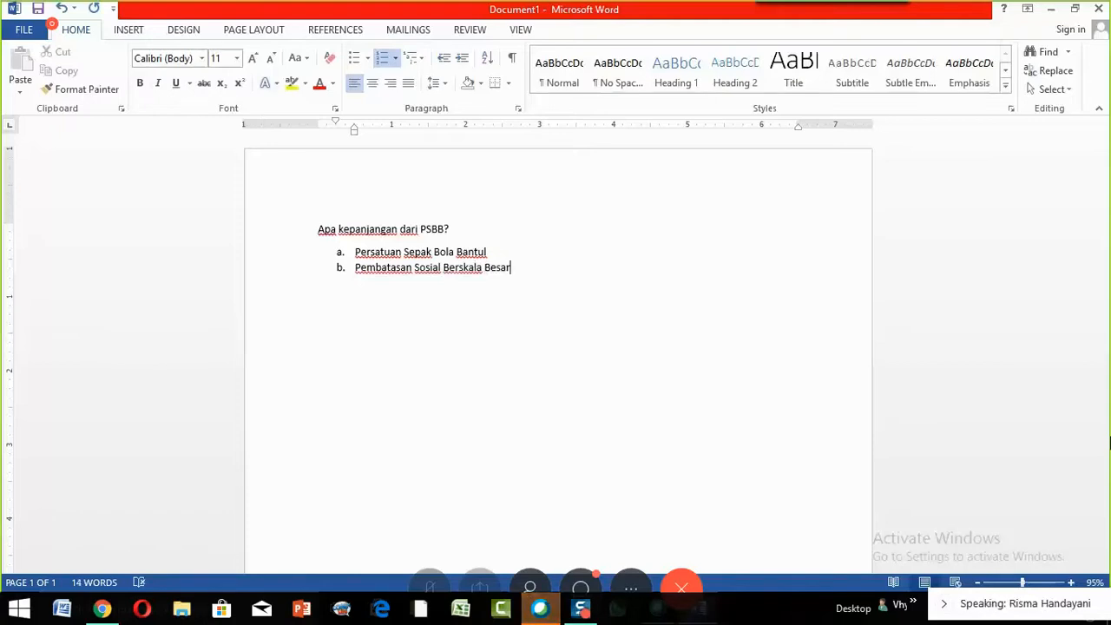
{"action": "key", "text": "Return"}
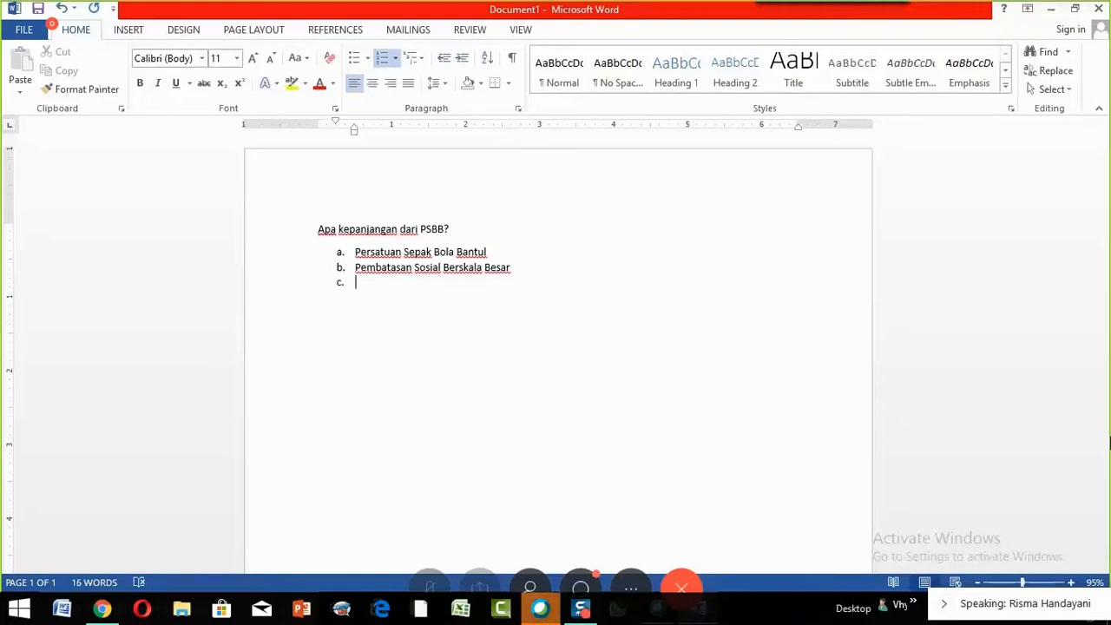
- Fill in c. 'Pergerakan Sosial Berskala Besar' and d. 'Persatuan Seni Bola Basket', then end the list
{"action": "type", "text": "Pergerakan"}
{"action": "type", "text": "Sosial"}
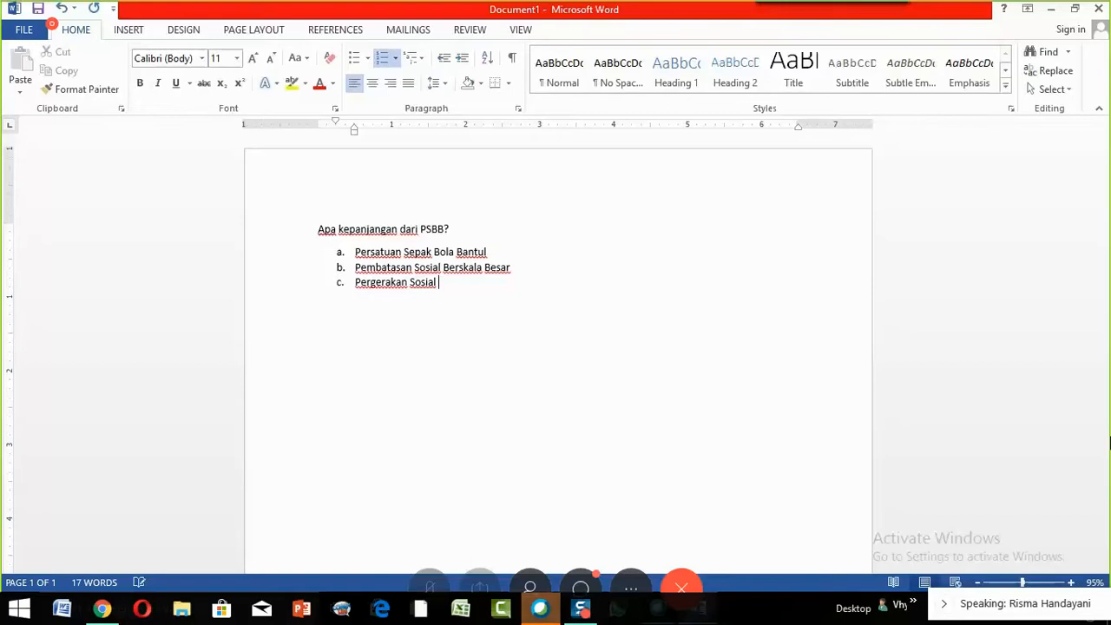
{"action": "type", "text": " Bersk"}
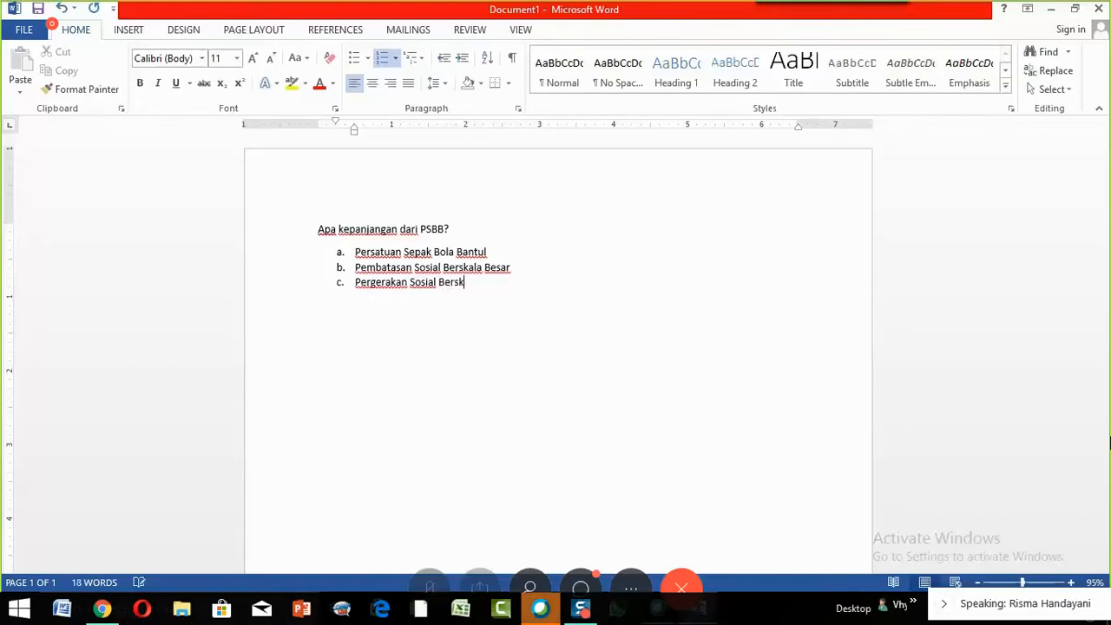
{"action": "type", "text": "ala Besa"}
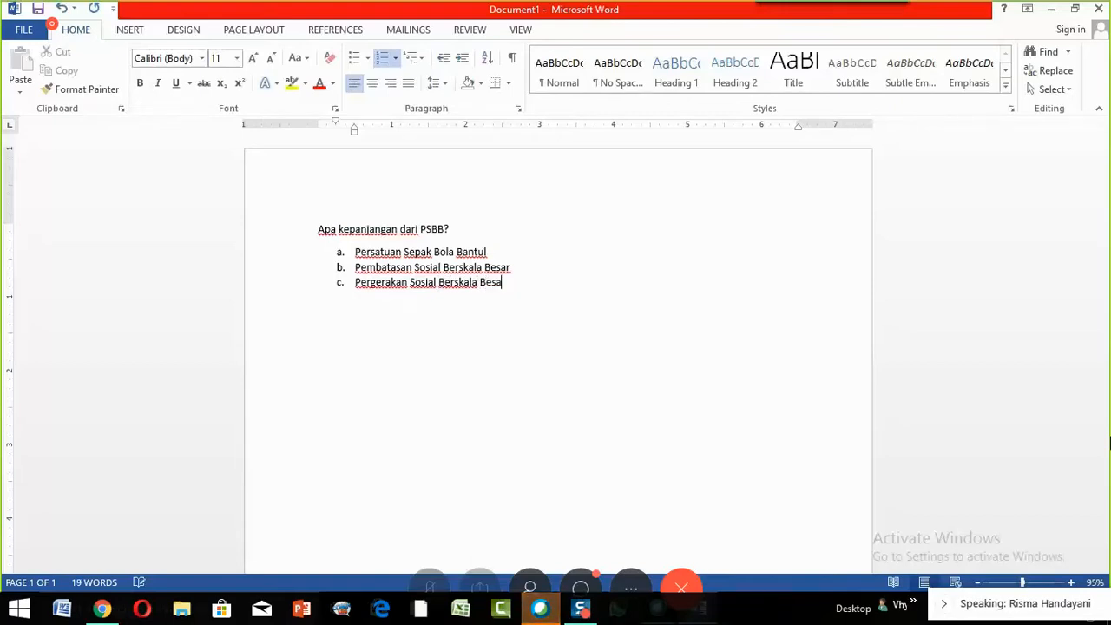
{"action": "type", "text": "r"}
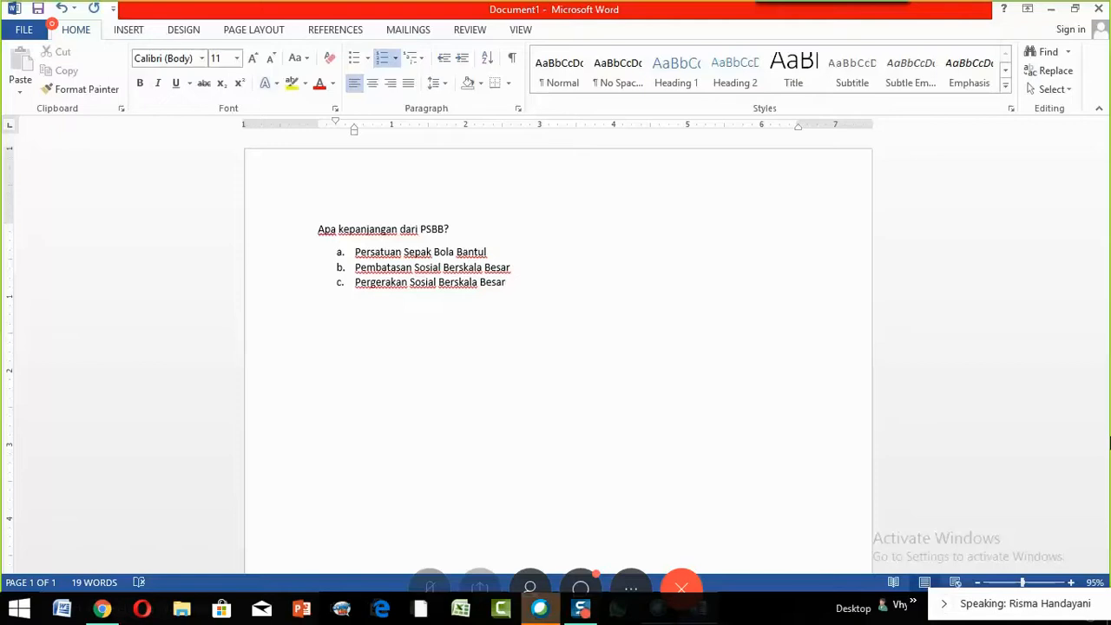
{"action": "key", "text": "Return"}
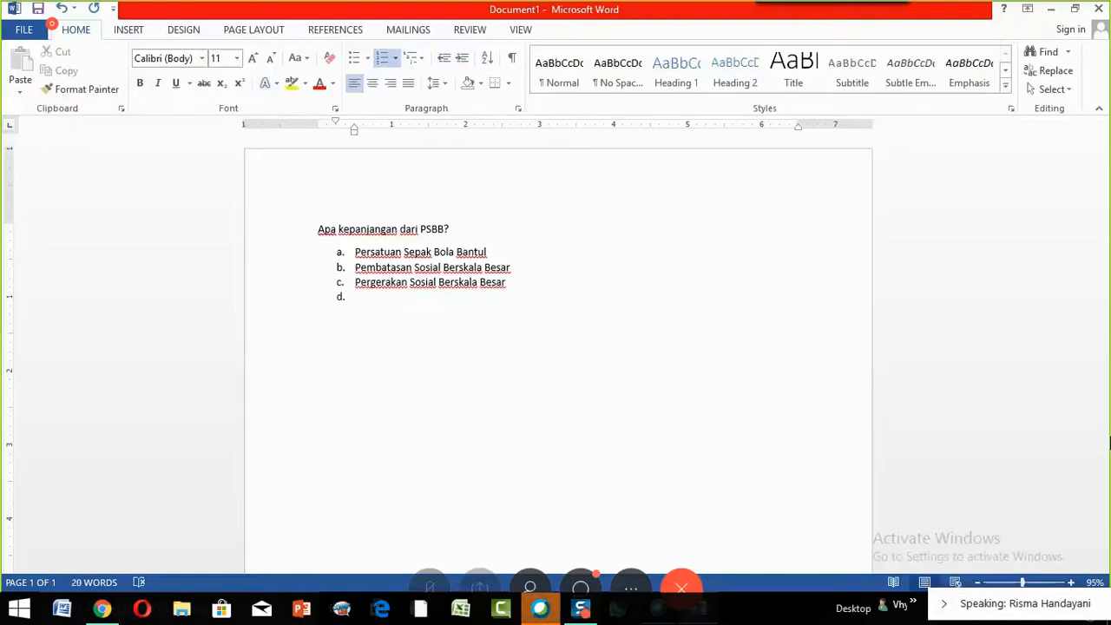
{"action": "type", "text": "Pers"}
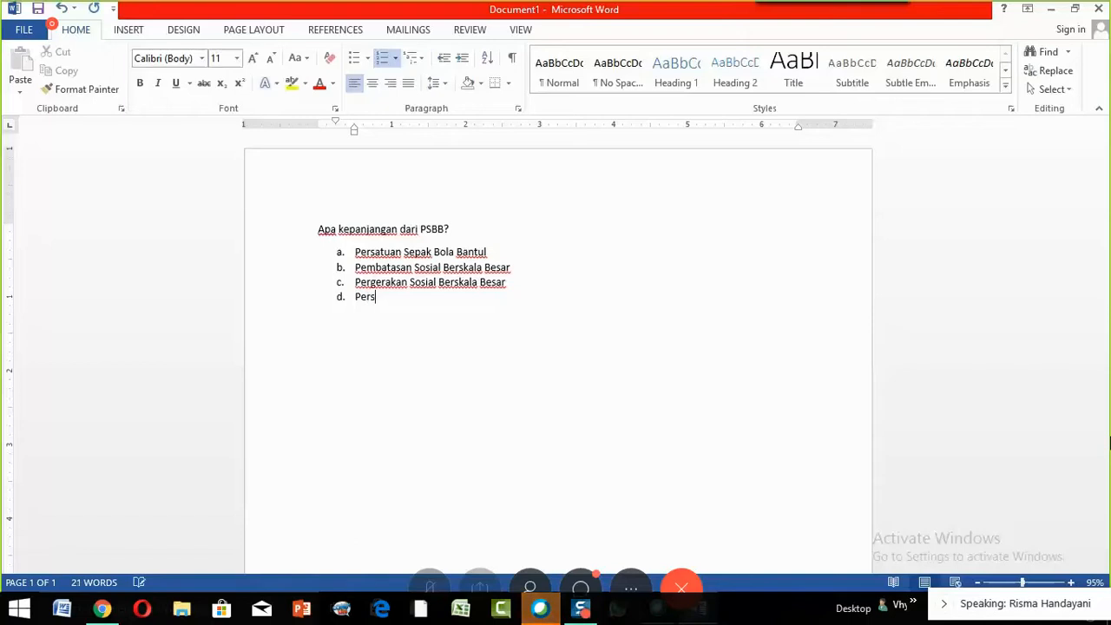
{"action": "type", "text": "atuan"}
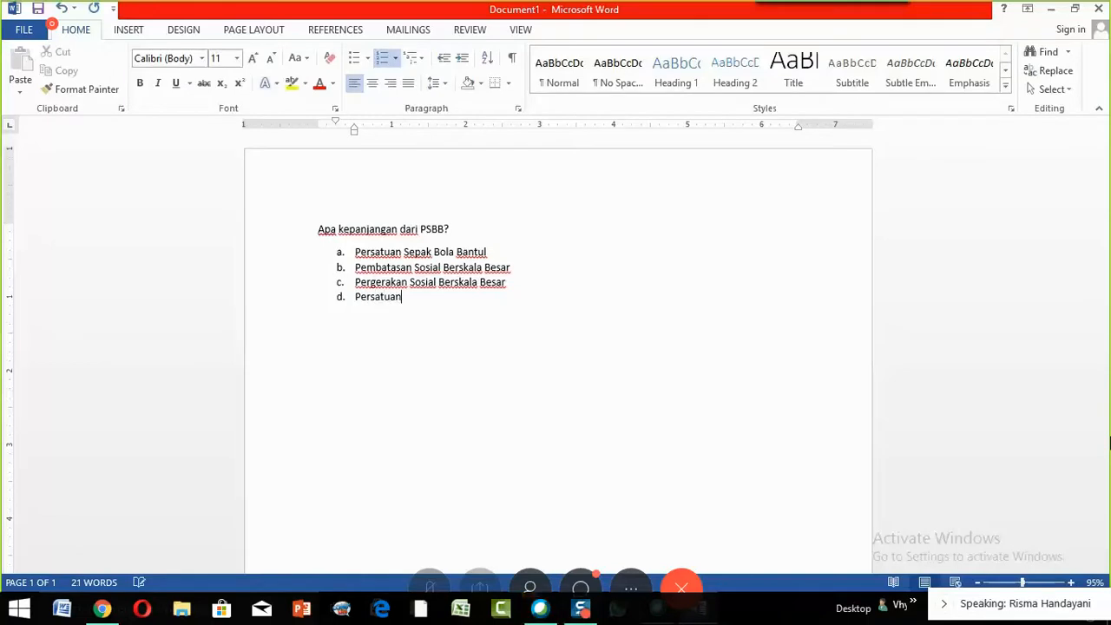
{"action": "type", "text": " S"}
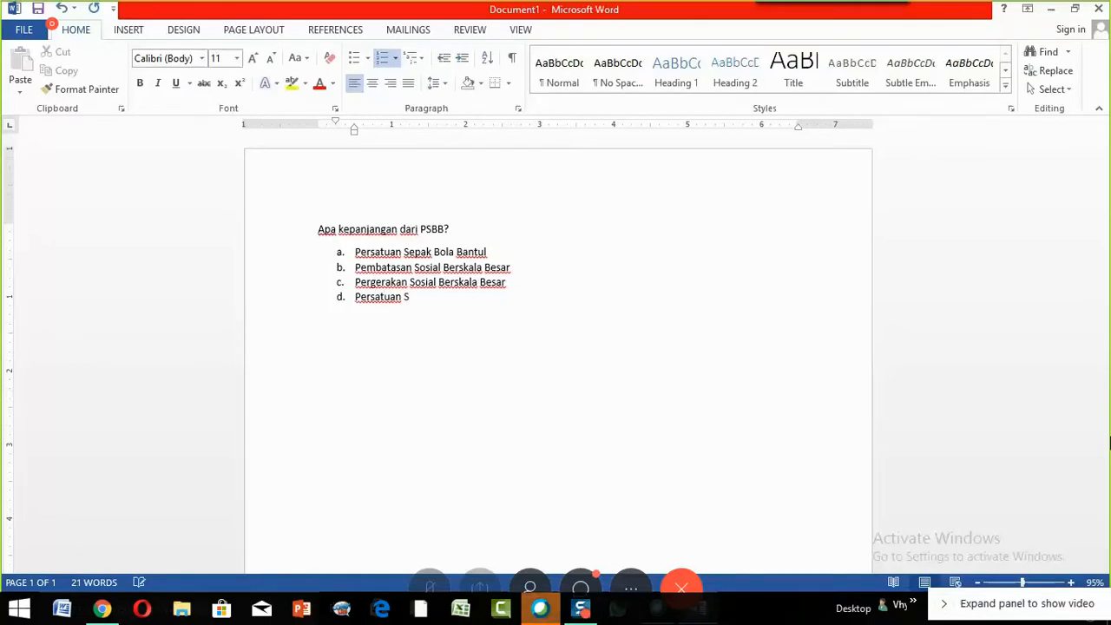
{"action": "type", "text": "eni B"}
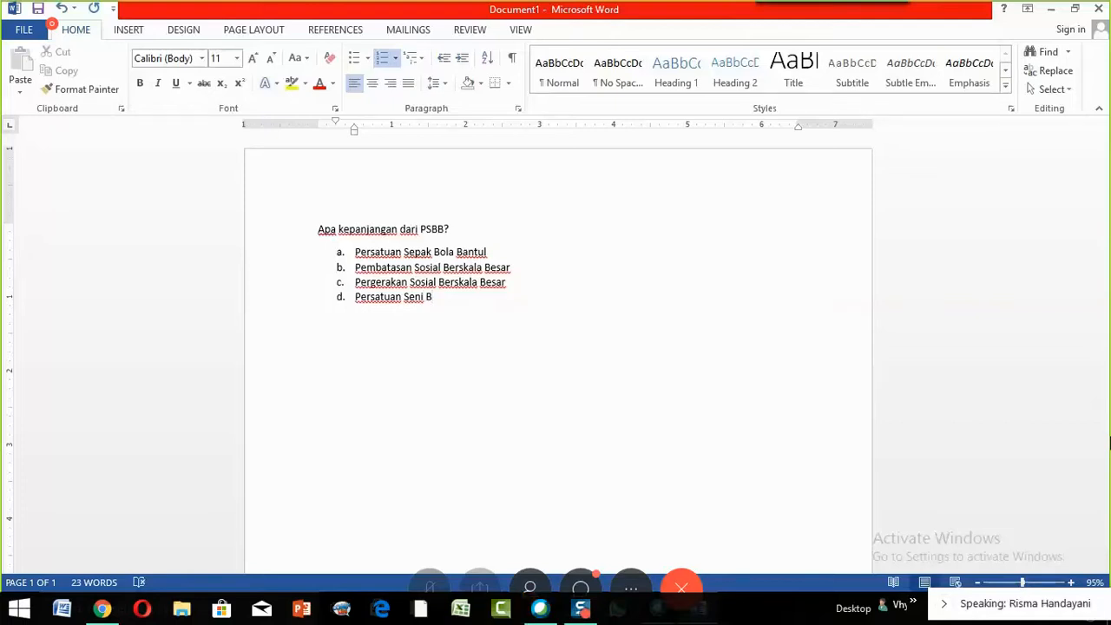
{"action": "type", "text": "ola"}
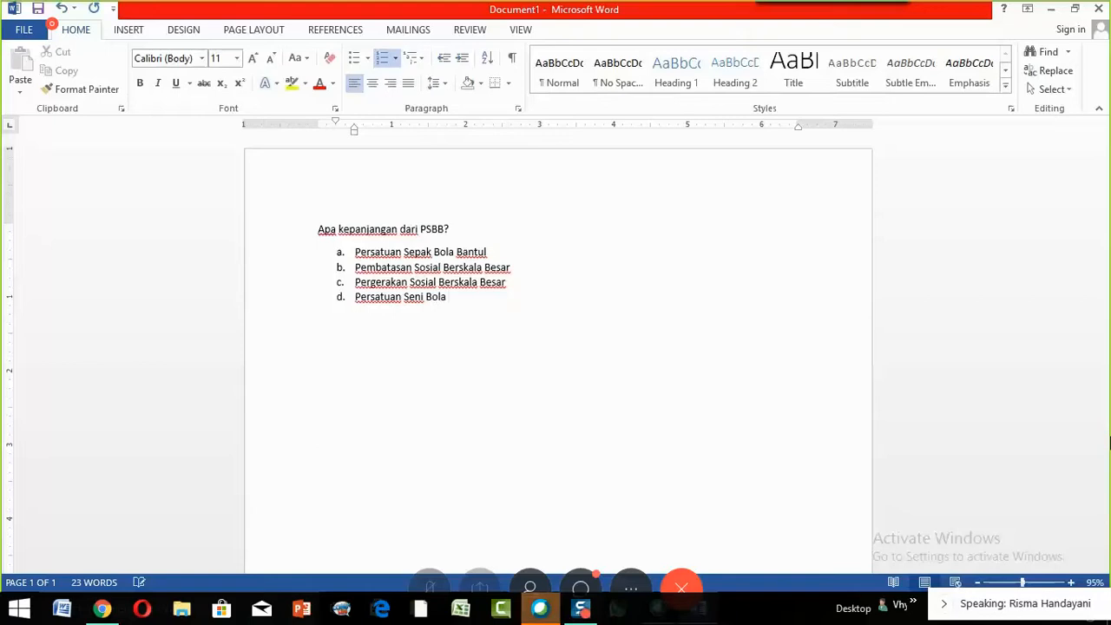
{"action": "type", "text": " Basket"}
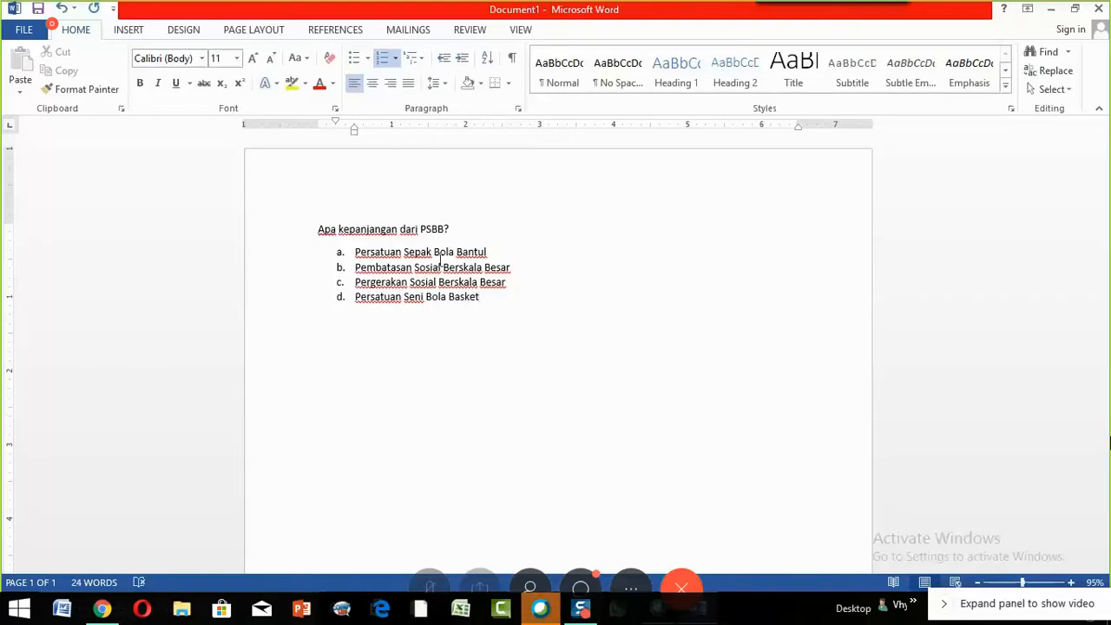
{"action": "key", "text": "Return"}
{"action": "key", "text": "Return"}
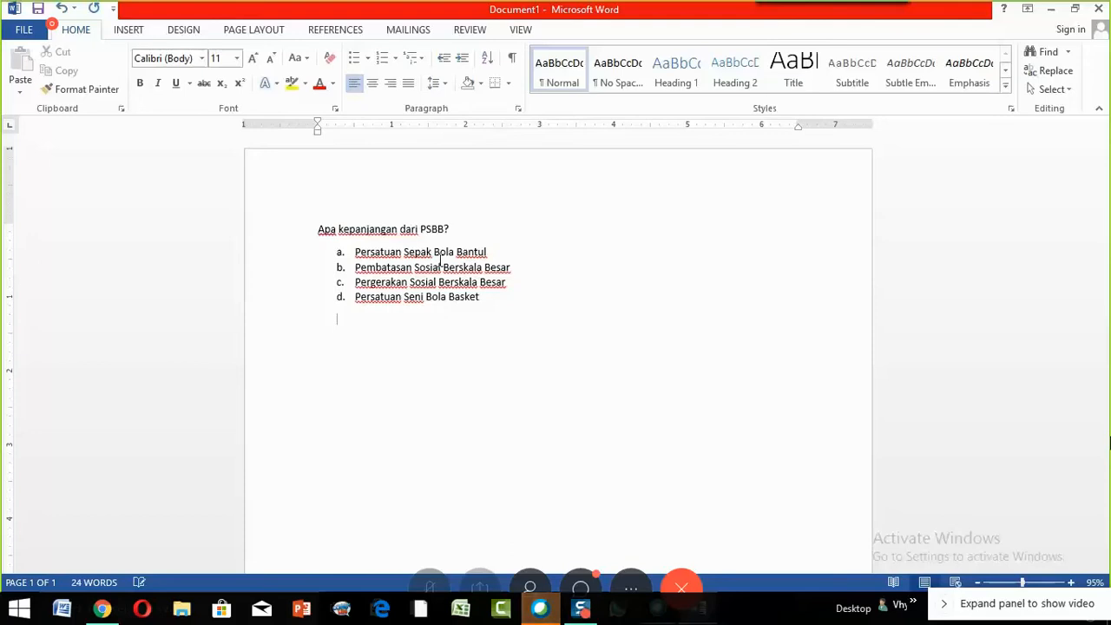
- At the left margin below the choices, type 'Apa perbedaan antara PSBB dan Lock Down?'
{"action": "key", "text": "BackSpace"}
{"action": "type", "text": "A"}
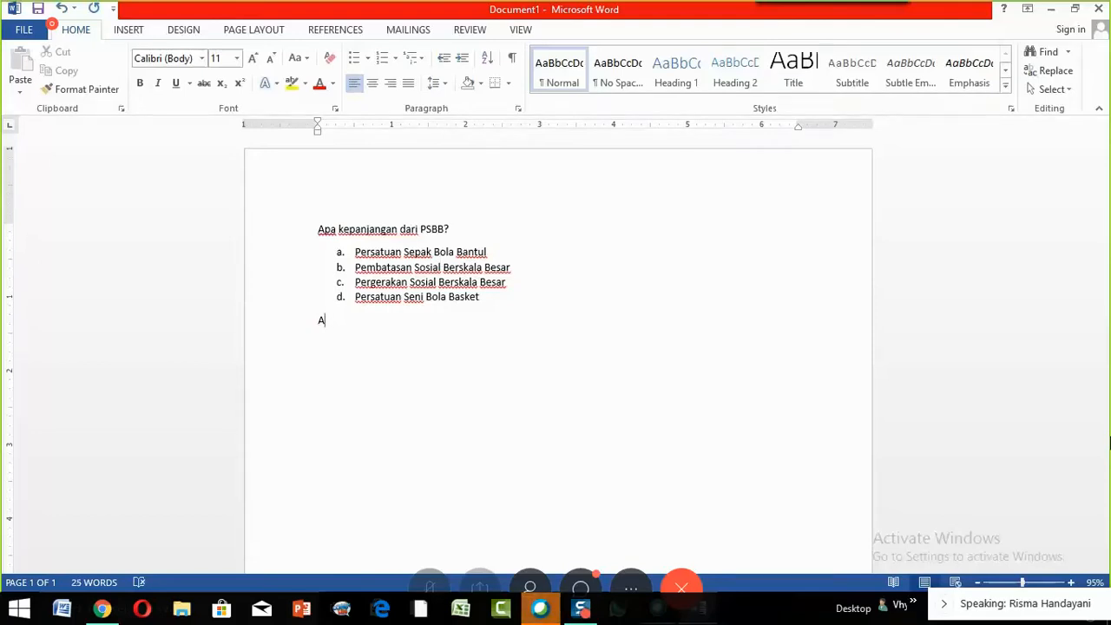
{"action": "type", "text": "pa y"}
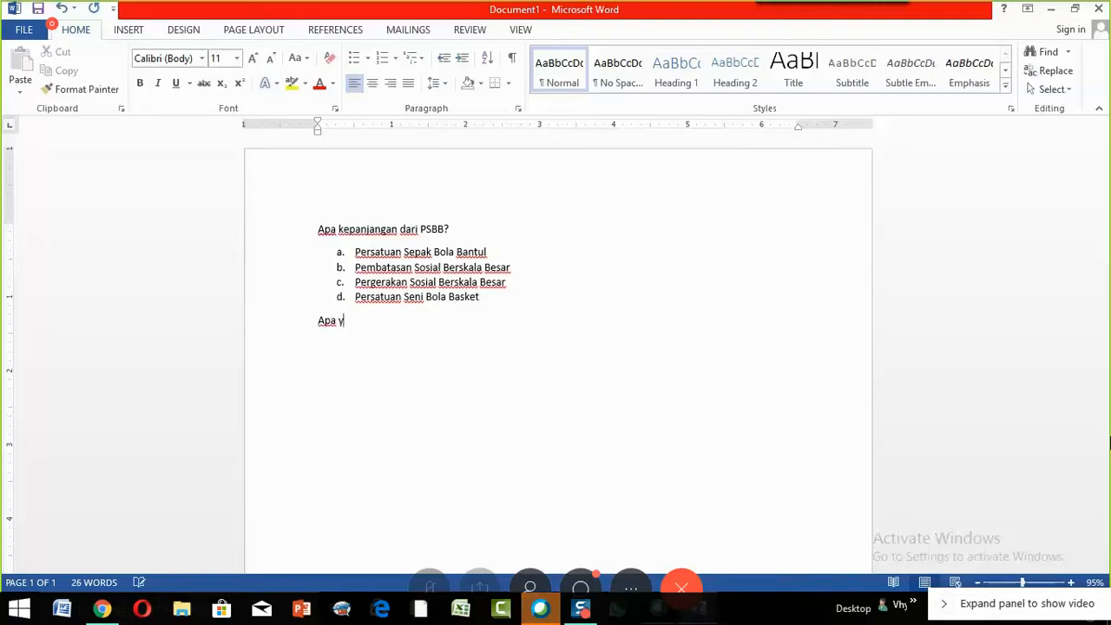
{"action": "key", "text": "BackSpace"}
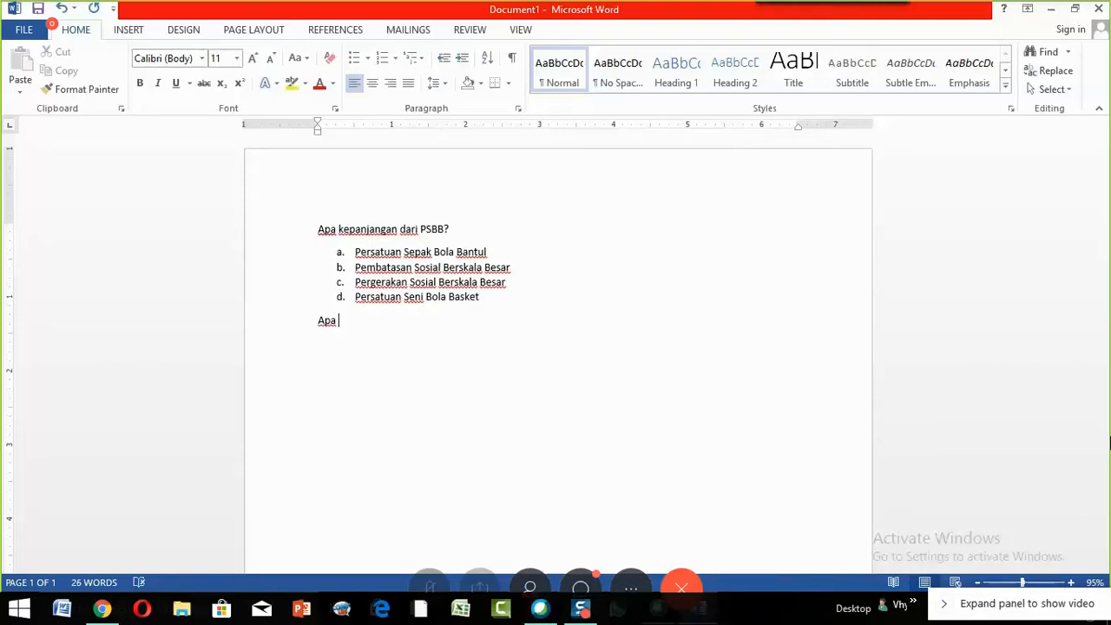
{"action": "type", "text": "pe"}
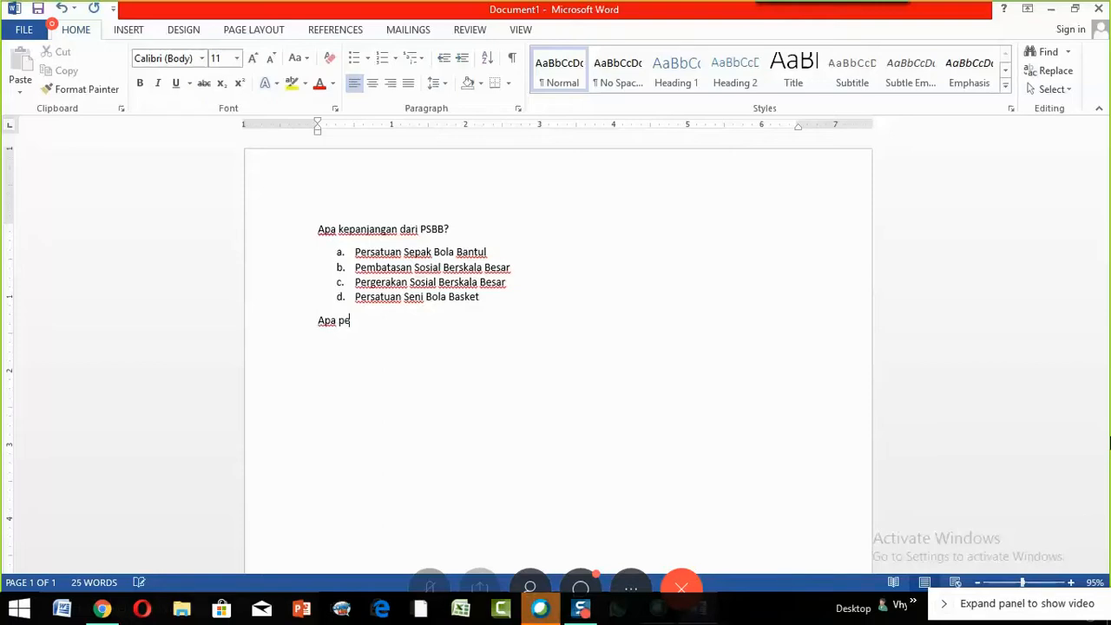
{"action": "type", "text": "rbedaan an"}
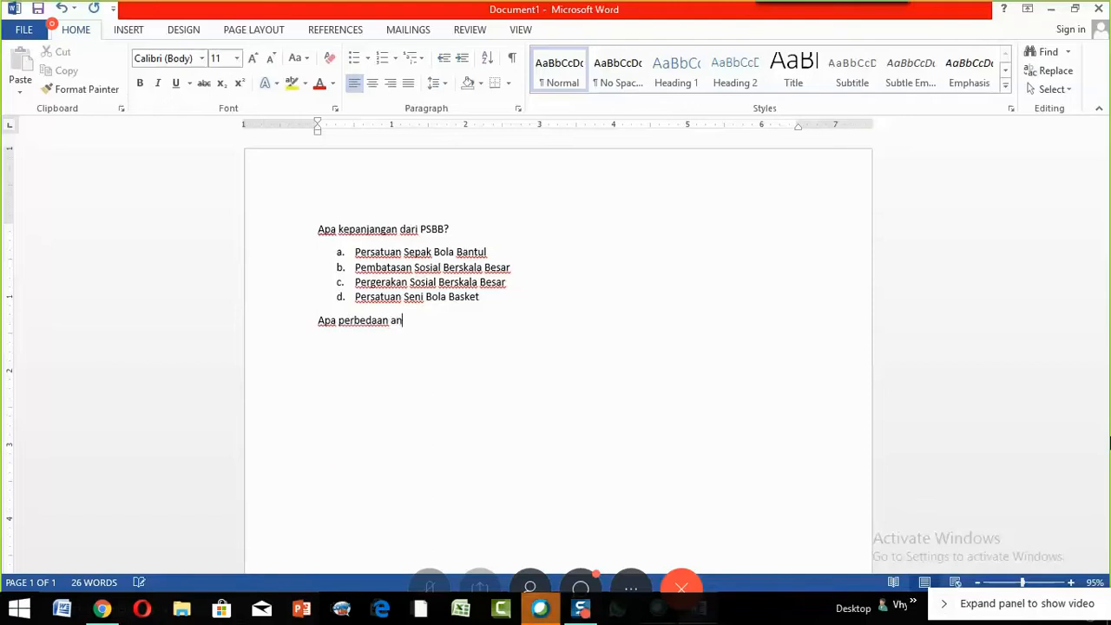
{"action": "type", "text": "tara PSBB"}
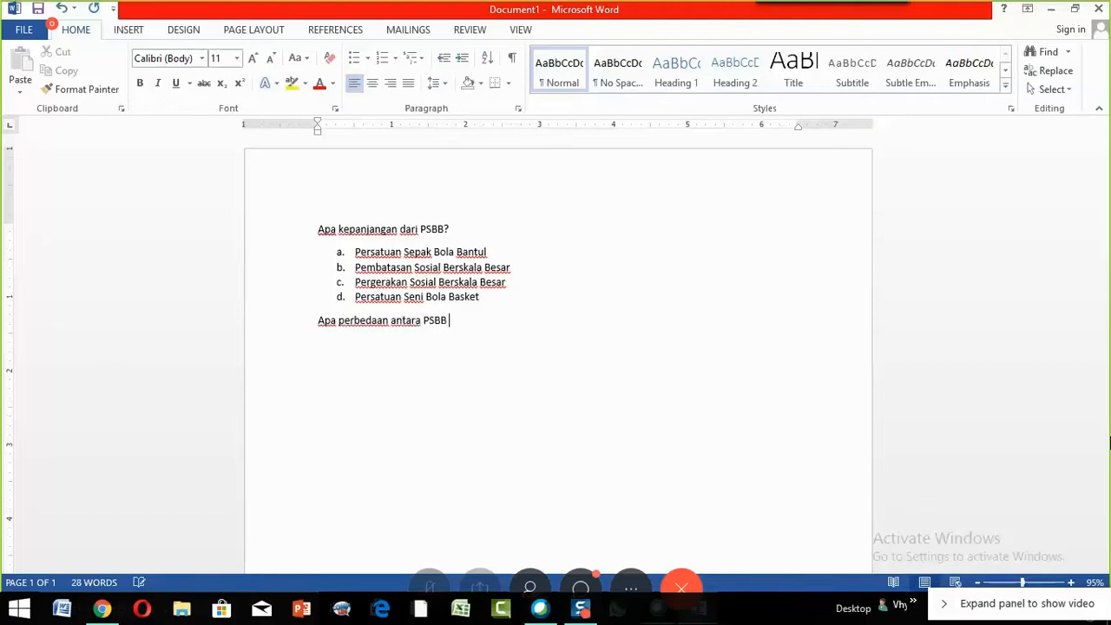
{"action": "type", "text": " dan "}
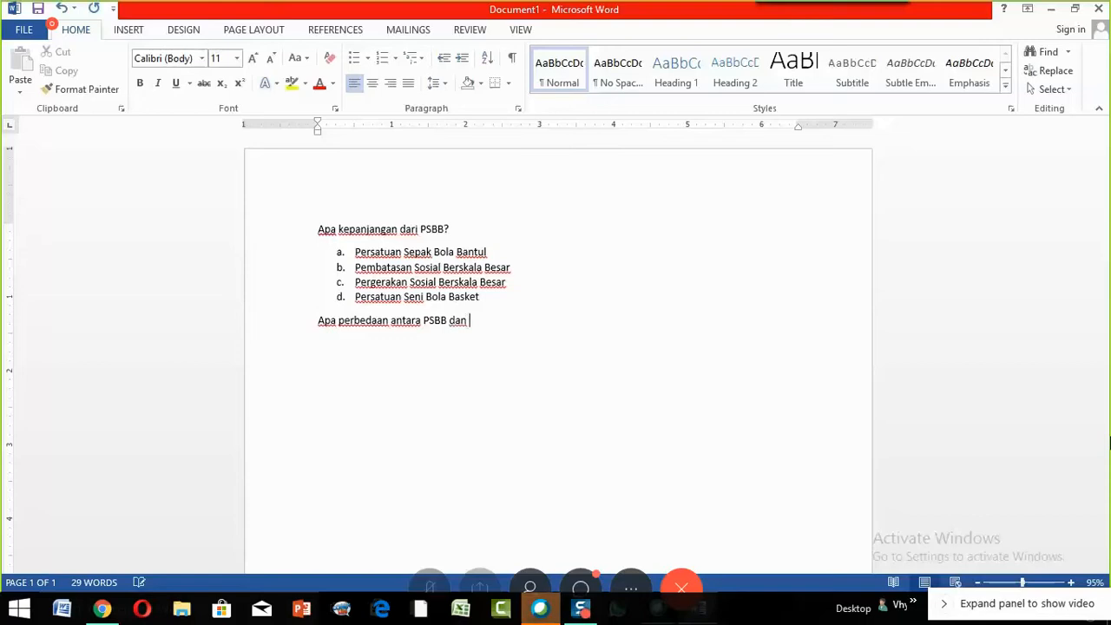
{"action": "type", "text": "Loc"}
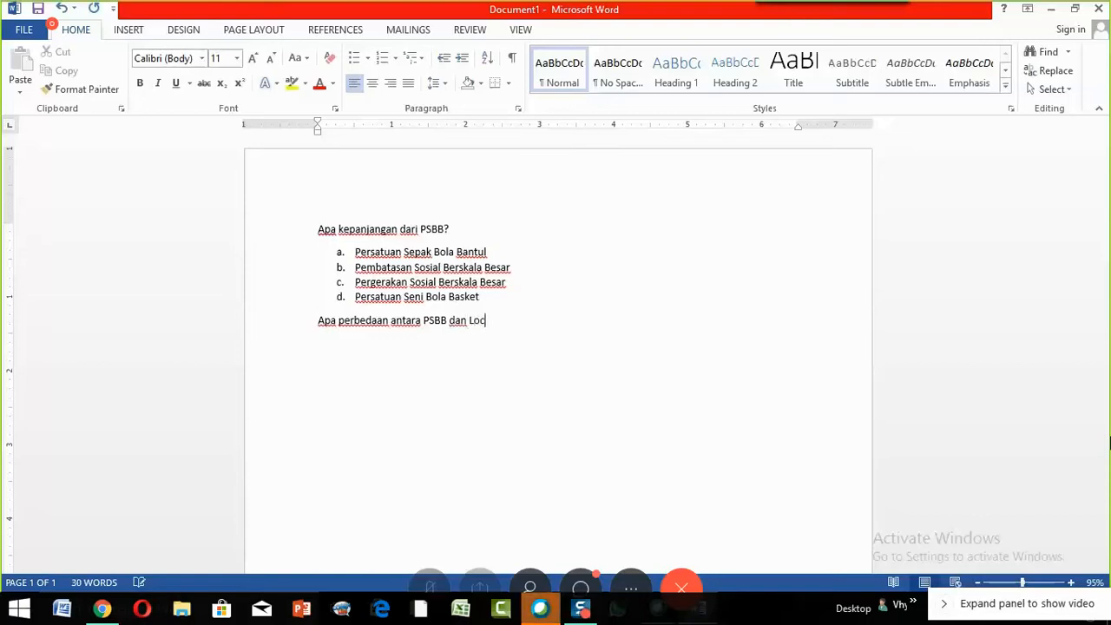
{"action": "type", "text": "k"}
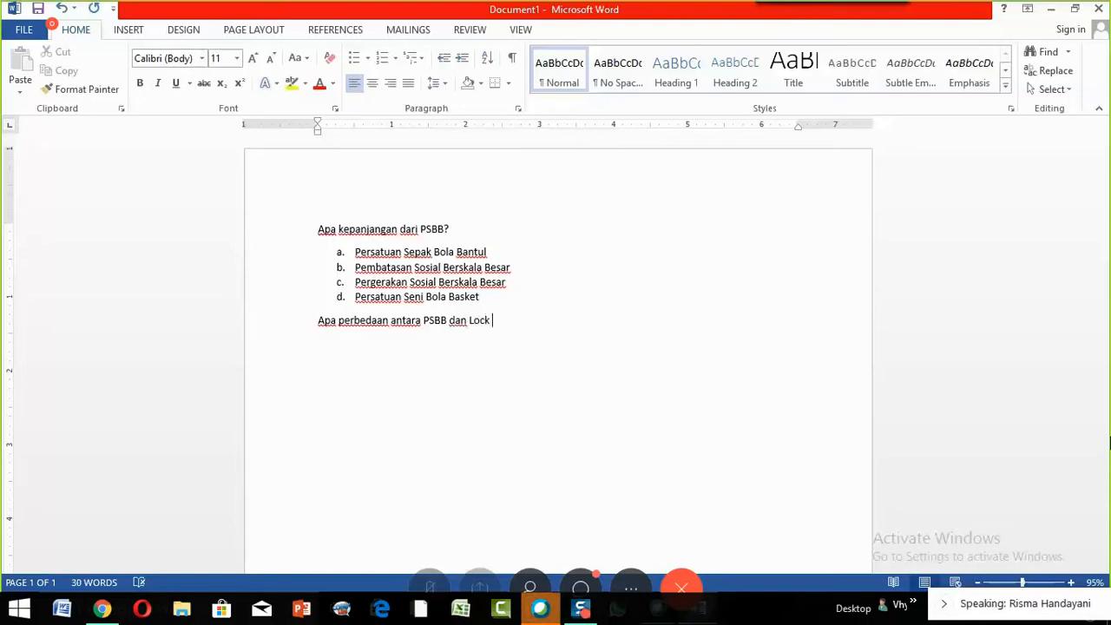
{"action": "type", "text": " Down"}
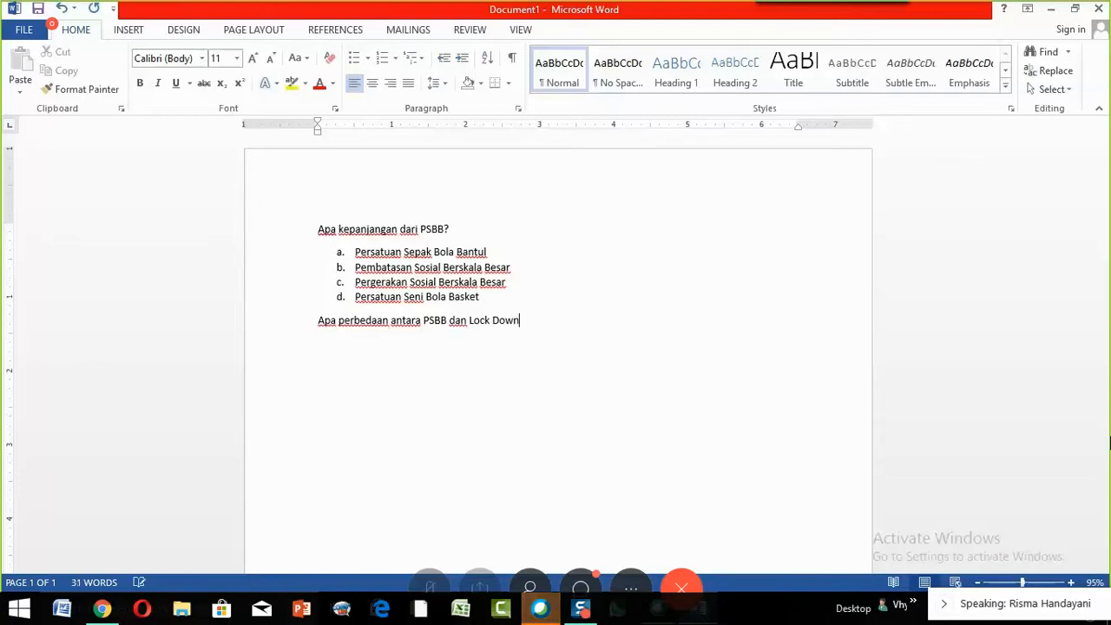
{"action": "type", "text": "?"}
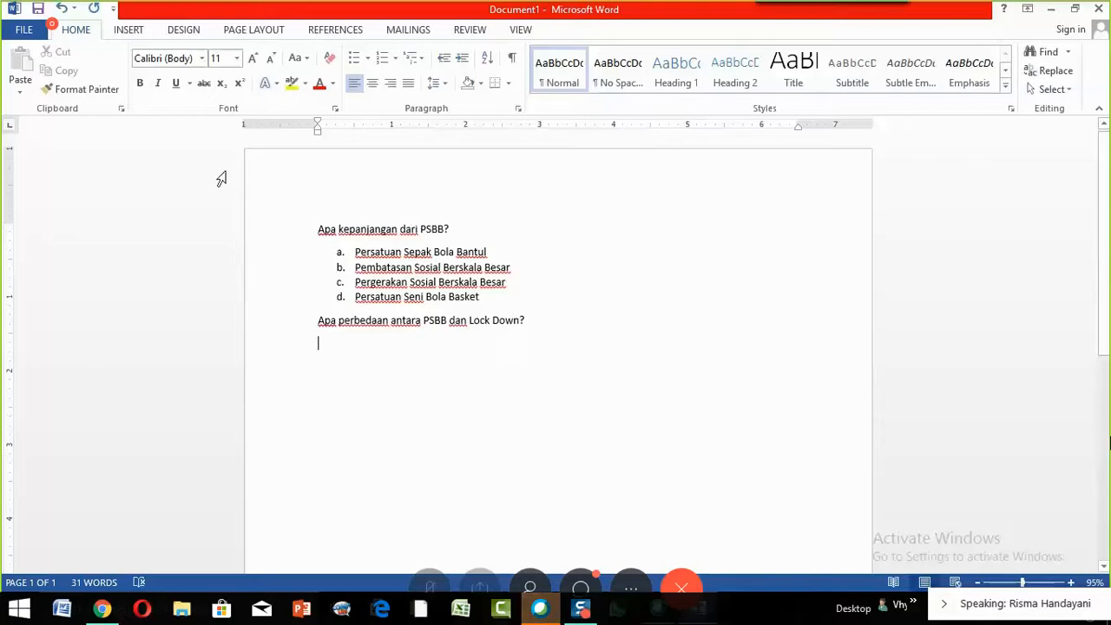
- Start saving Document1 and pick Computer in Save As to list recent folders
{"action": "left_click", "coordinate": [38, 10]}
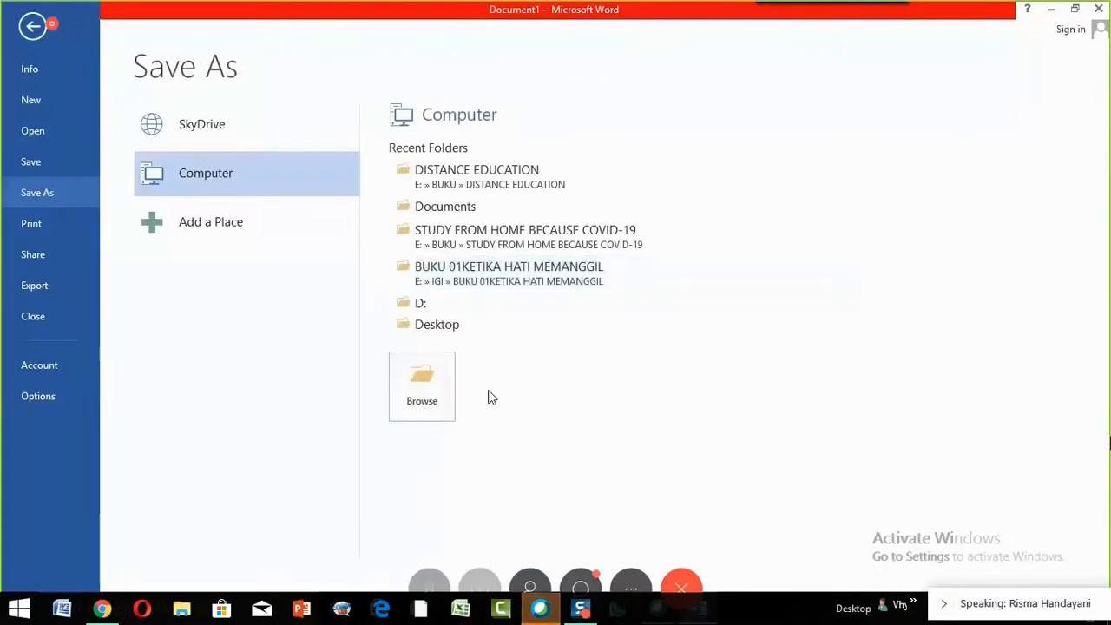
{"action": "left_click", "coordinate": [160, 221]}
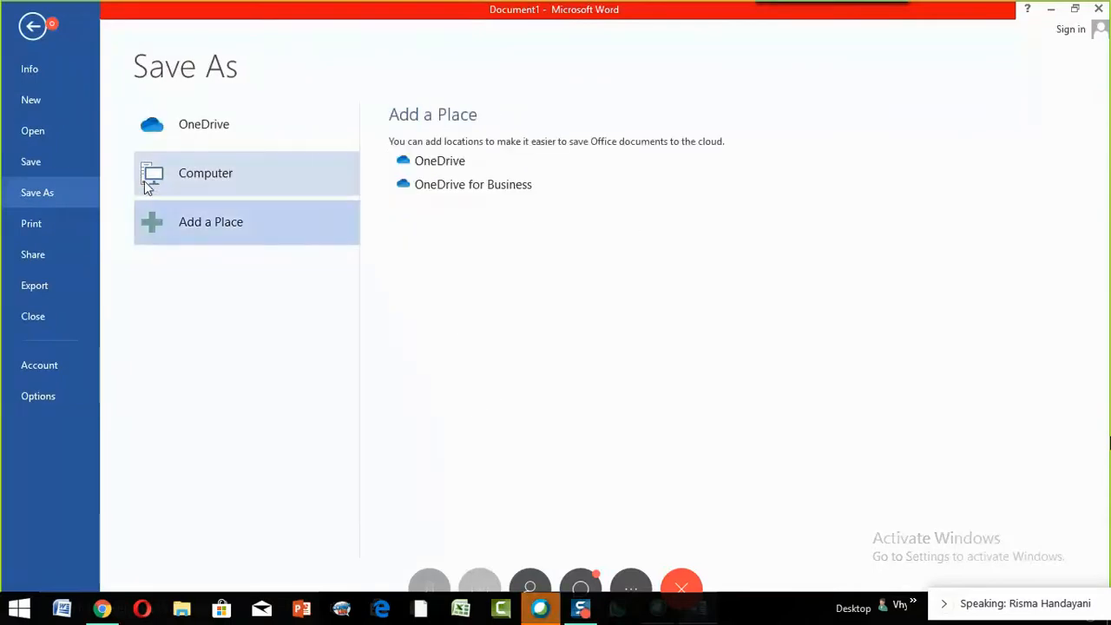
{"action": "left_click", "coordinate": [146, 184]}
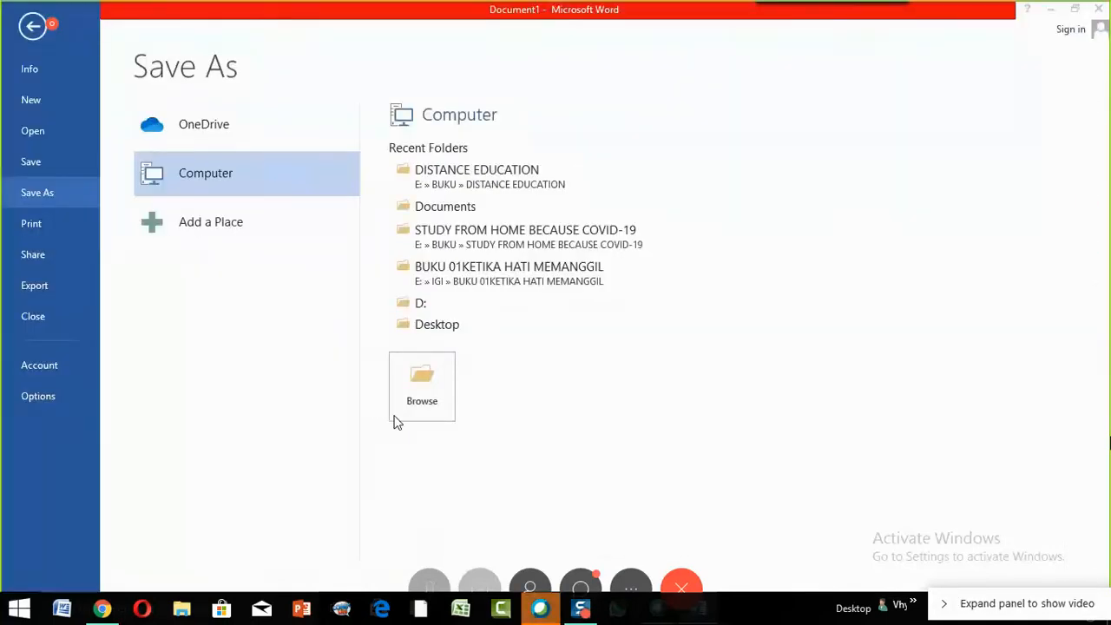
- Save the document to the Desktop with the file name 'Soal Uji Coba'
{"action": "left_click", "coordinate": [397, 420]}
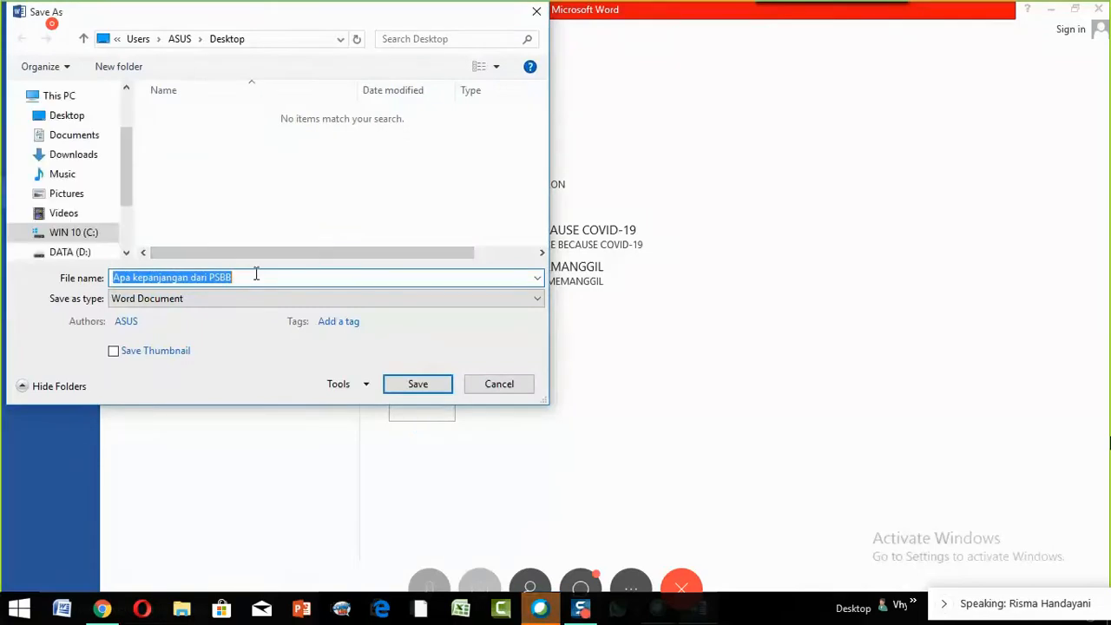
{"action": "type", "text": "SOal"}
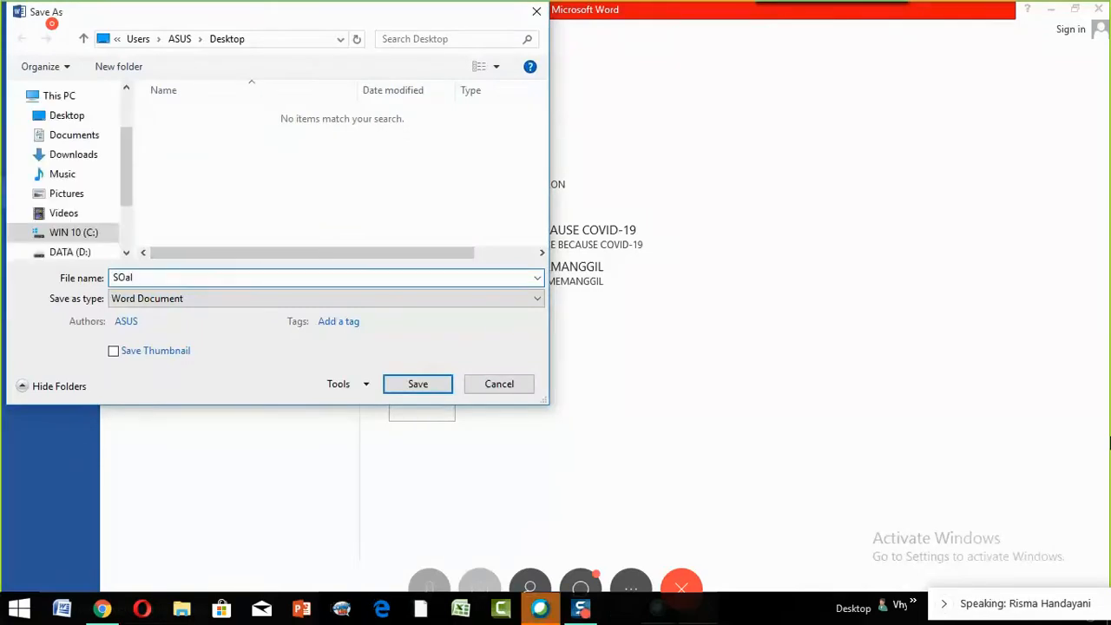
{"action": "key", "text": "BackSpace"}
{"action": "key", "text": "BackSpace"}
{"action": "key", "text": "BackSpace"}
{"action": "type", "text": "oal Uji"}
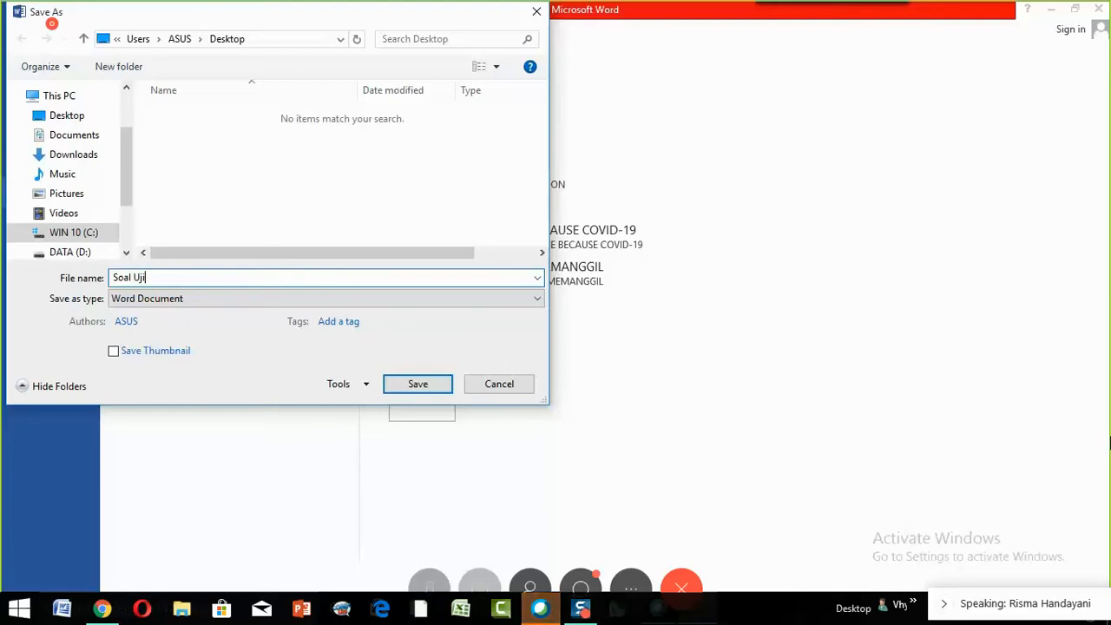
{"action": "type", "text": " Coba"}
{"action": "left_click", "coordinate": [414, 389]}
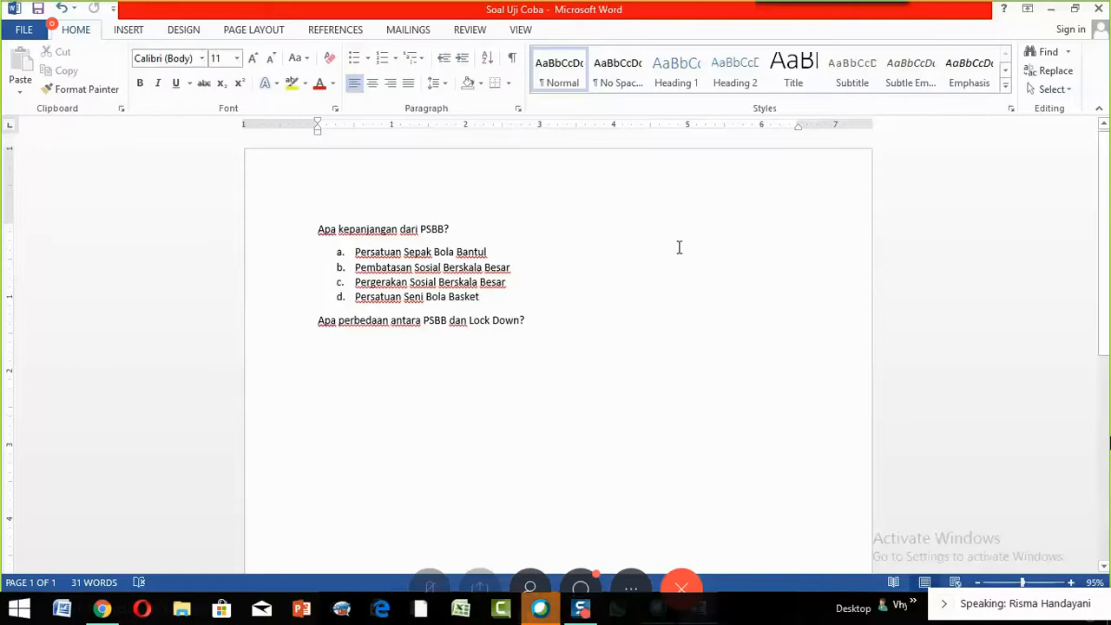
- Upload Soal Uji Coba.docx from the Desktop into the UJIAN ONLINE Drive folder
{"action": "left_click", "coordinate": [1051, 10]}
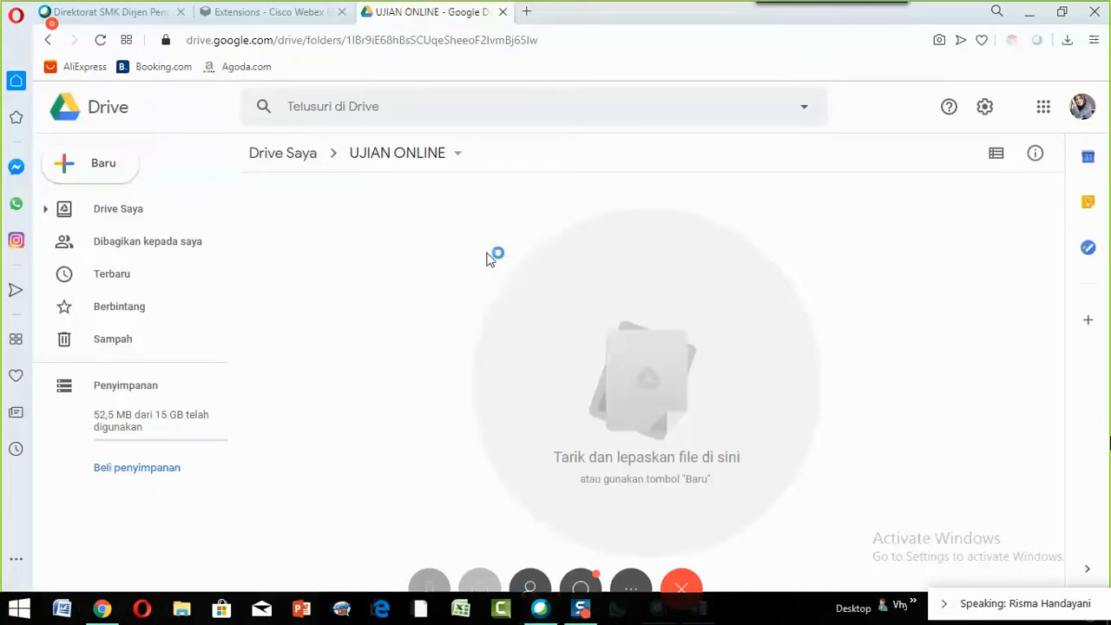
{"action": "right_click", "coordinate": [438, 258]}
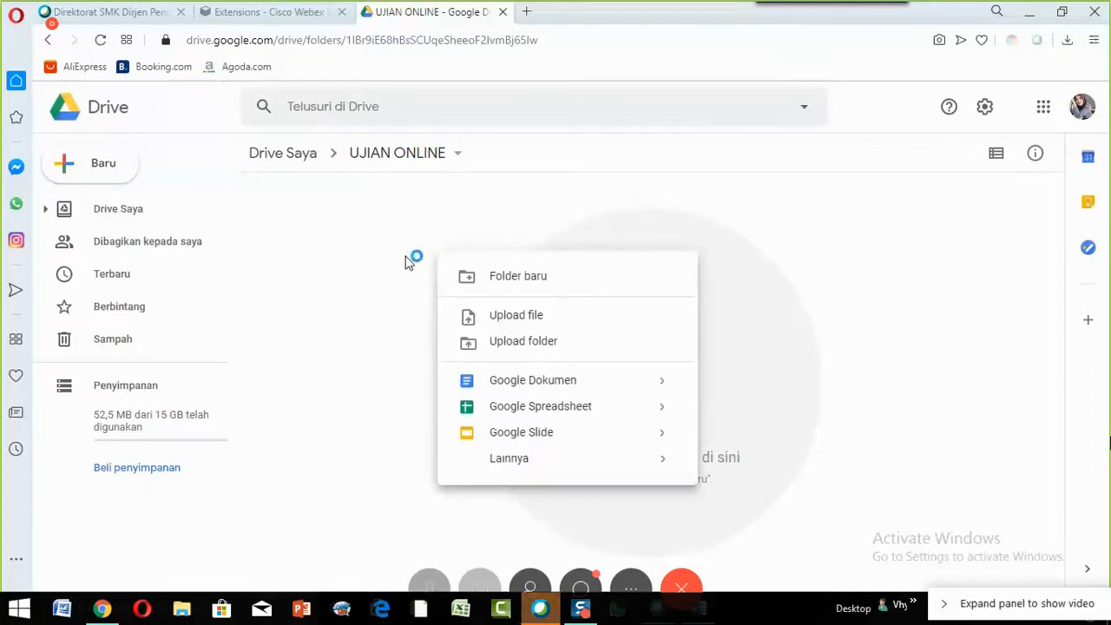
{"action": "left_click", "coordinate": [558, 323]}
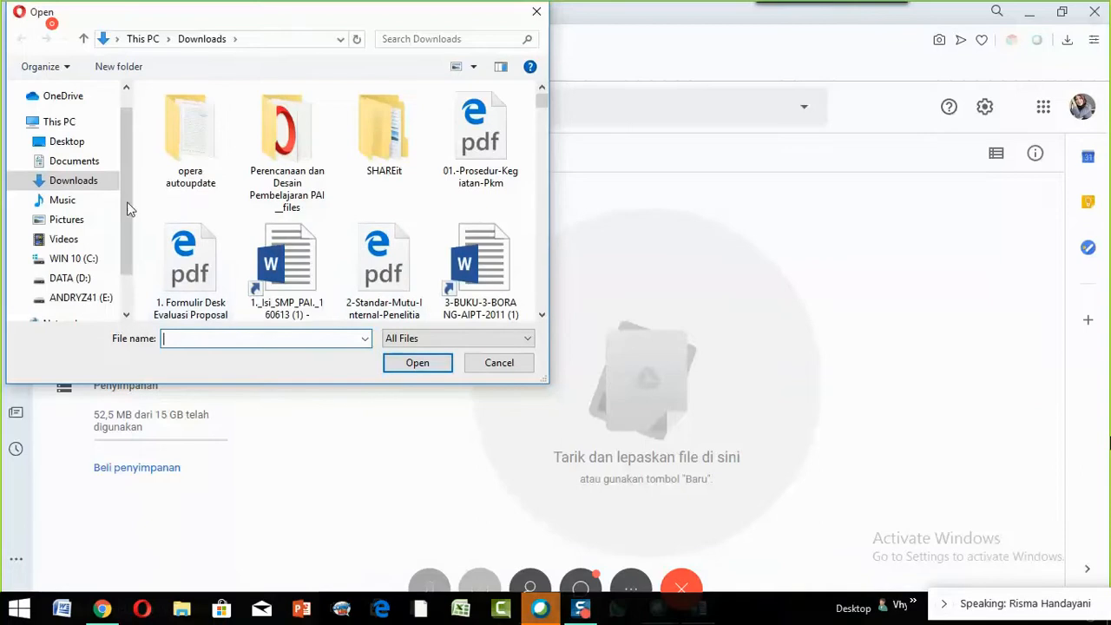
{"action": "left_click", "coordinate": [75, 144]}
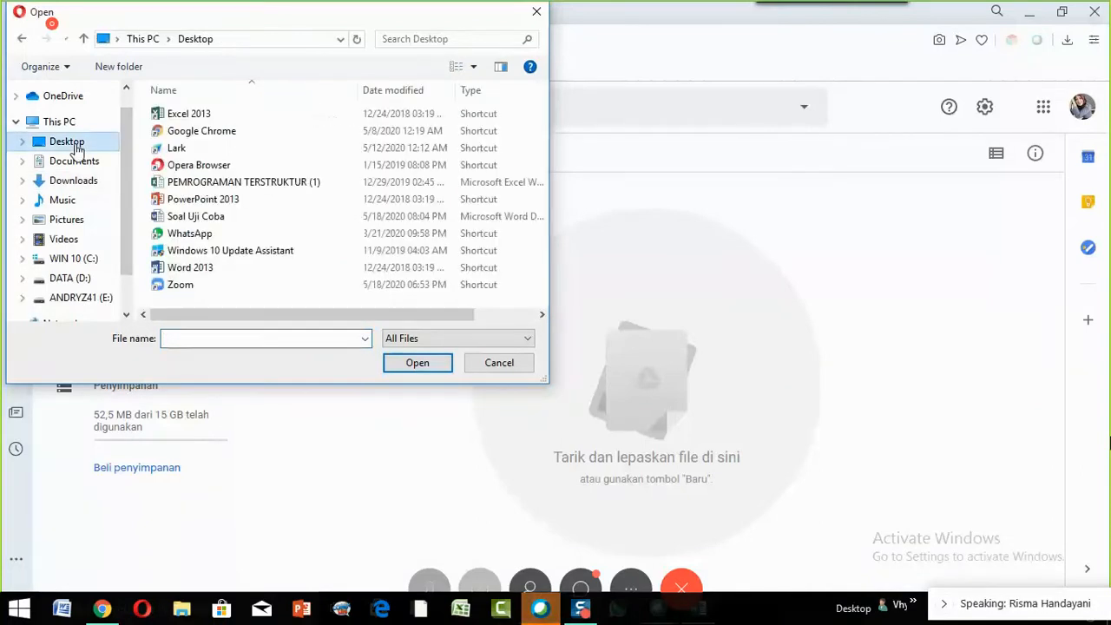
{"action": "left_click", "coordinate": [202, 219]}
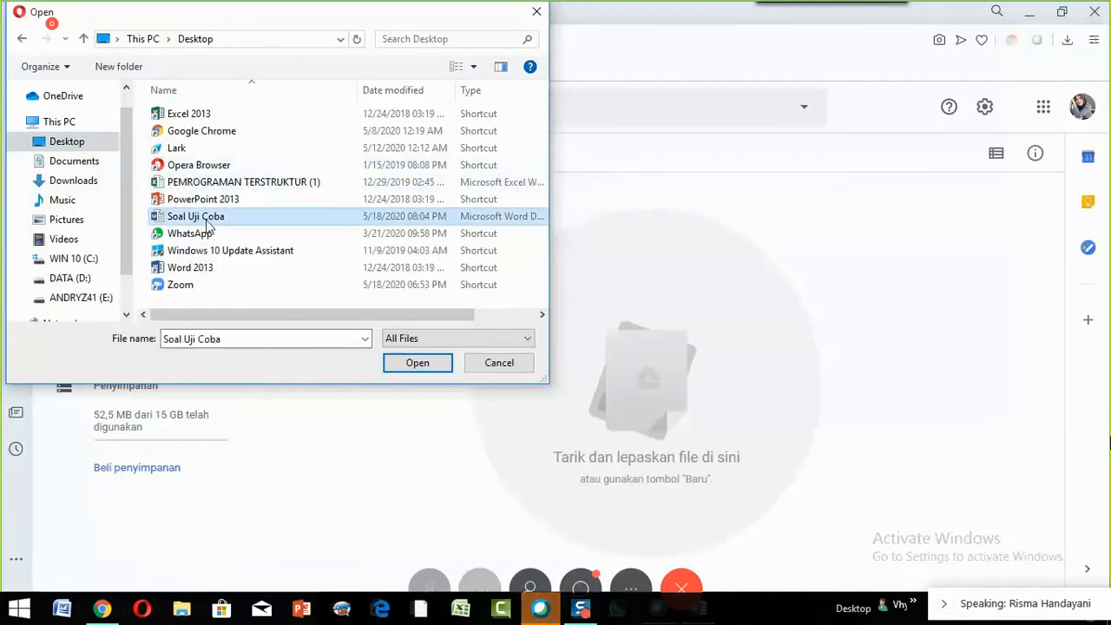
{"action": "left_click", "coordinate": [426, 371]}
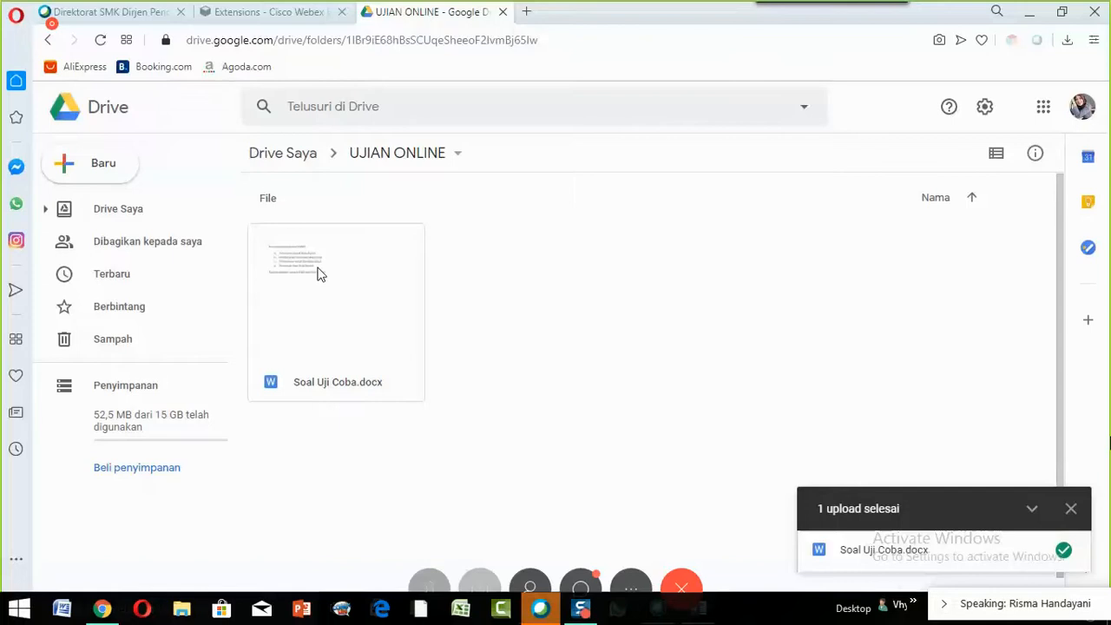
- Show the 'Buka dengan' apps for Soal Uji Coba.docx, including Google Dokumen
{"action": "left_click", "coordinate": [329, 328]}
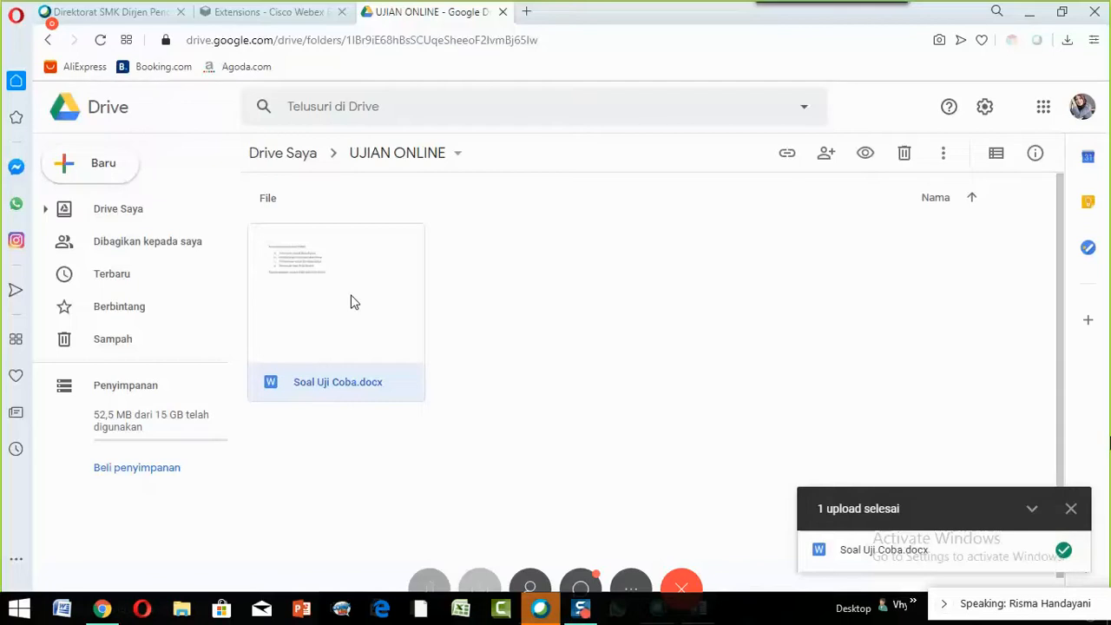
{"action": "right_click", "coordinate": [353, 301]}
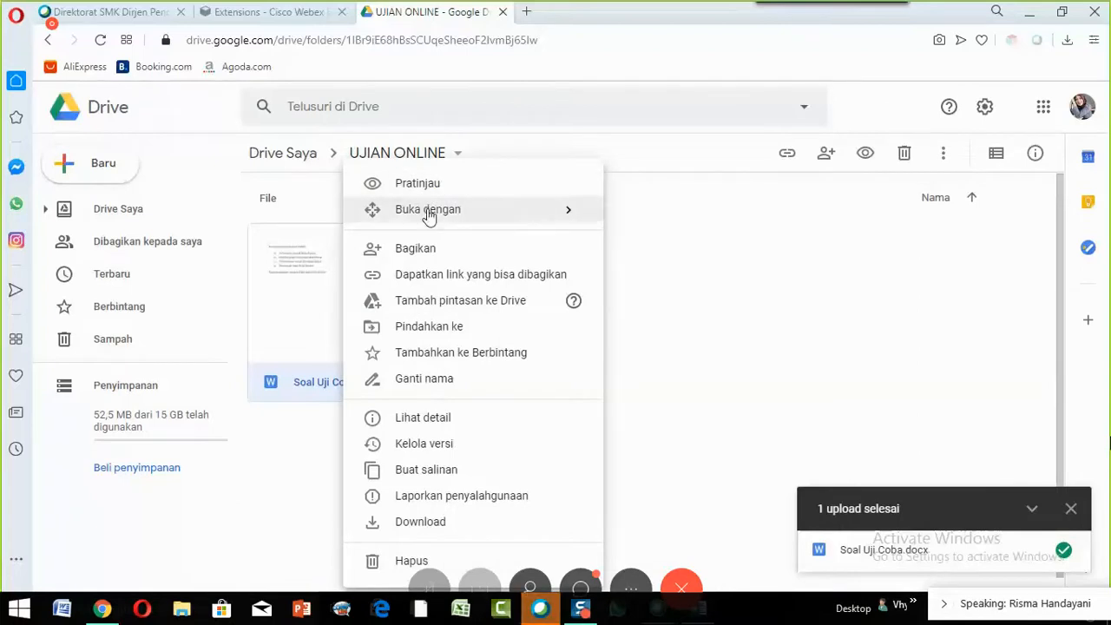
{"action": "mouse_move", "coordinate": [425, 223]}
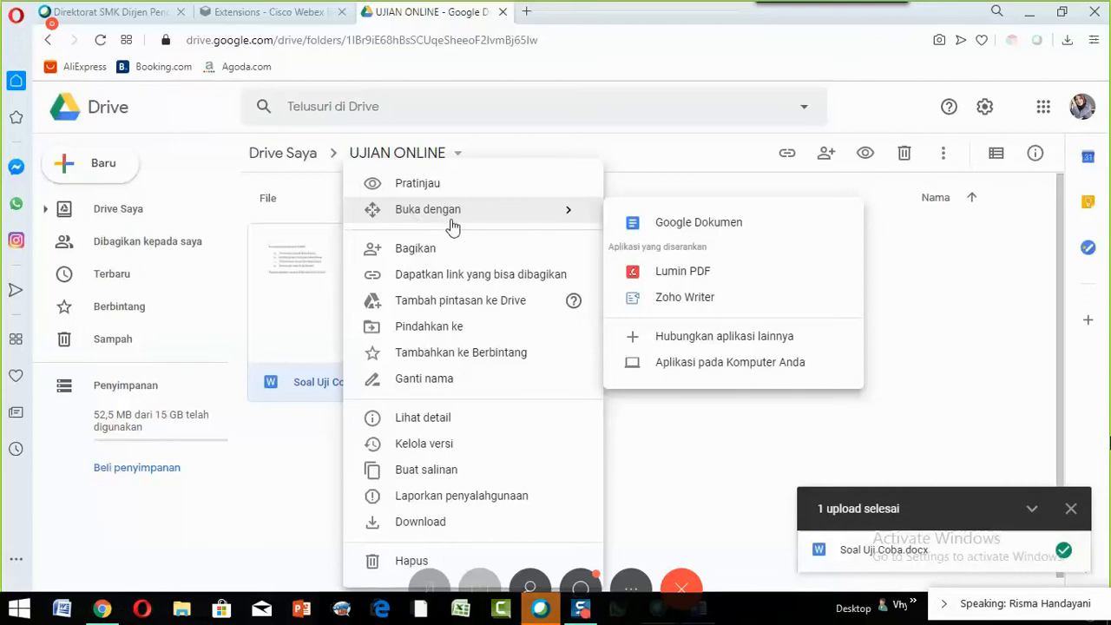
{"action": "mouse_move", "coordinate": [537, 225]}
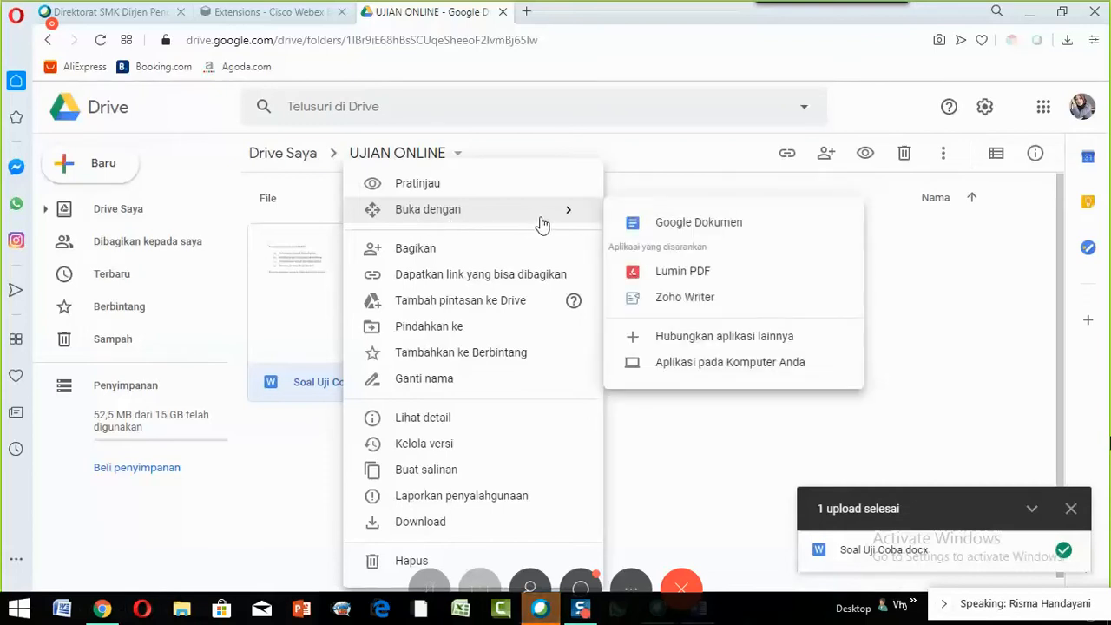
- Open Soal Uji Coba.docx with Google Dokumen and dismiss the Office Editing welcome message
{"action": "left_click", "coordinate": [683, 228]}
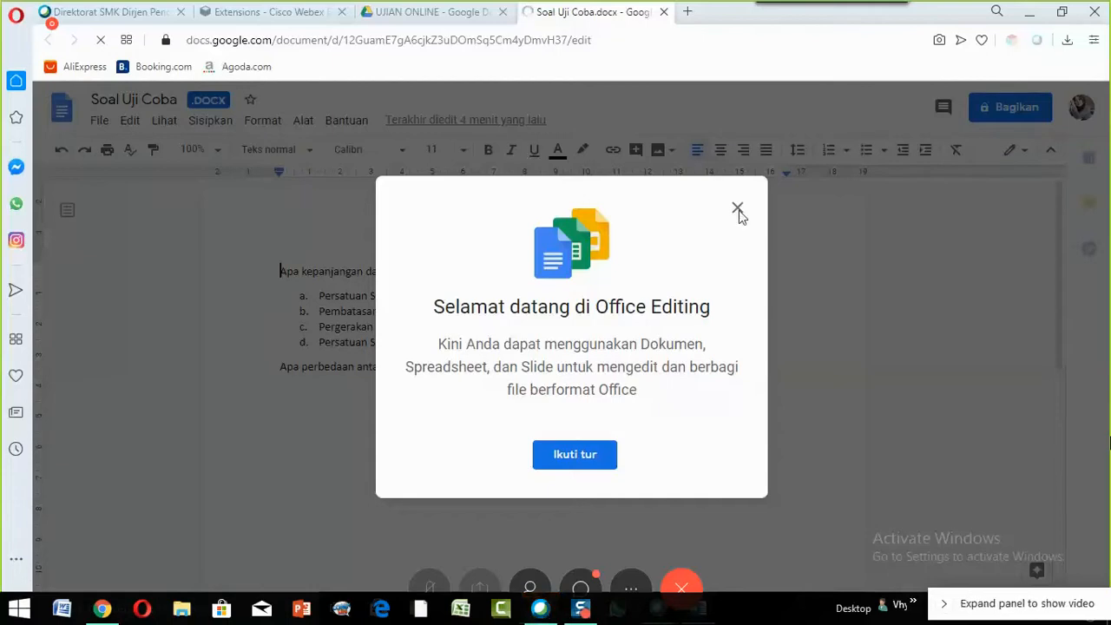
{"action": "left_click", "coordinate": [738, 210]}
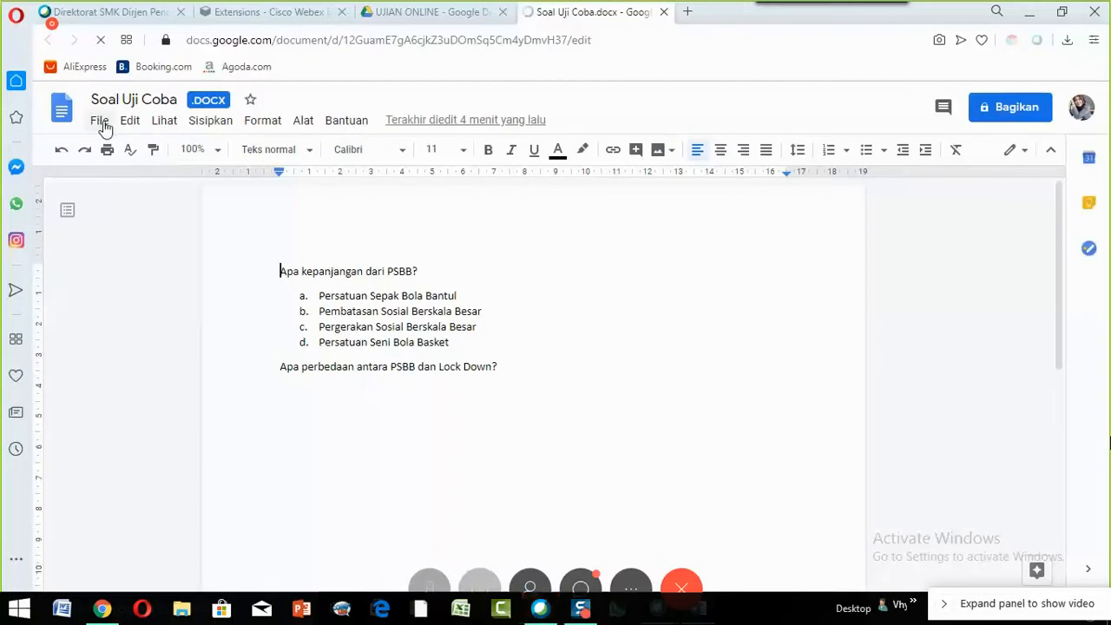
- Save the quiz as a Google Docs document, then place the cursor in answers b and c
{"action": "left_click", "coordinate": [100, 121]}
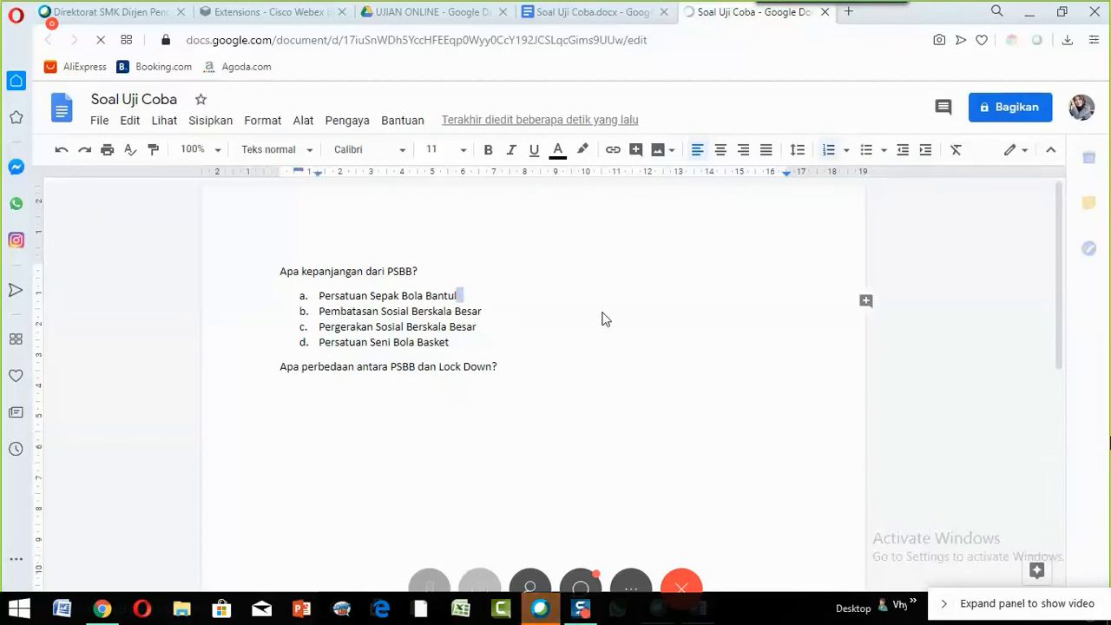
{"action": "left_click", "coordinate": [447, 312]}
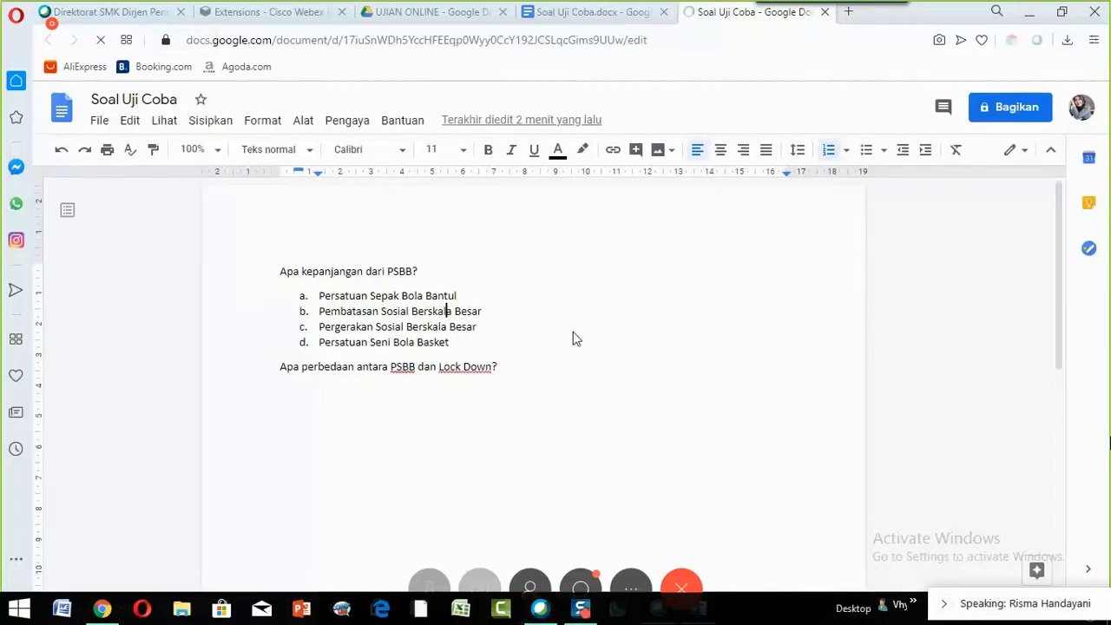
{"action": "left_click", "coordinate": [507, 332]}
- Switch to the UJIAN ONLINE Drive tab, then to the converted Soal Uji Coba Google Doc
{"action": "left_click", "coordinate": [382, 12]}
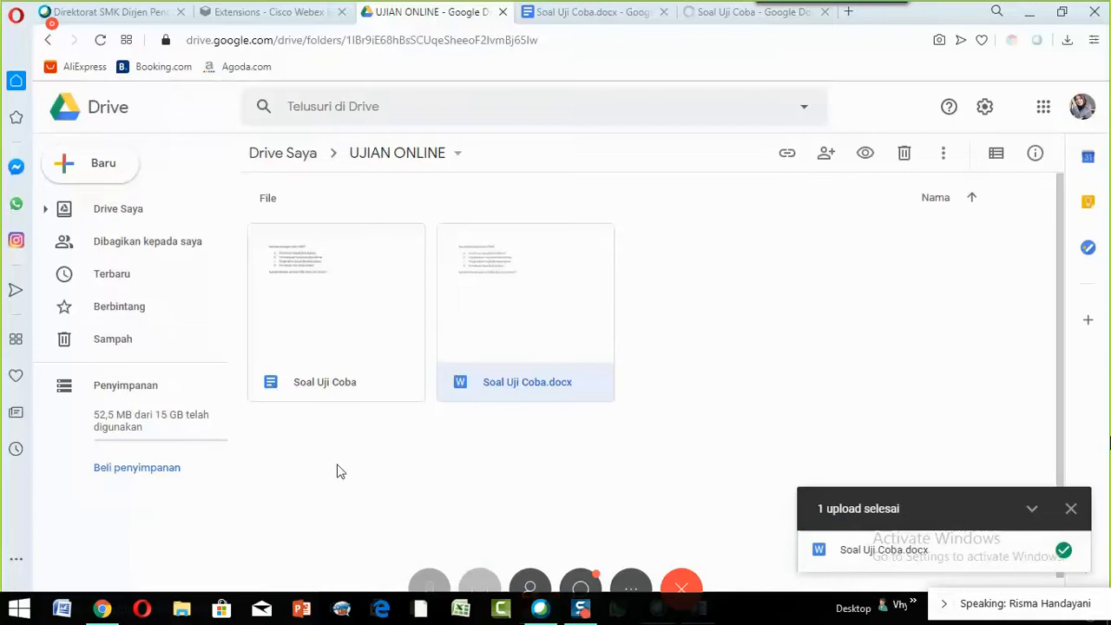
{"action": "left_click", "coordinate": [713, 13]}
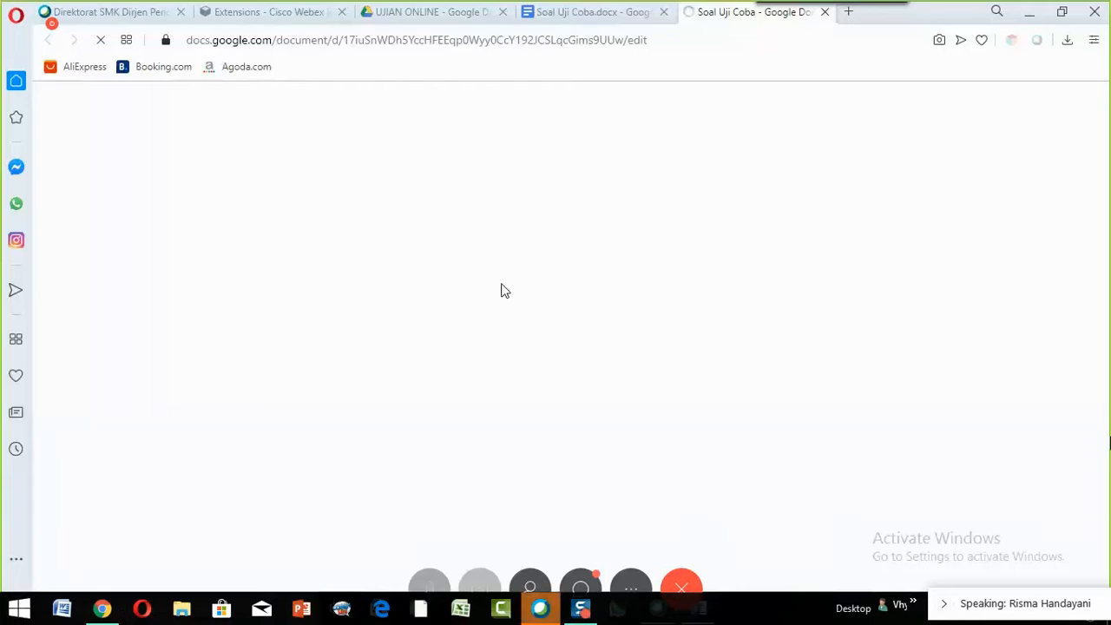
- Switch back to the 'UJIAN ONLINE - Google Drive' browser tab
{"action": "left_click", "coordinate": [398, 12]}
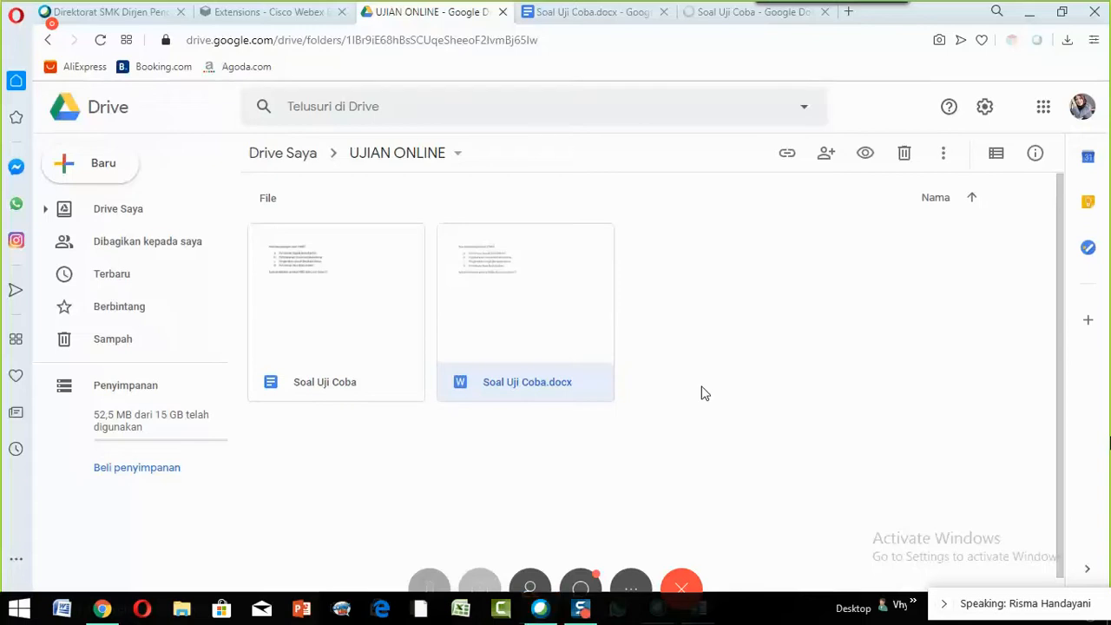
{"action": "scroll", "coordinate": [705, 393], "scroll_direction": "down", "scroll_amount": 1}
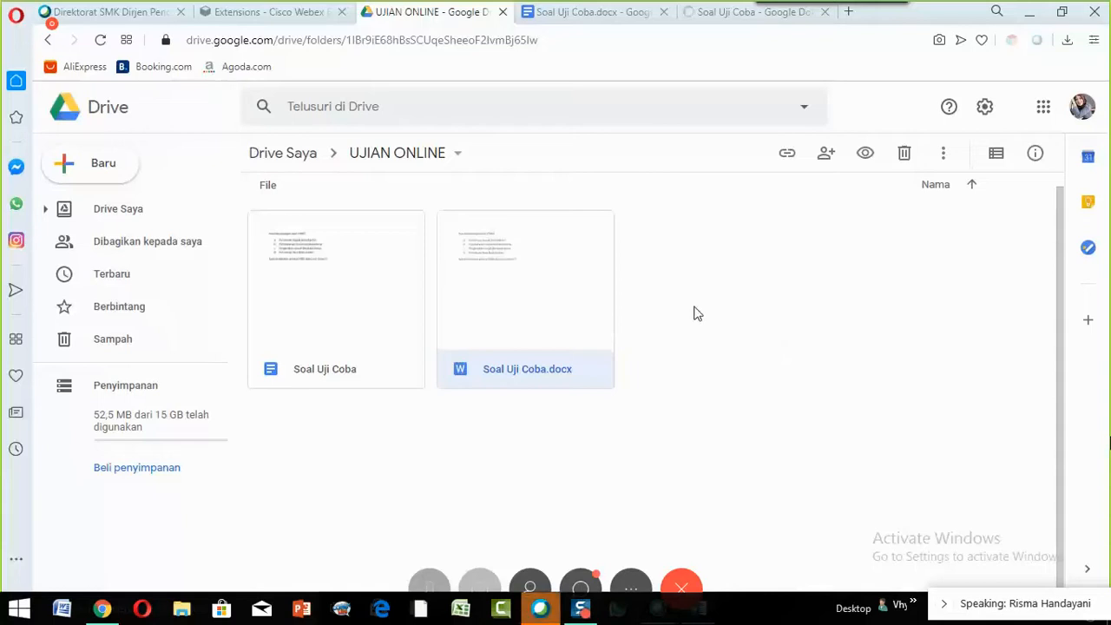
{"action": "left_click", "coordinate": [658, 255]}
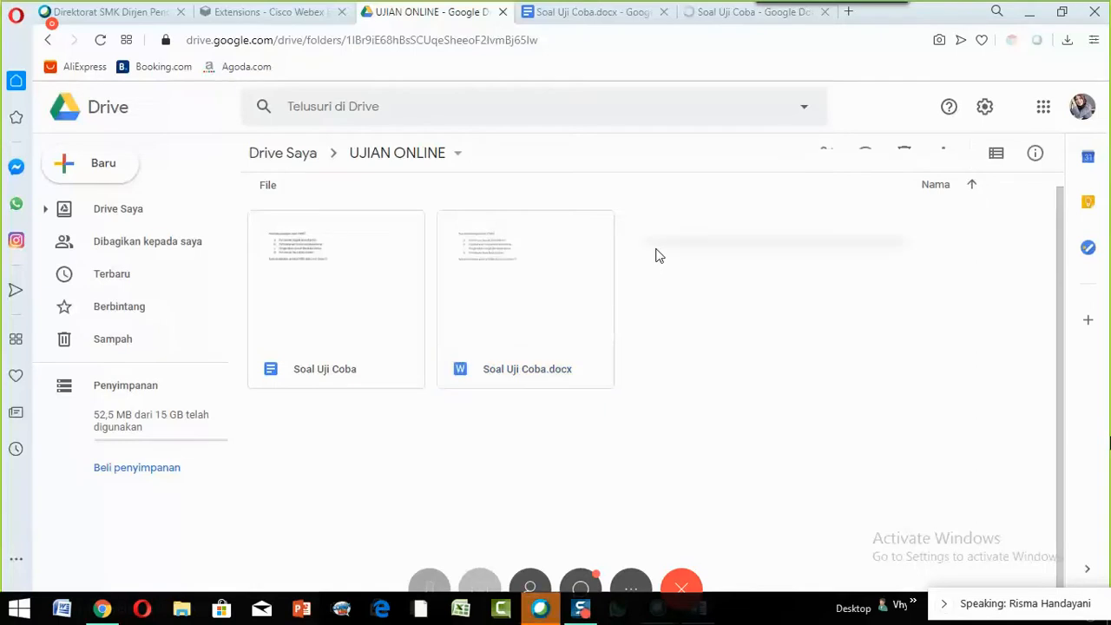
- Show the new-item menu in UJIAN ONLINE with the Lainnya submenu listing Google Formulir
{"action": "right_click", "coordinate": [658, 255]}
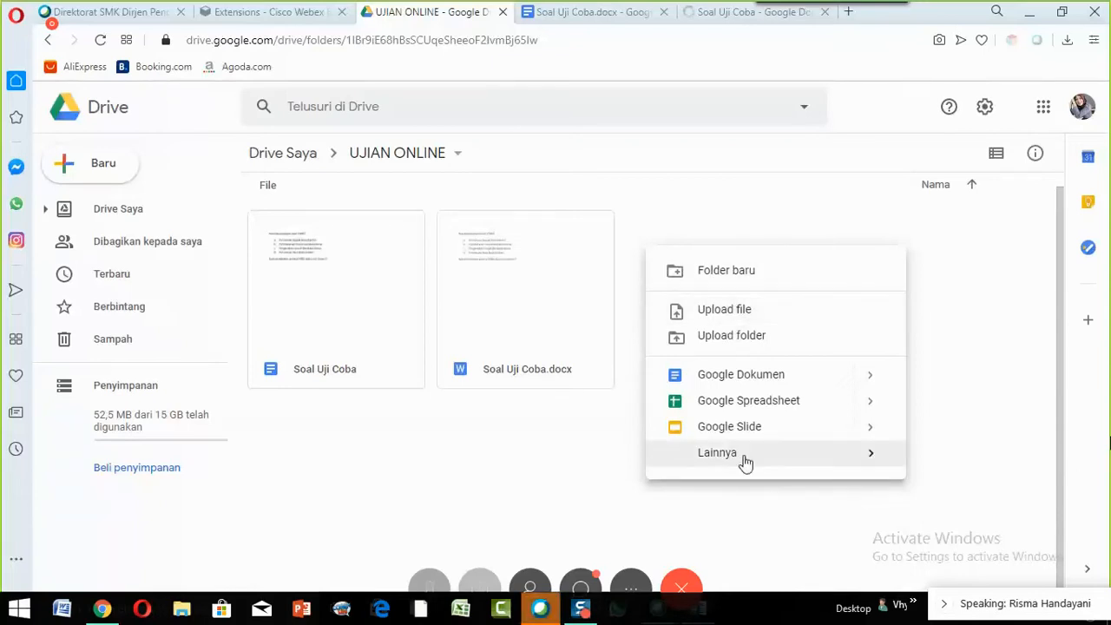
{"action": "mouse_move", "coordinate": [744, 462]}
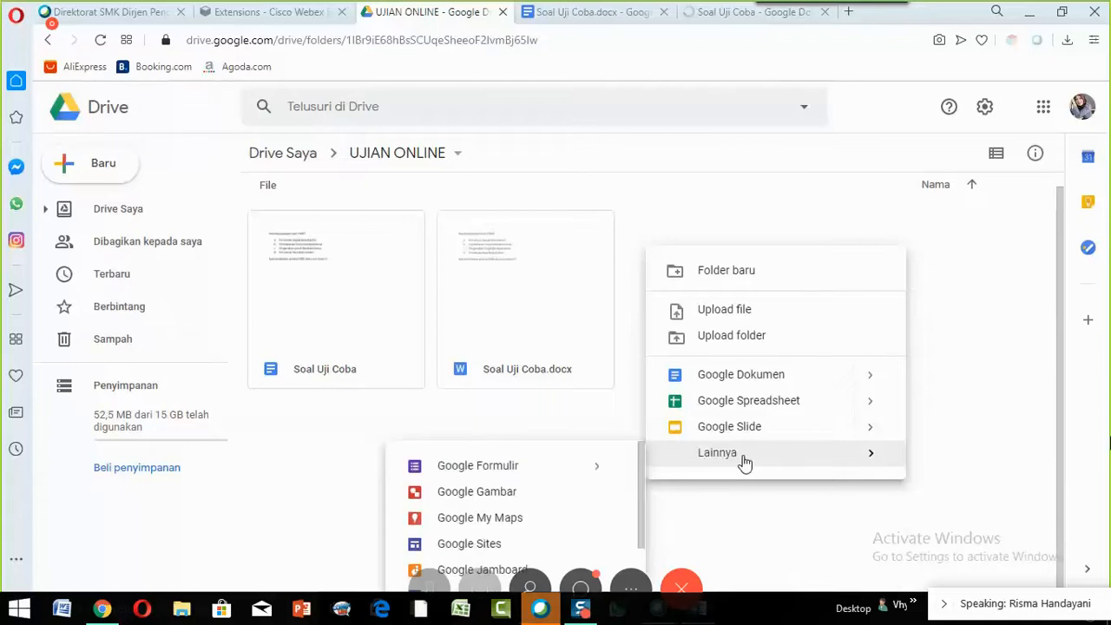
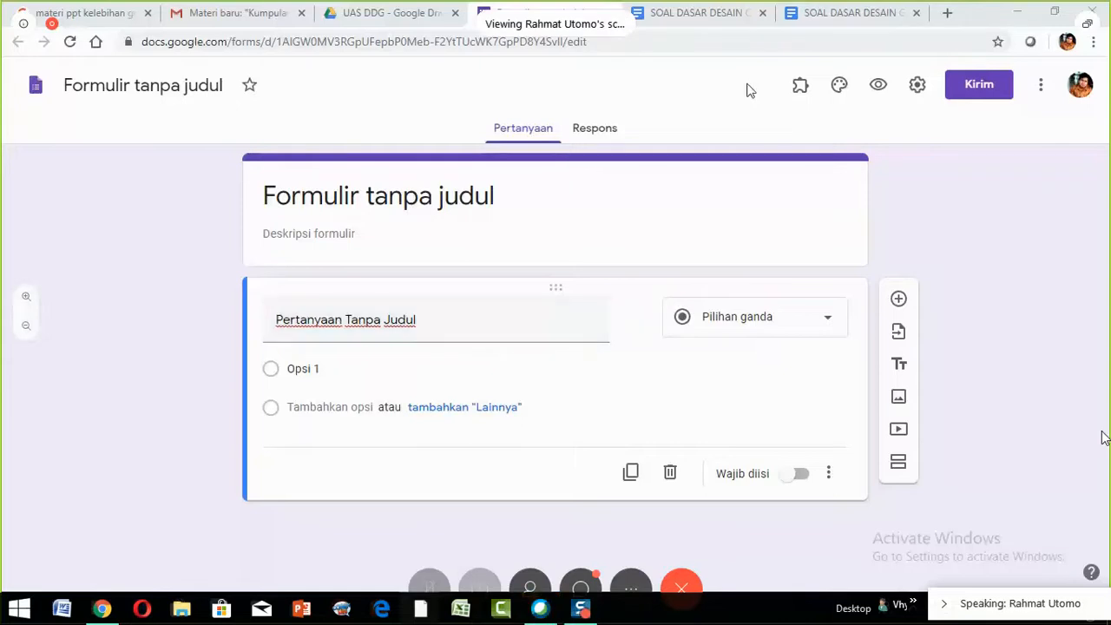
- Copy the first question 'Unsur-unsur tata letak, kecuali.....' from SOAL DASAR DESAIN back to the form
{"action": "left_click", "coordinate": [816, 17]}
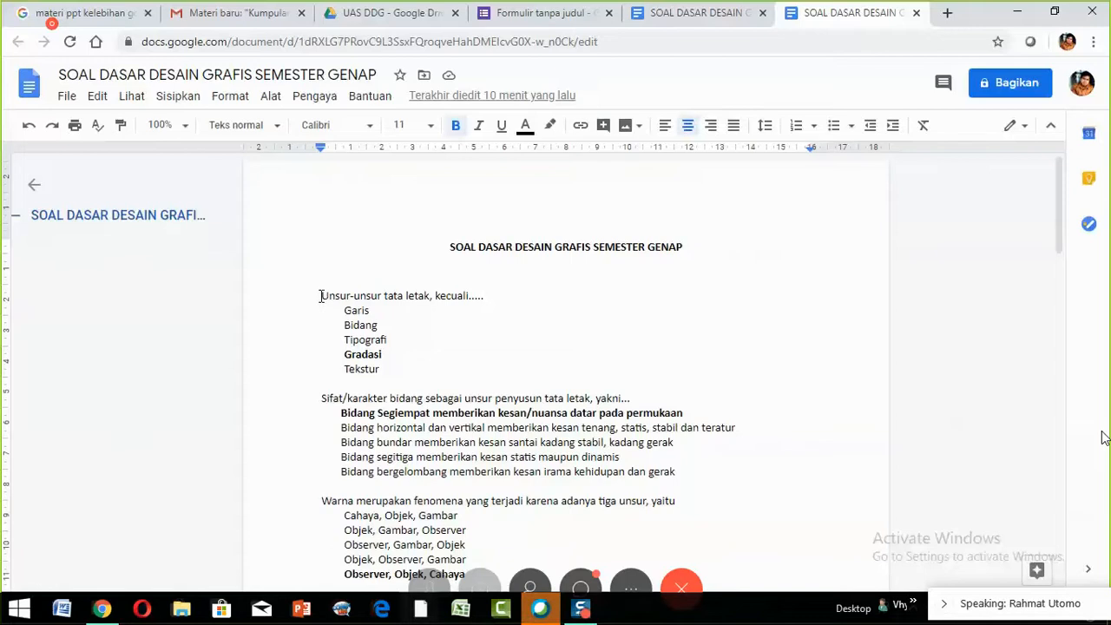
{"action": "left_click_drag", "start_coordinate": [320, 296], "coordinate": [484, 297]}
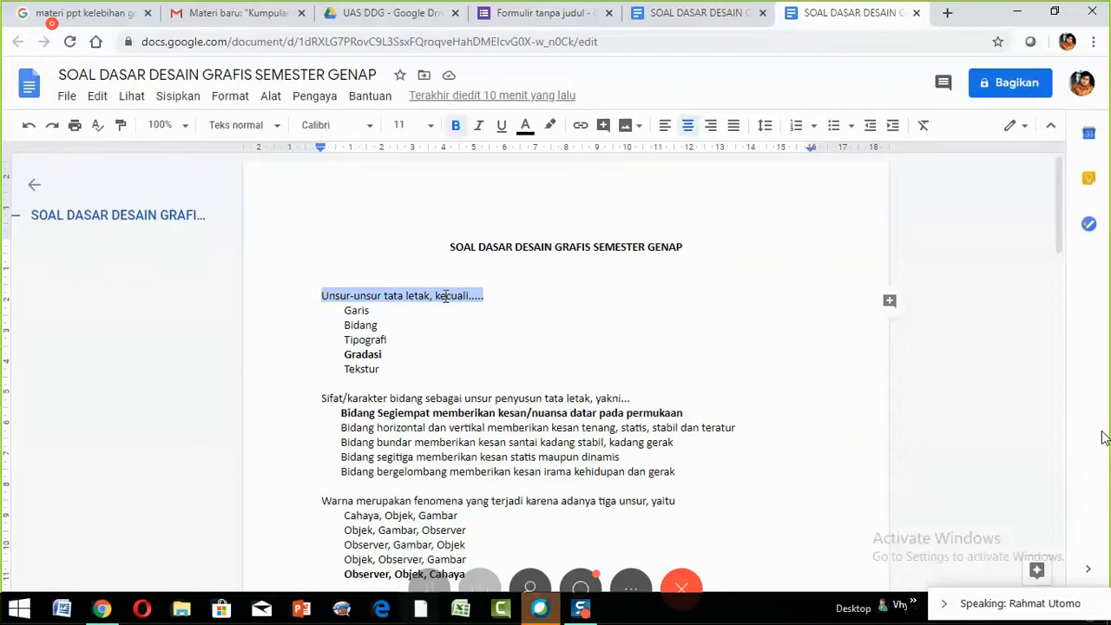
{"action": "right_click", "coordinate": [445, 296]}
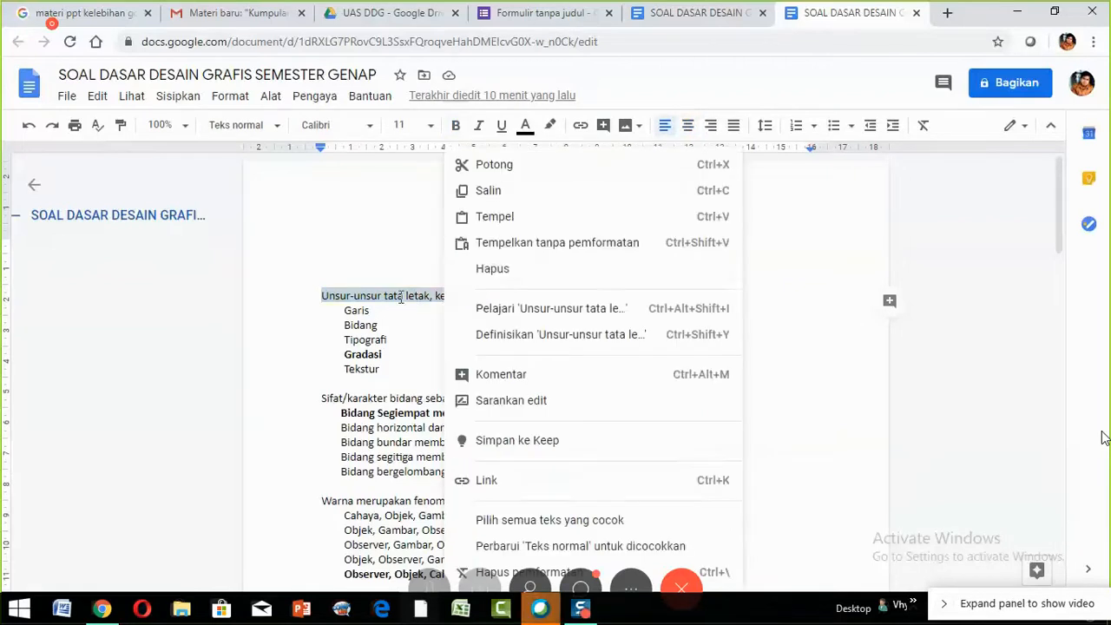
{"action": "left_click", "coordinate": [478, 198]}
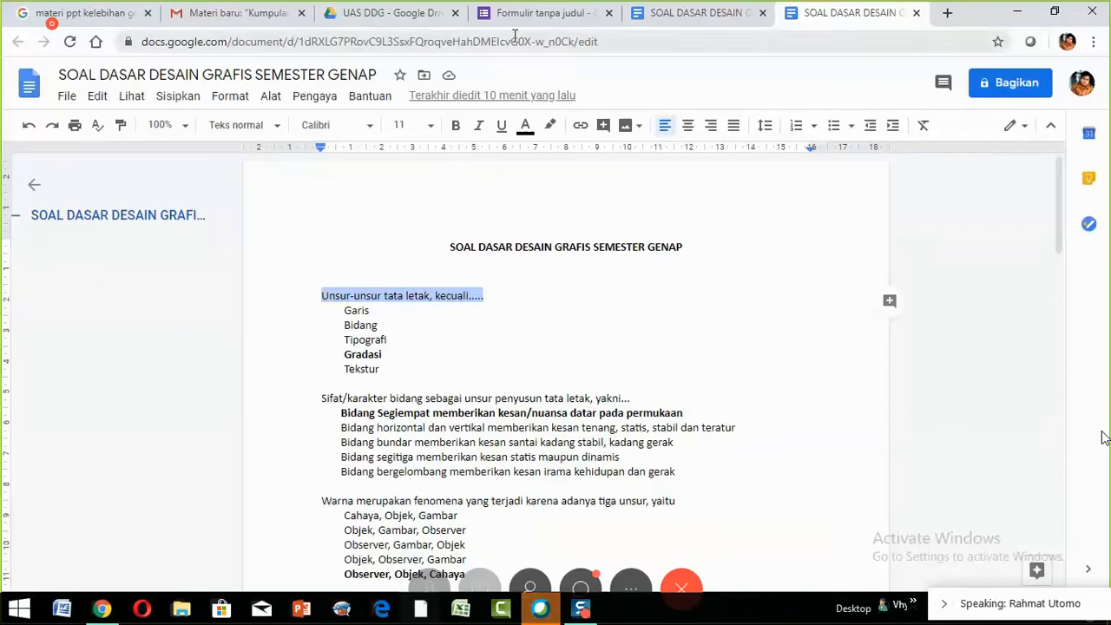
{"action": "left_click", "coordinate": [568, 31]}
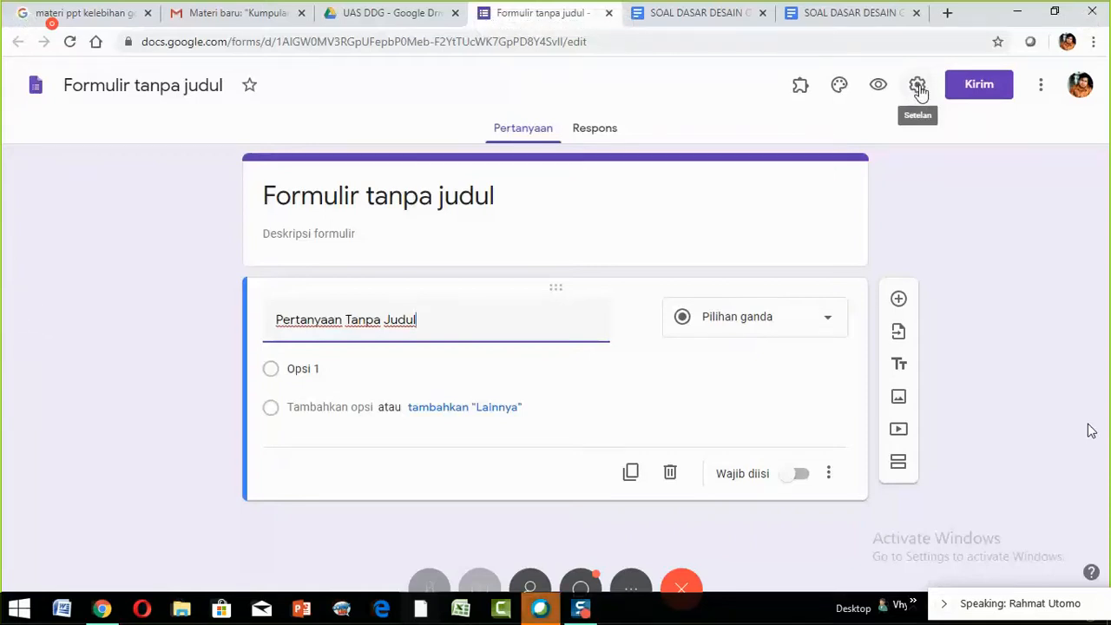
- Tick Kumpulkan alamat email in the form's Setelan
{"action": "left_click", "coordinate": [918, 85]}
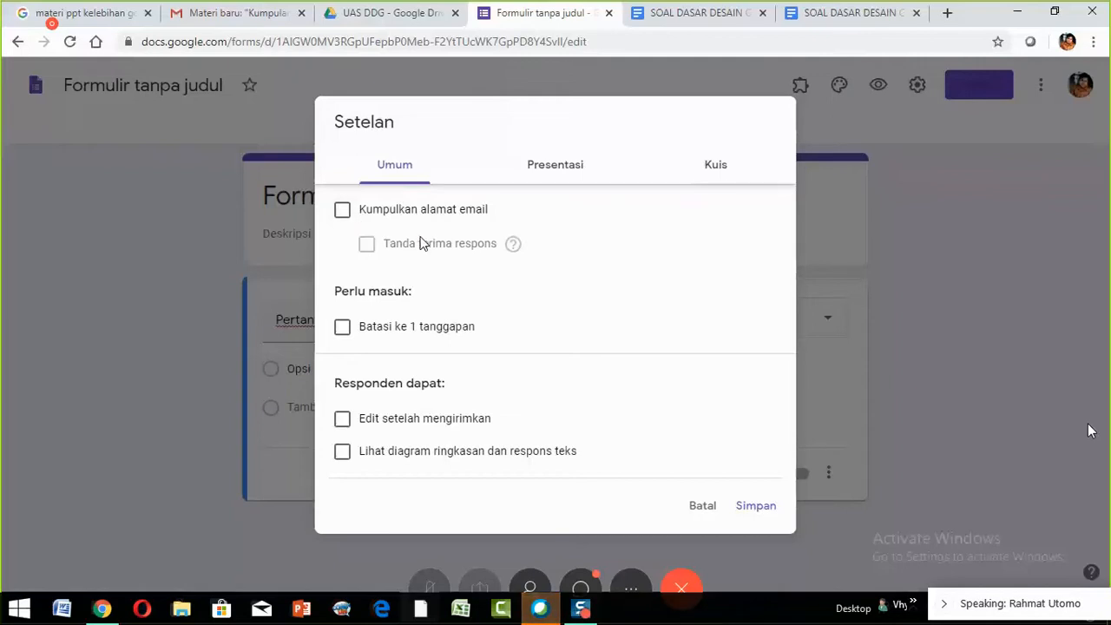
{"action": "left_click", "coordinate": [343, 210]}
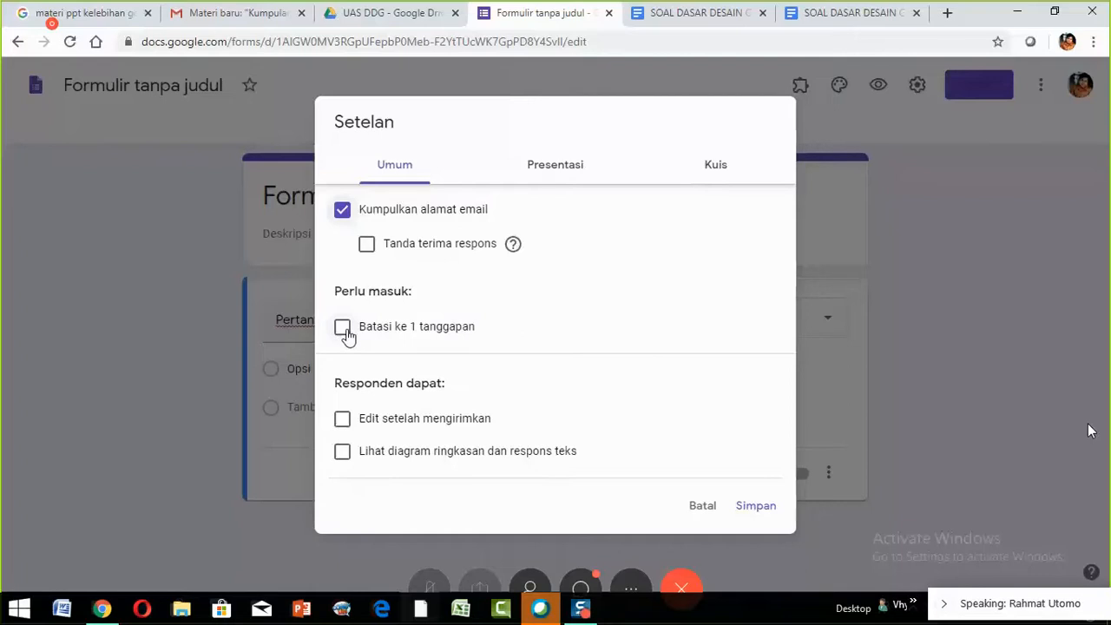
{"action": "left_click", "coordinate": [342, 328]}
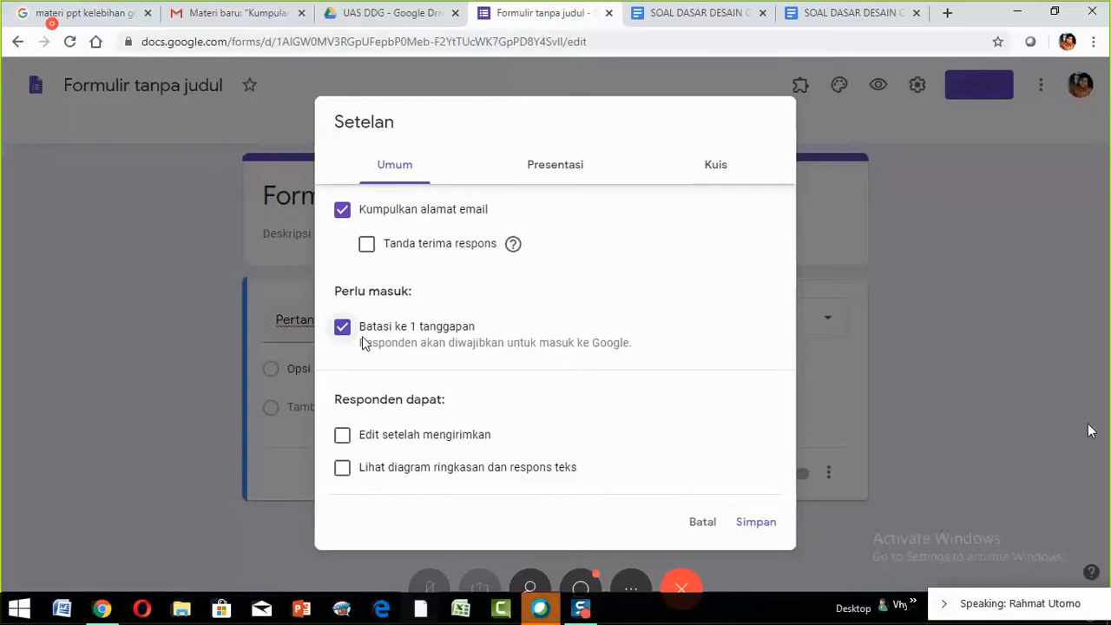
{"action": "left_click", "coordinate": [341, 338]}
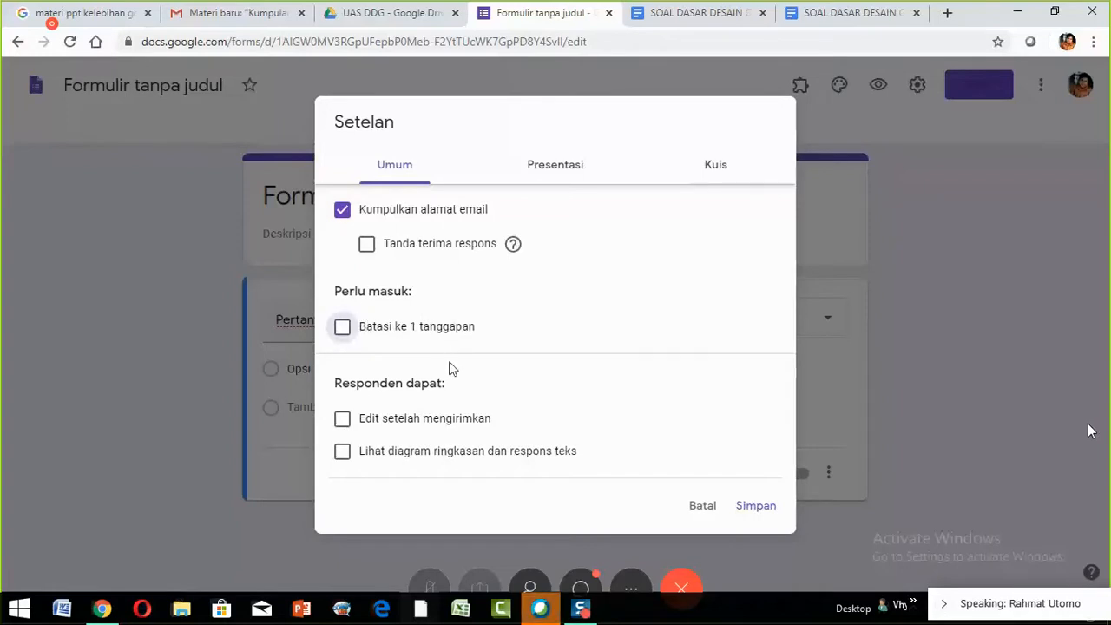
- Tick Batasi ke 1 tanggapan and switch to the Presentasi settings
{"action": "left_click", "coordinate": [341, 329]}
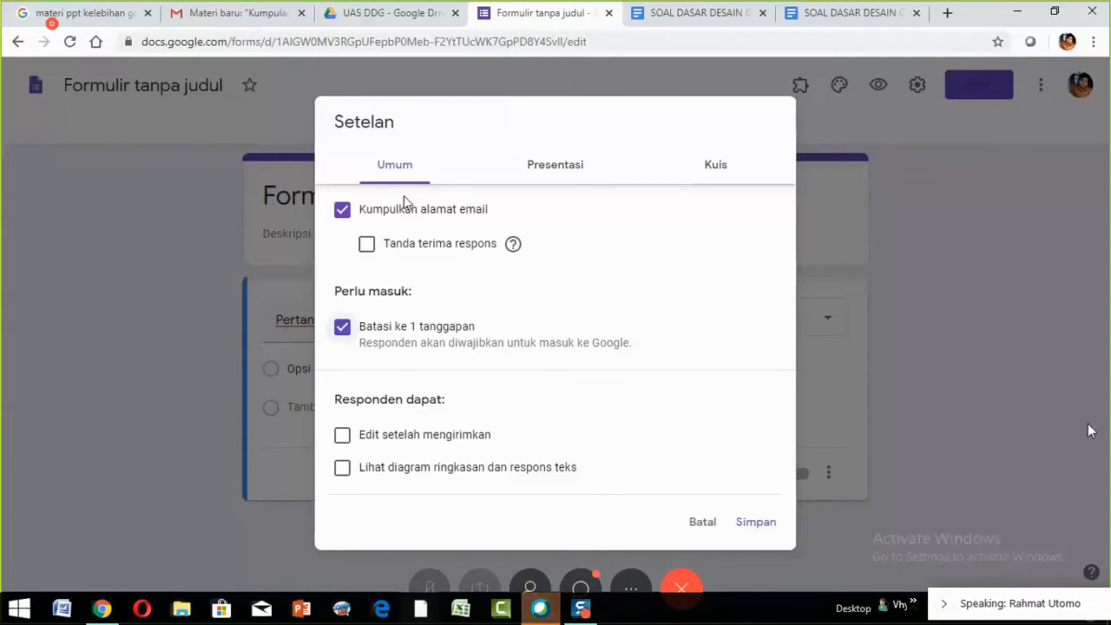
{"action": "left_click", "coordinate": [559, 173]}
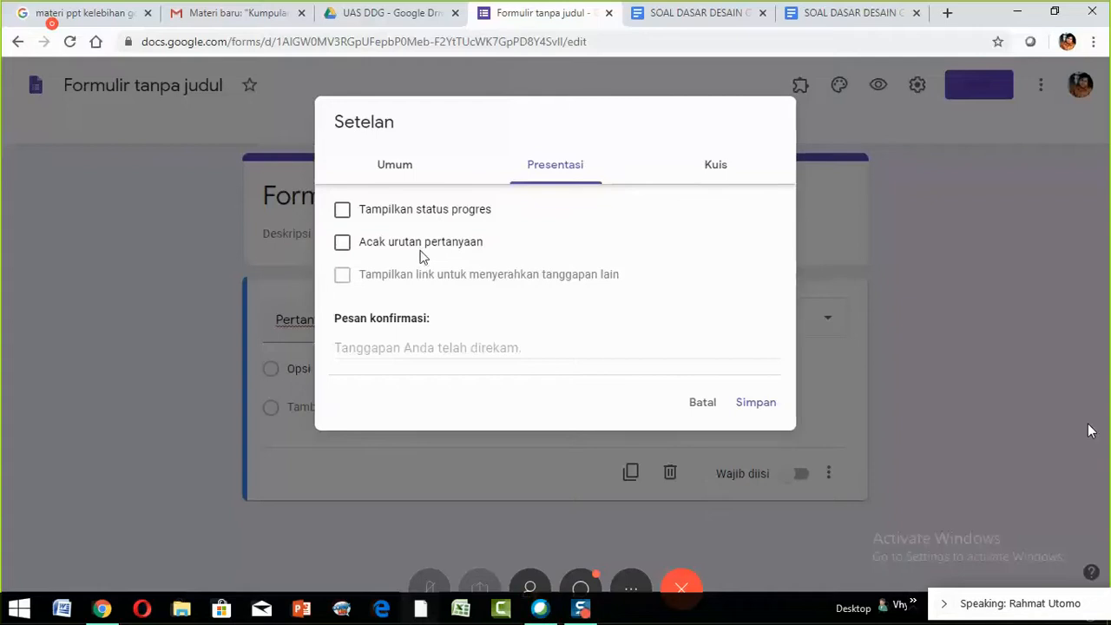
- Tick Acak urutan pertanyaan and set the confirmation message to 'Terima Kasih telah ikut Ujian'
{"action": "left_click", "coordinate": [343, 244]}
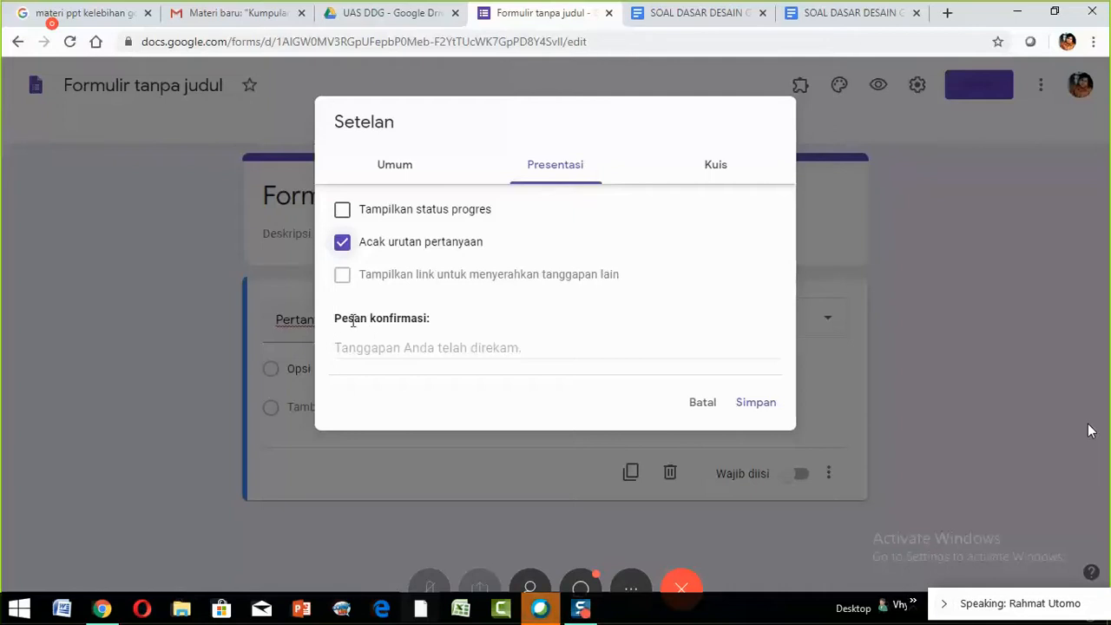
{"action": "left_click", "coordinate": [401, 350]}
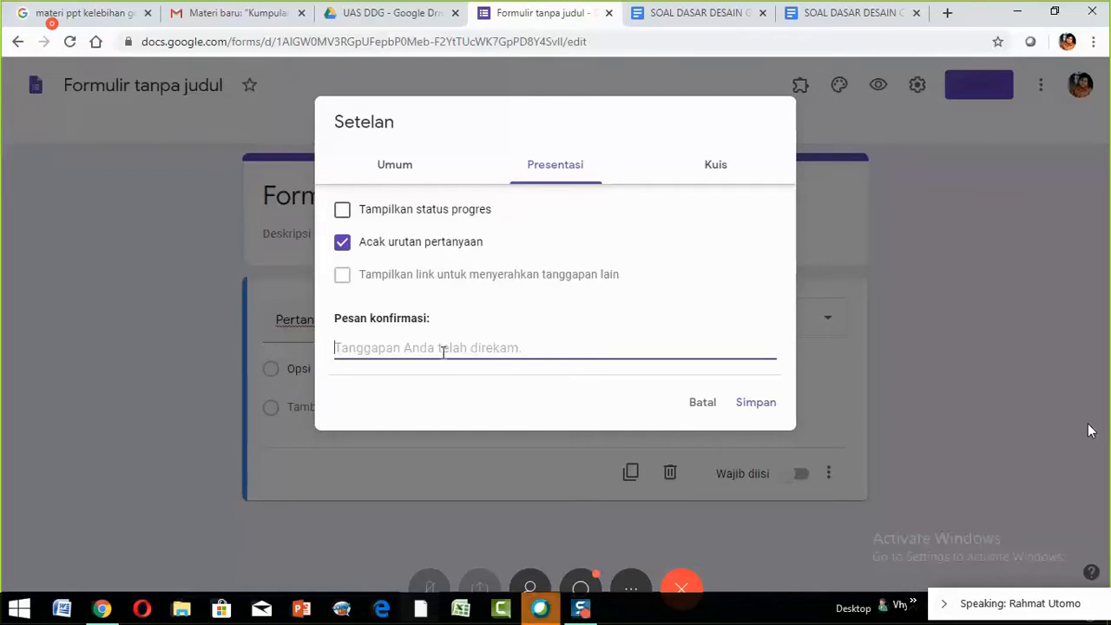
{"action": "type", "text": "Terima "}
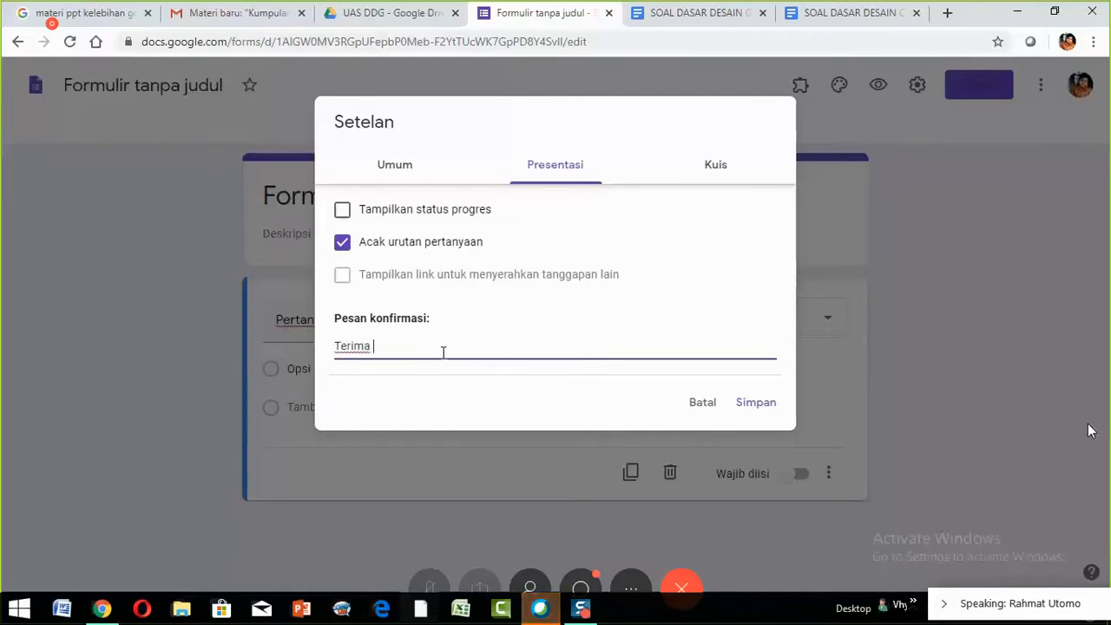
{"action": "type", "text": "Kasih telah ikut "}
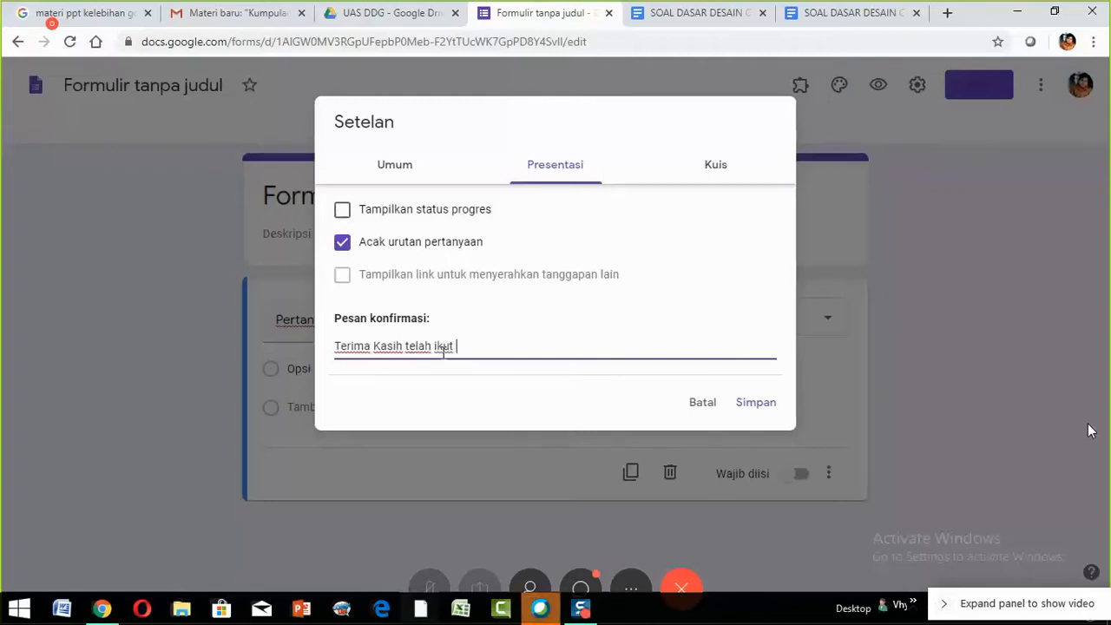
{"action": "type", "text": "Ujian"}
- Switch on 'Jadikan ini sebagai kuis' in the Kuis settings
{"action": "left_click", "coordinate": [715, 176]}
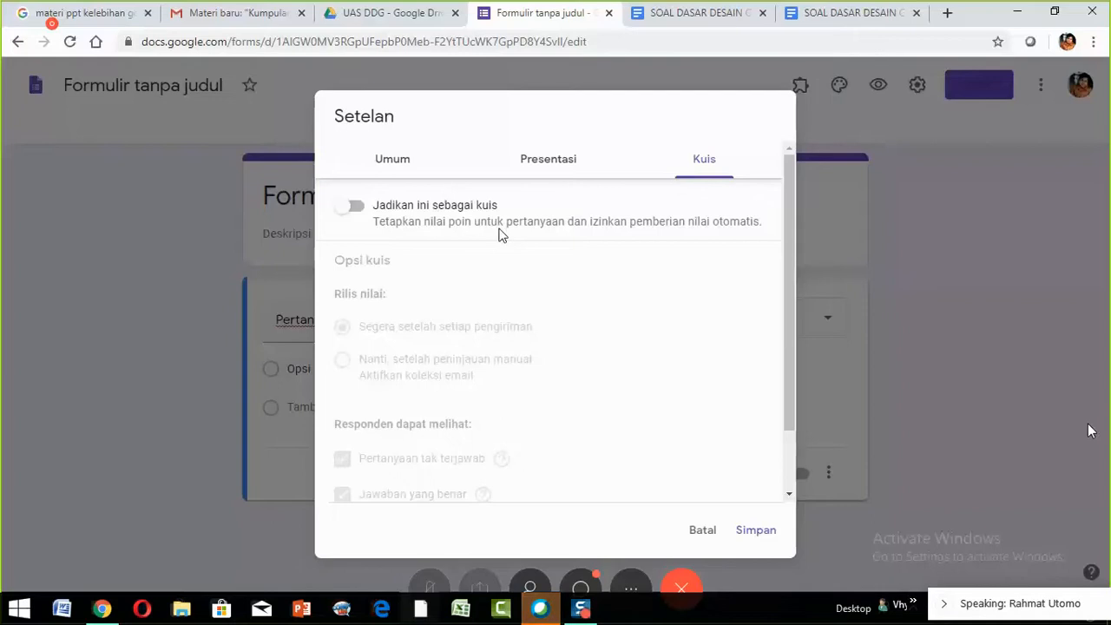
{"action": "left_click", "coordinate": [355, 214]}
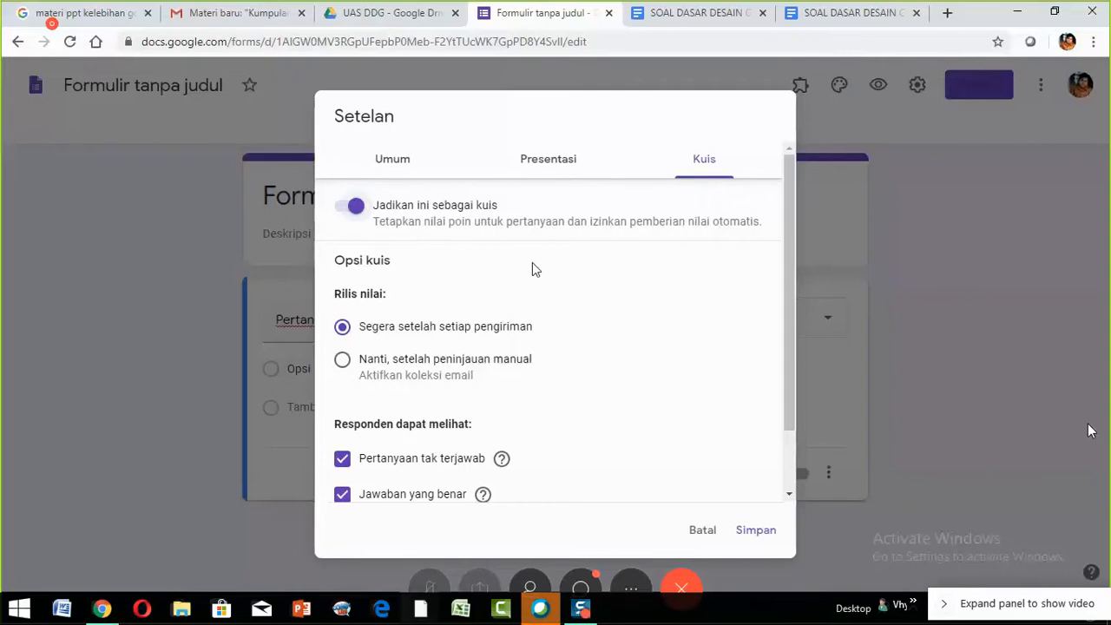
{"action": "scroll", "coordinate": [536, 268], "scroll_direction": "down", "scroll_amount": 1}
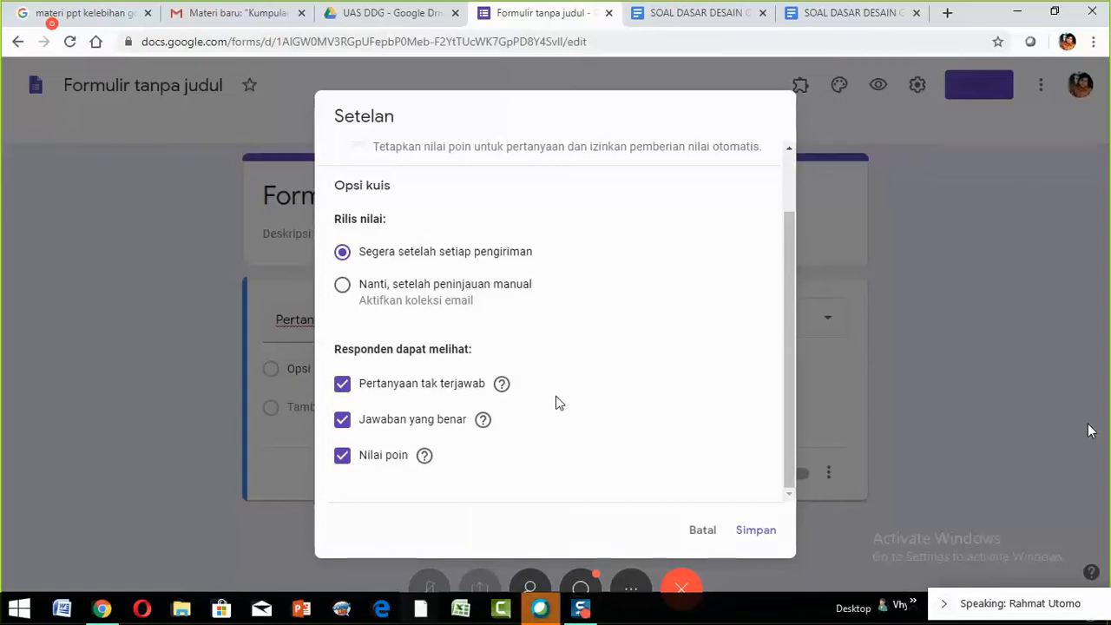
- Hide correct answers and point values from respondents, keeping quiz mode on
{"action": "left_click", "coordinate": [344, 421]}
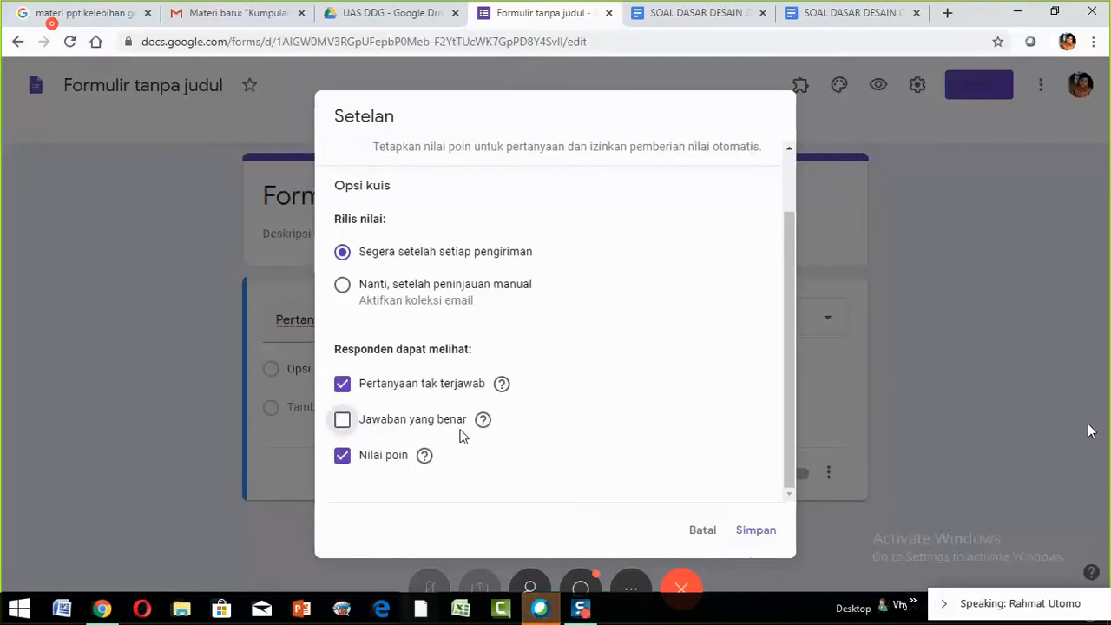
{"action": "left_click", "coordinate": [346, 460]}
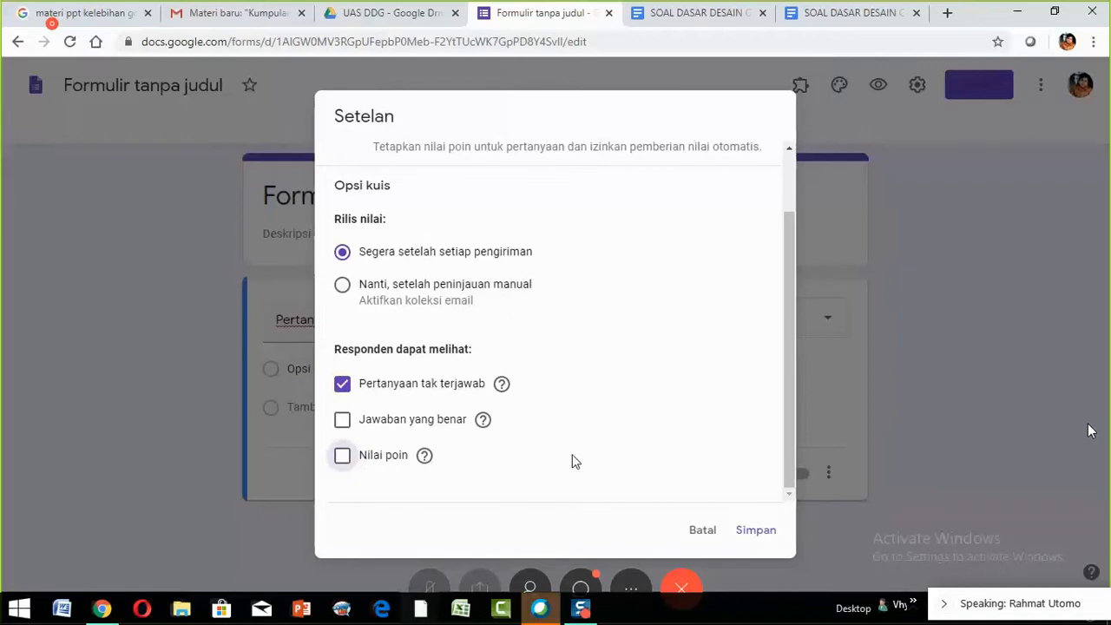
{"action": "scroll", "coordinate": [594, 451], "scroll_direction": "up", "scroll_amount": 2}
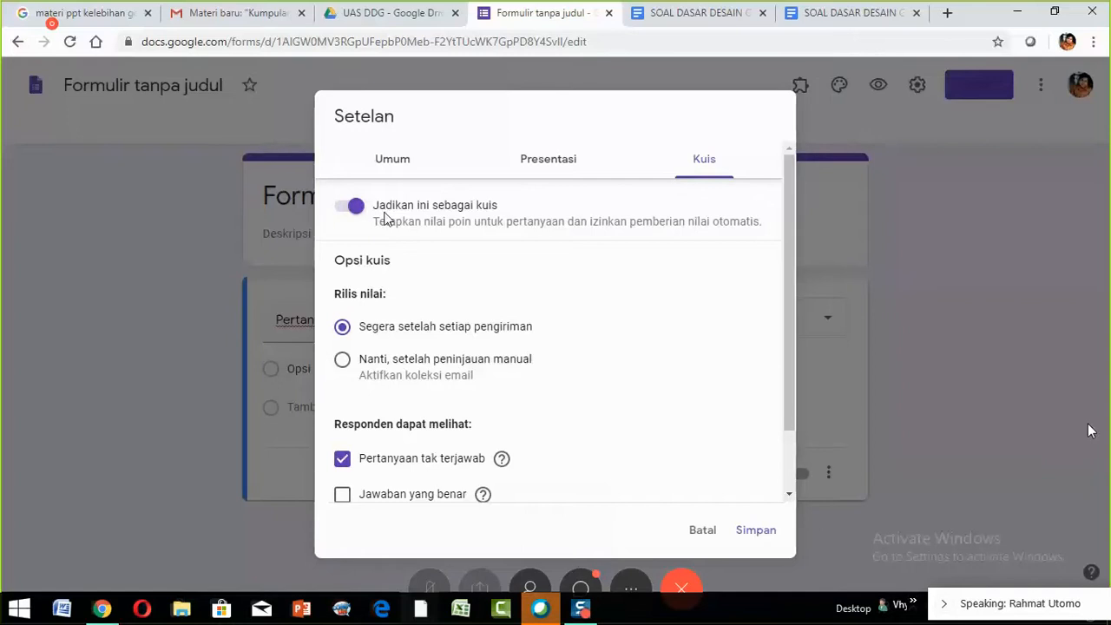
{"action": "left_click", "coordinate": [349, 209]}
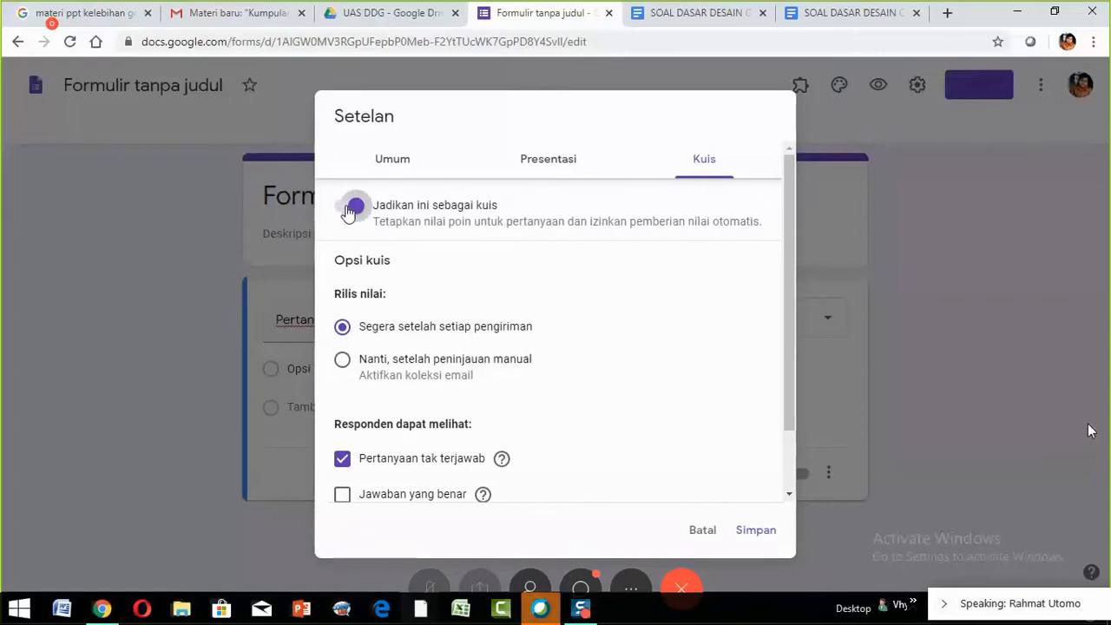
{"action": "left_click", "coordinate": [349, 209]}
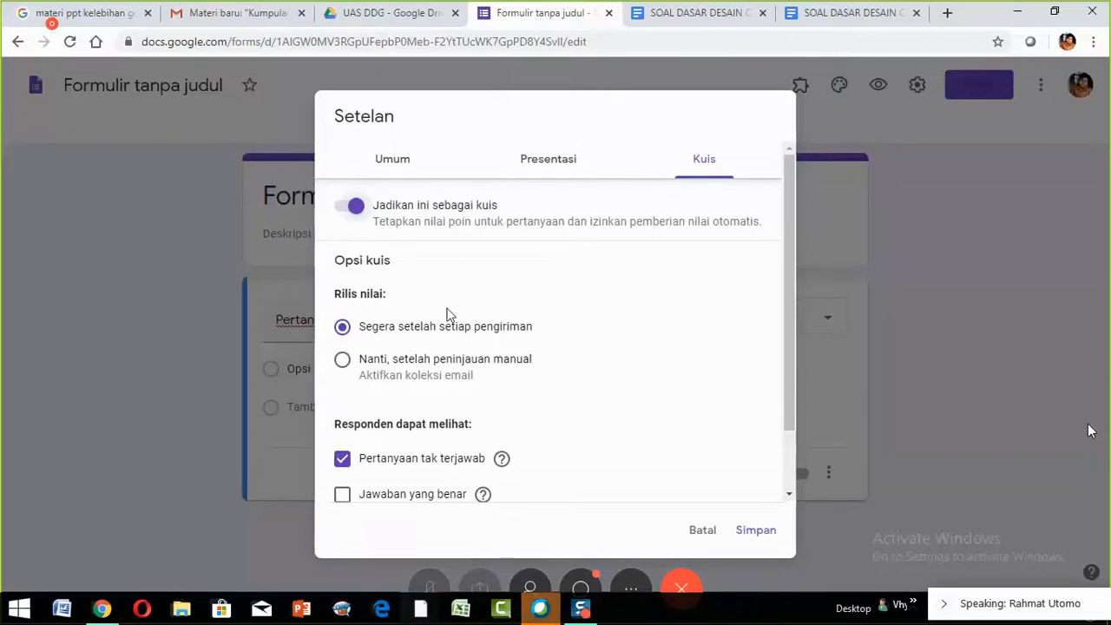
{"action": "scroll", "coordinate": [516, 317], "scroll_direction": "down", "scroll_amount": 1}
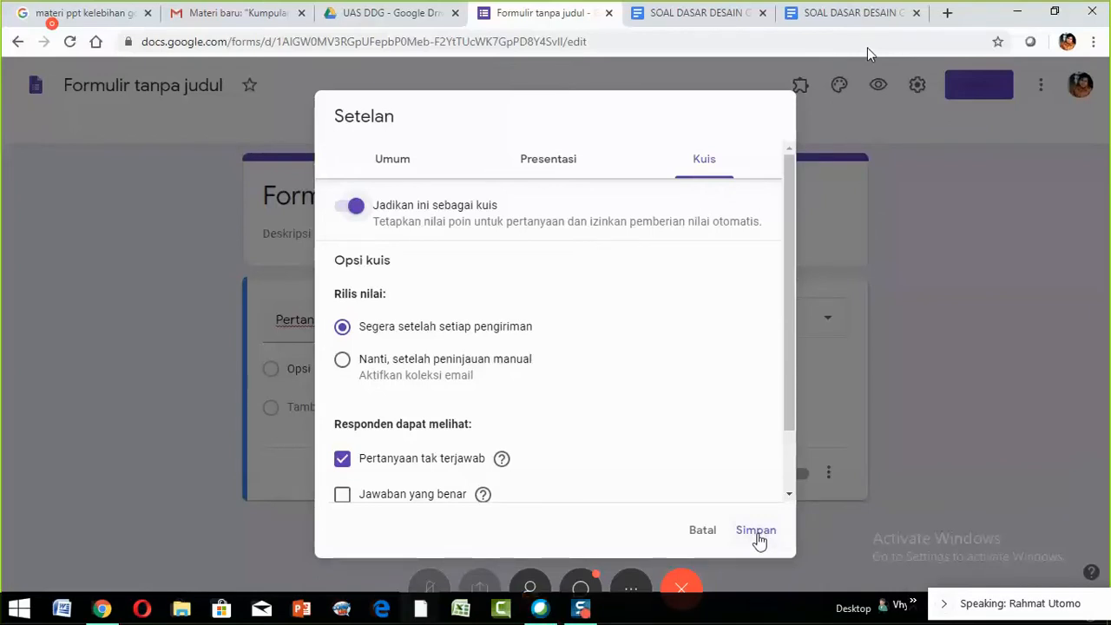
- Save the quiz settings and title the form 'SOAL UJI COBA ONLINE'
{"action": "left_click", "coordinate": [756, 531]}
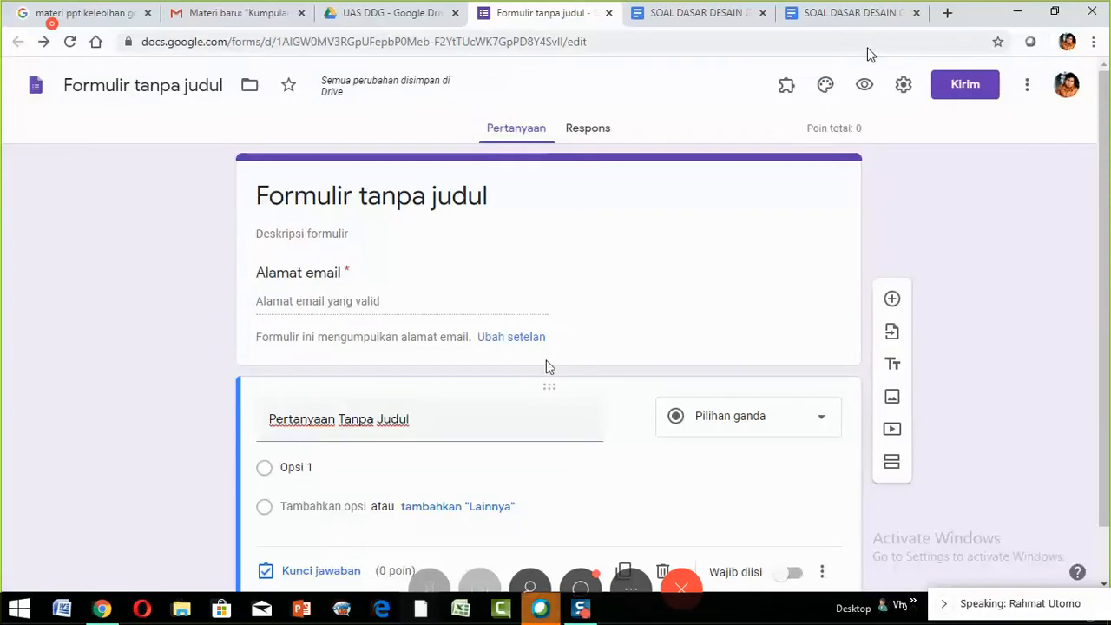
{"action": "left_click", "coordinate": [298, 199]}
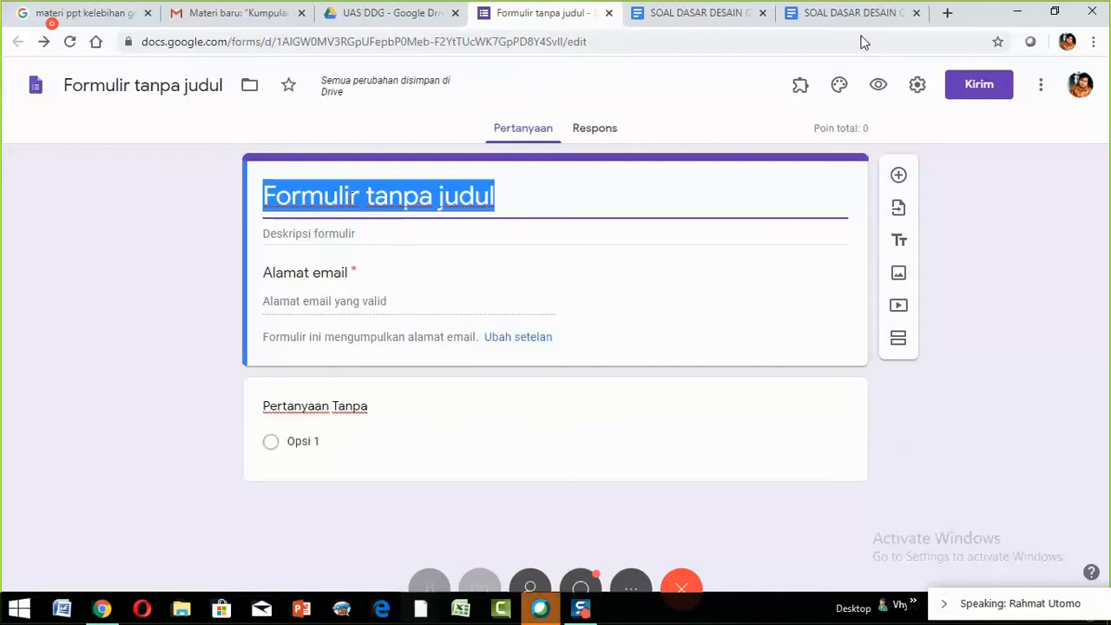
{"action": "type", "text": "SOAL U"}
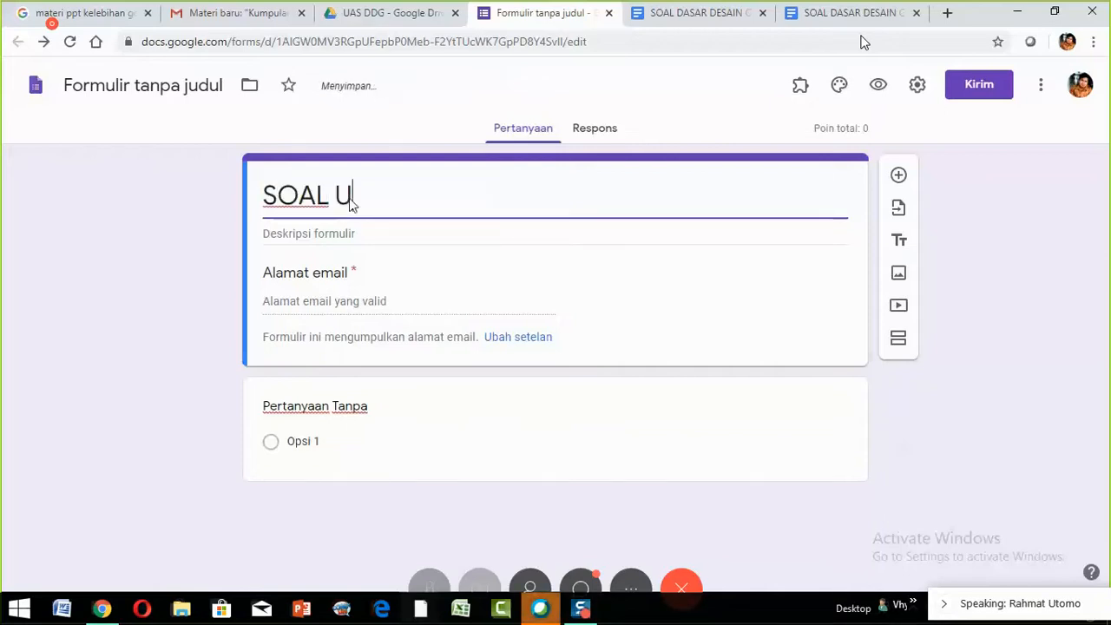
{"action": "type", "text": "JI"}
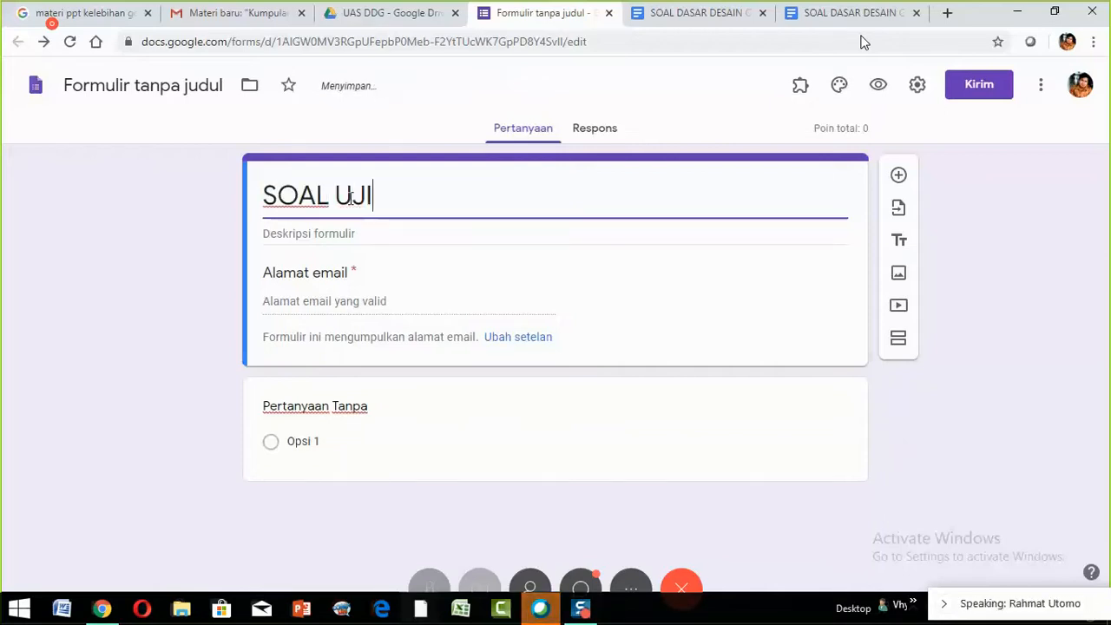
{"action": "type", "text": " COBA"}
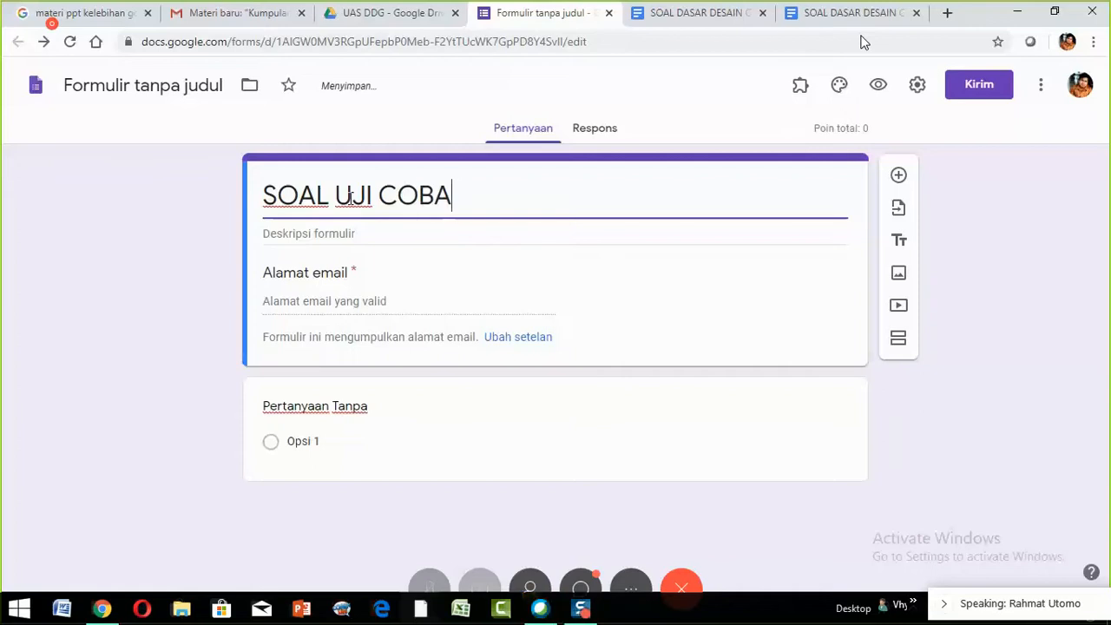
{"action": "type", "text": " ONLIN"}
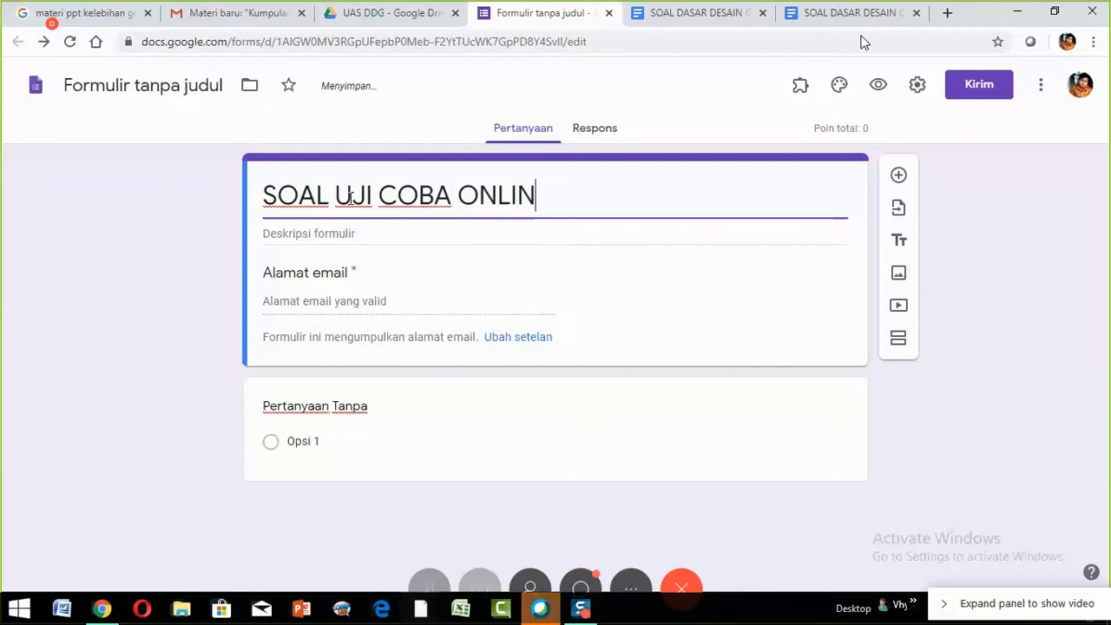
{"action": "type", "text": "E"}
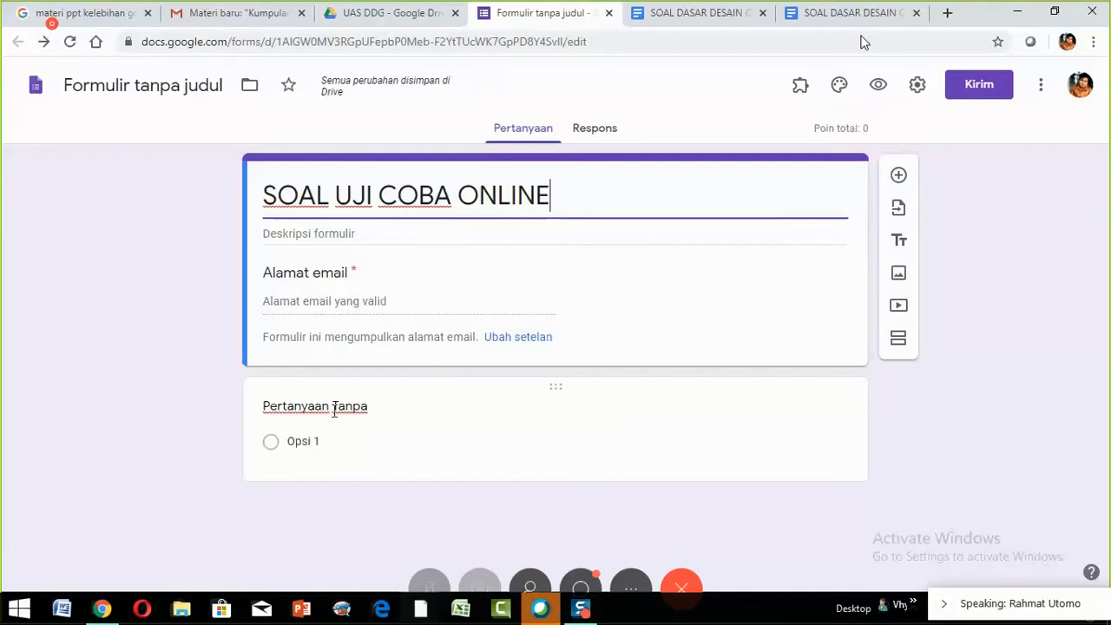
- Title the first question NAMA and show its question-type list
{"action": "left_click", "coordinate": [334, 412]}
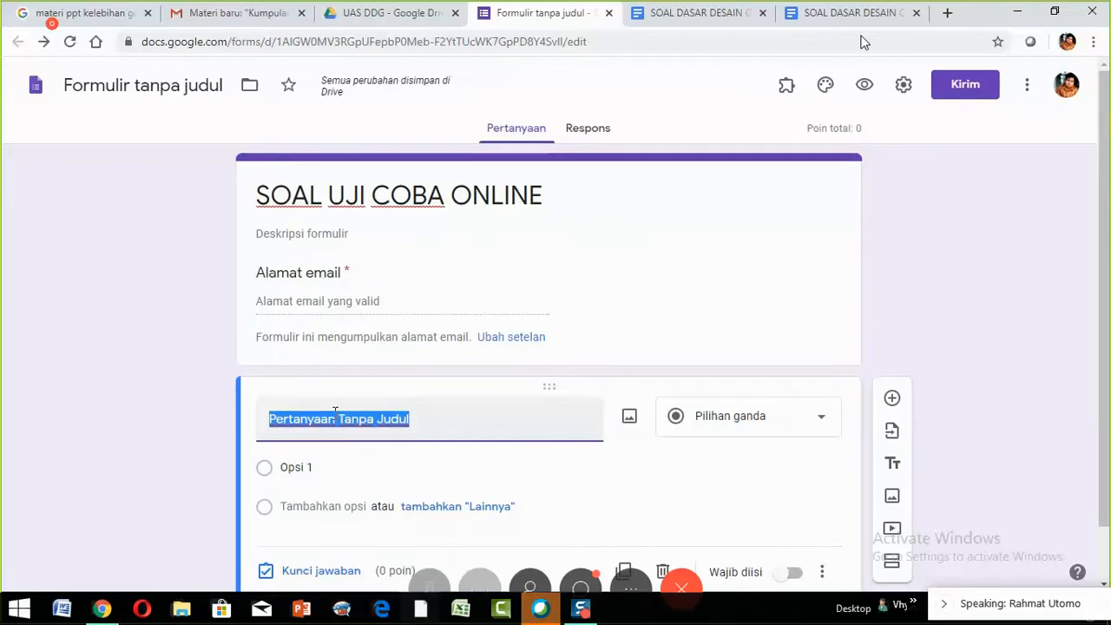
{"action": "type", "text": "NAMA"}
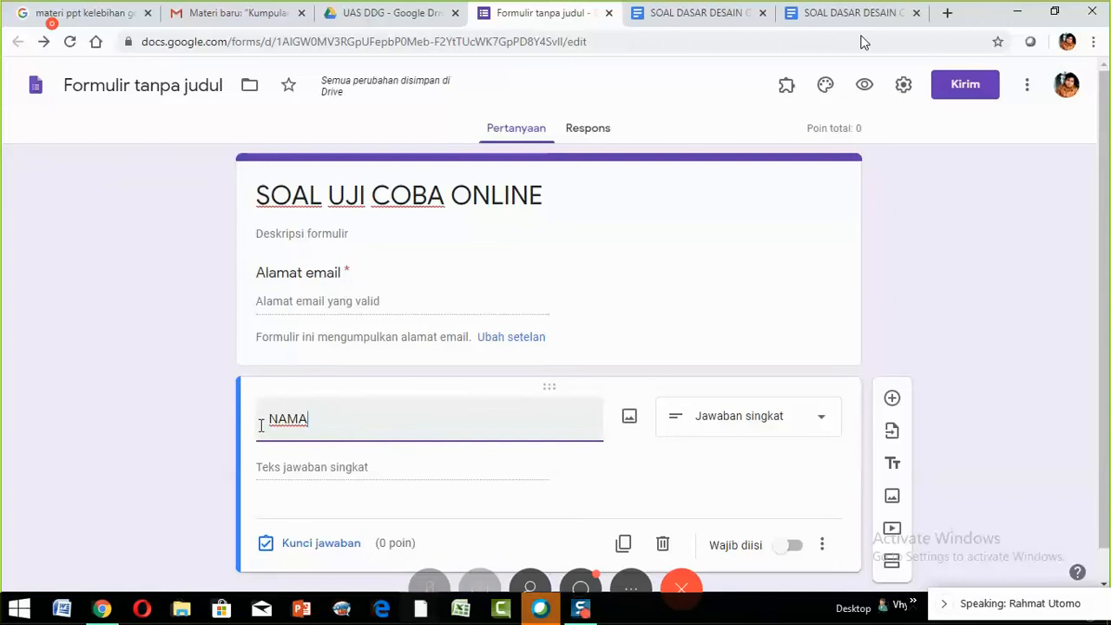
{"action": "left_click", "coordinate": [759, 434]}
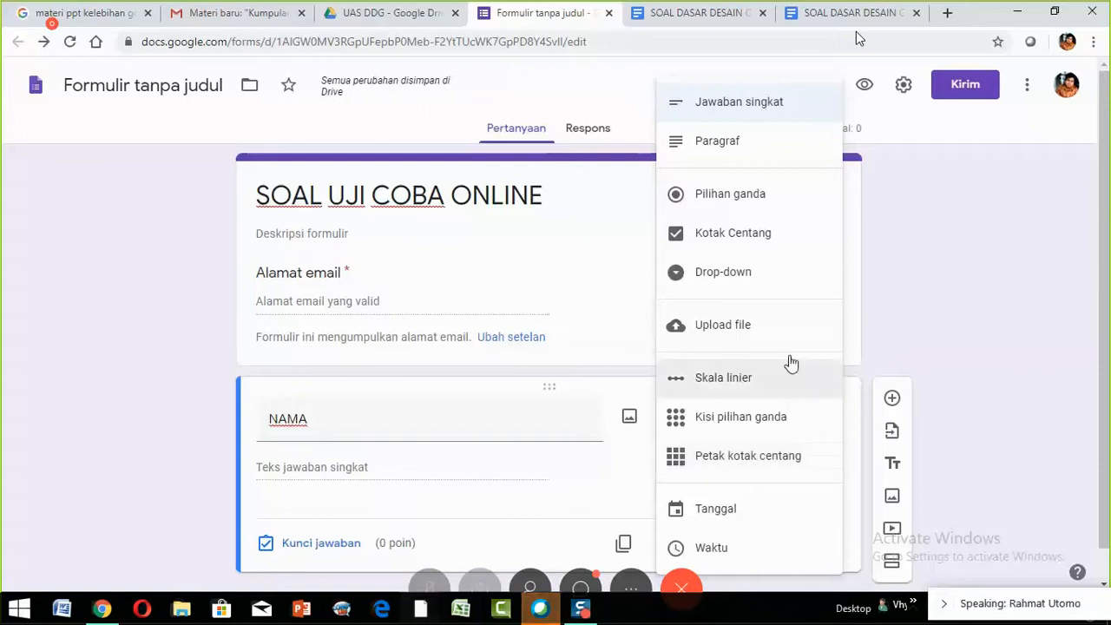
- Set NAMA to Jawaban singkat and switch on Wajib diisi
{"action": "left_click", "coordinate": [752, 115]}
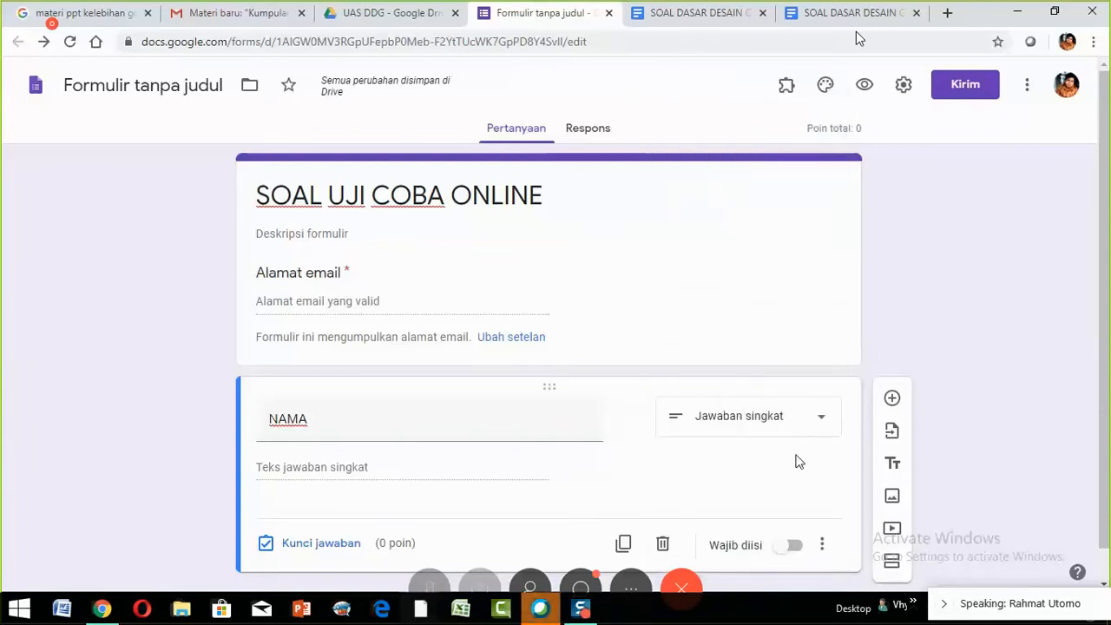
{"action": "scroll", "coordinate": [794, 457], "scroll_direction": "down", "scroll_amount": 1}
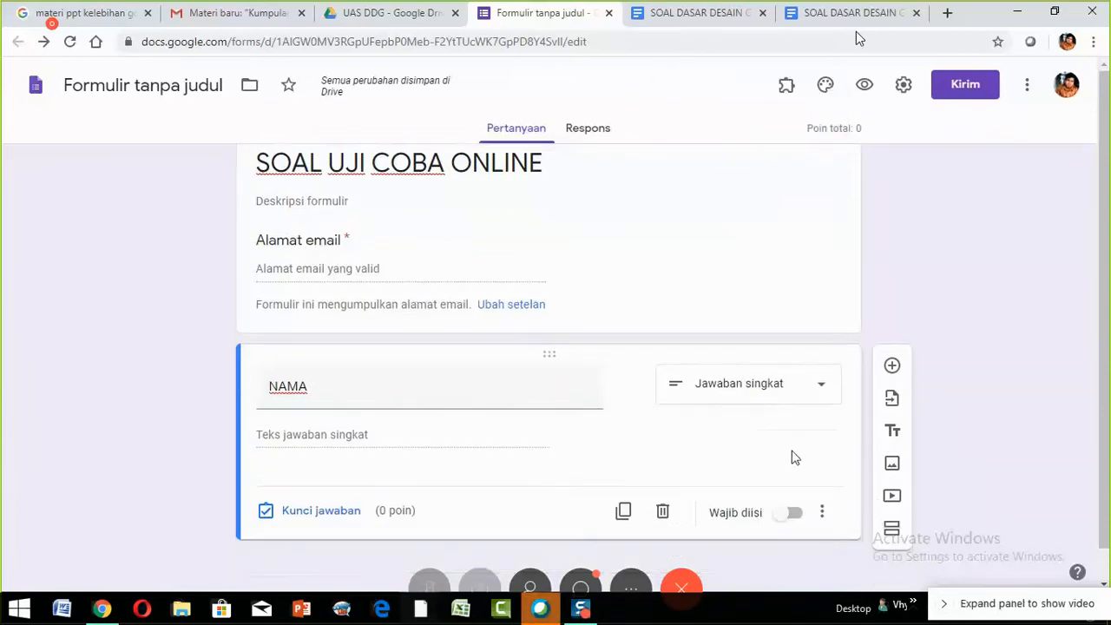
{"action": "left_click", "coordinate": [799, 519]}
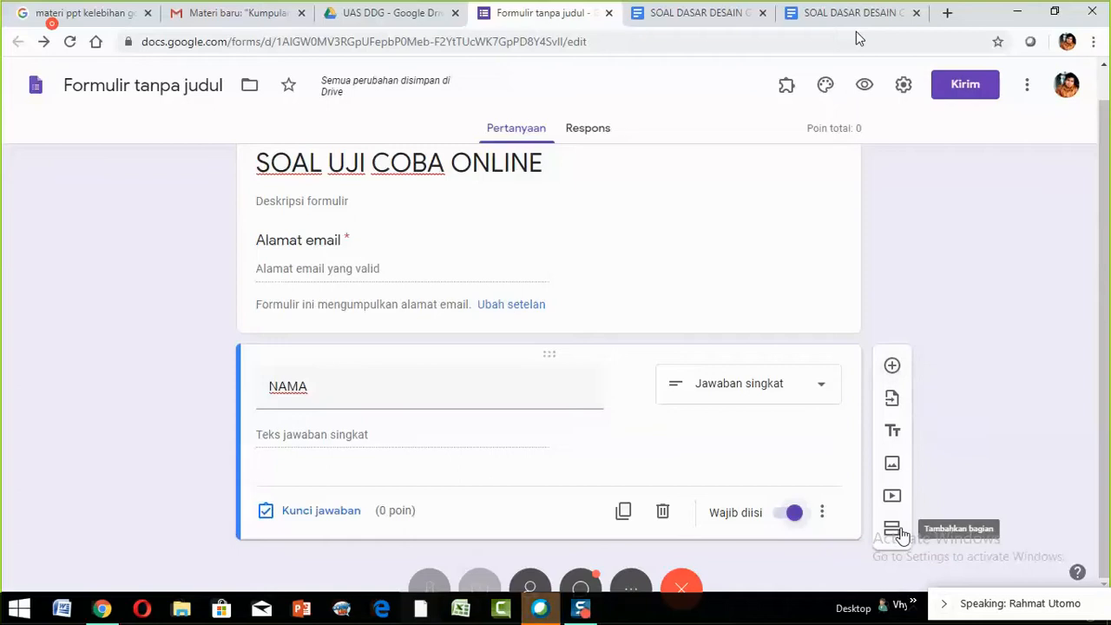
- Add 'NO. PESERTA' as a required Jawaban singkat question, removing its number-only validation
{"action": "left_click", "coordinate": [892, 368]}
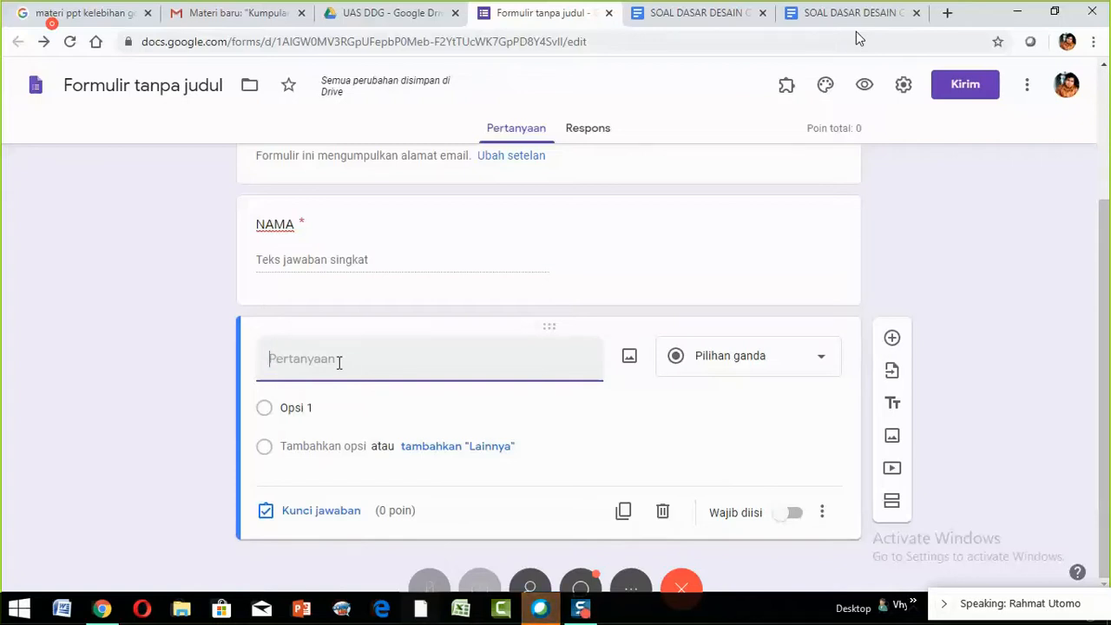
{"action": "type", "text": "NO"}
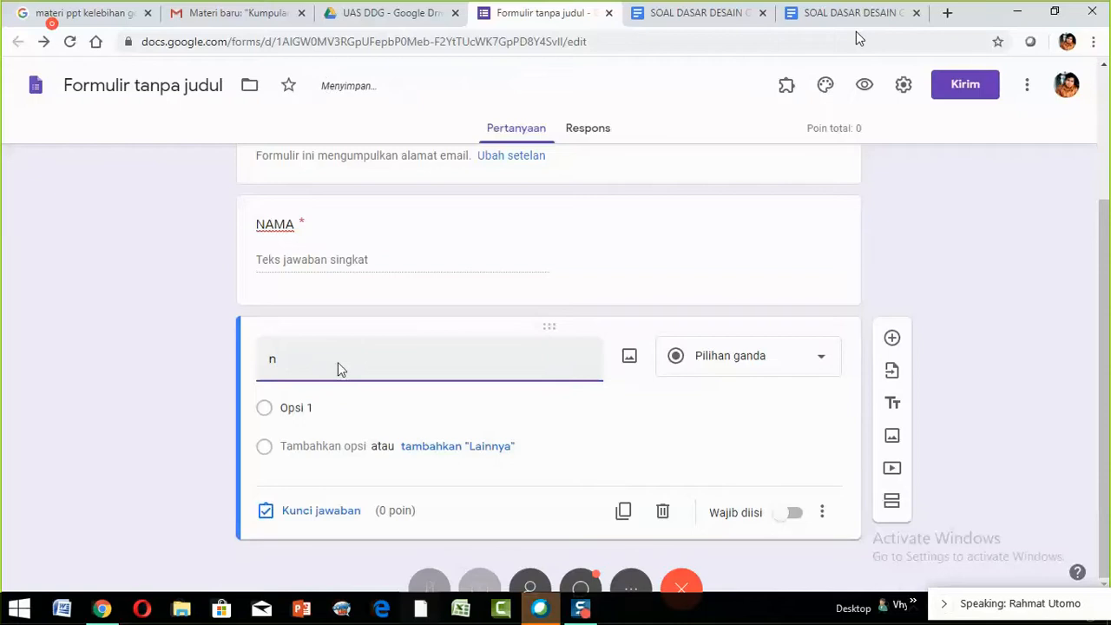
{"action": "type", "text": "."}
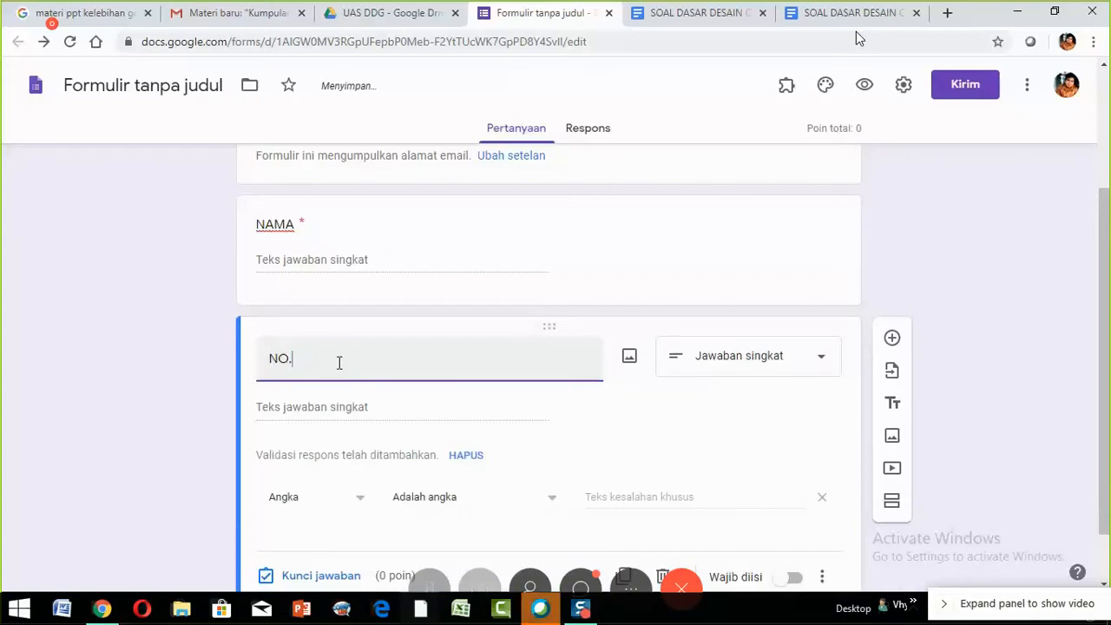
{"action": "type", "text": " PESERT"}
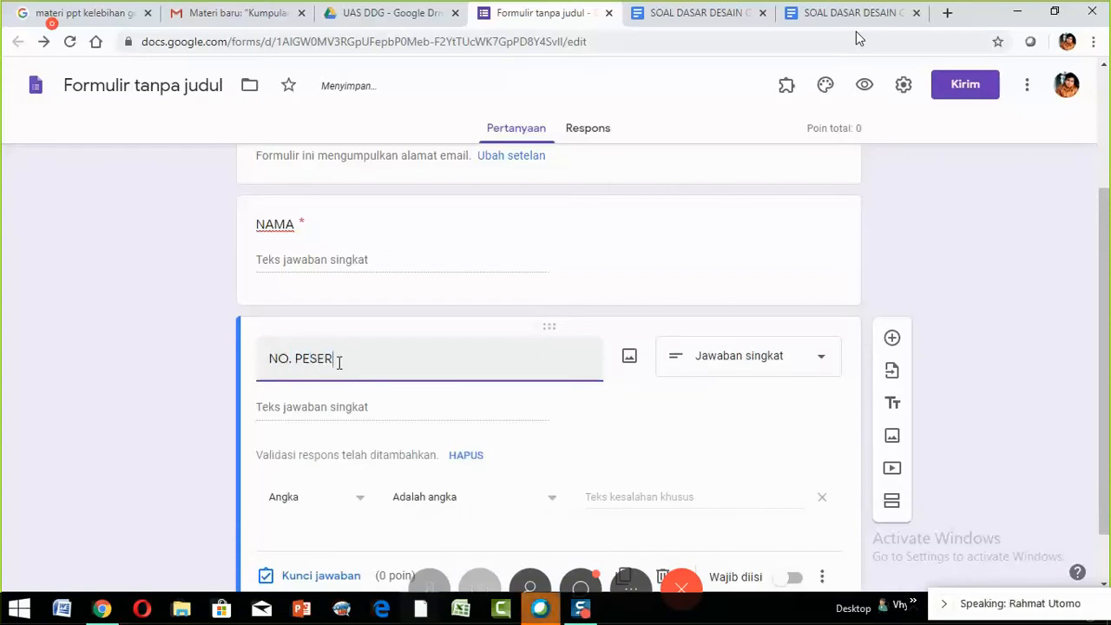
{"action": "type", "text": "A"}
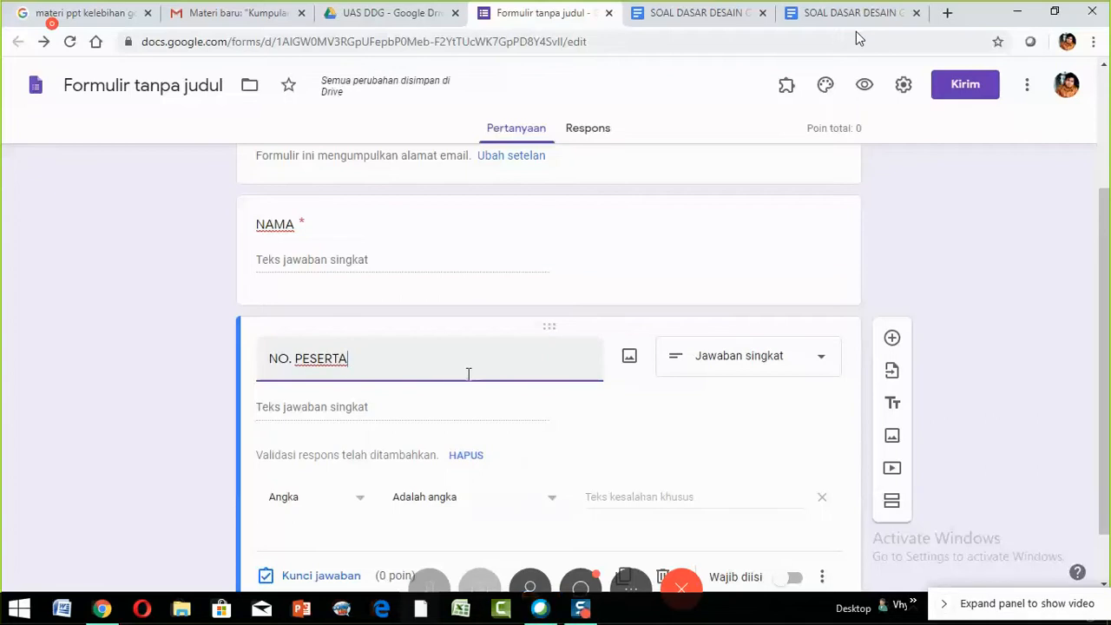
{"action": "scroll", "coordinate": [467, 374], "scroll_direction": "down", "scroll_amount": 1}
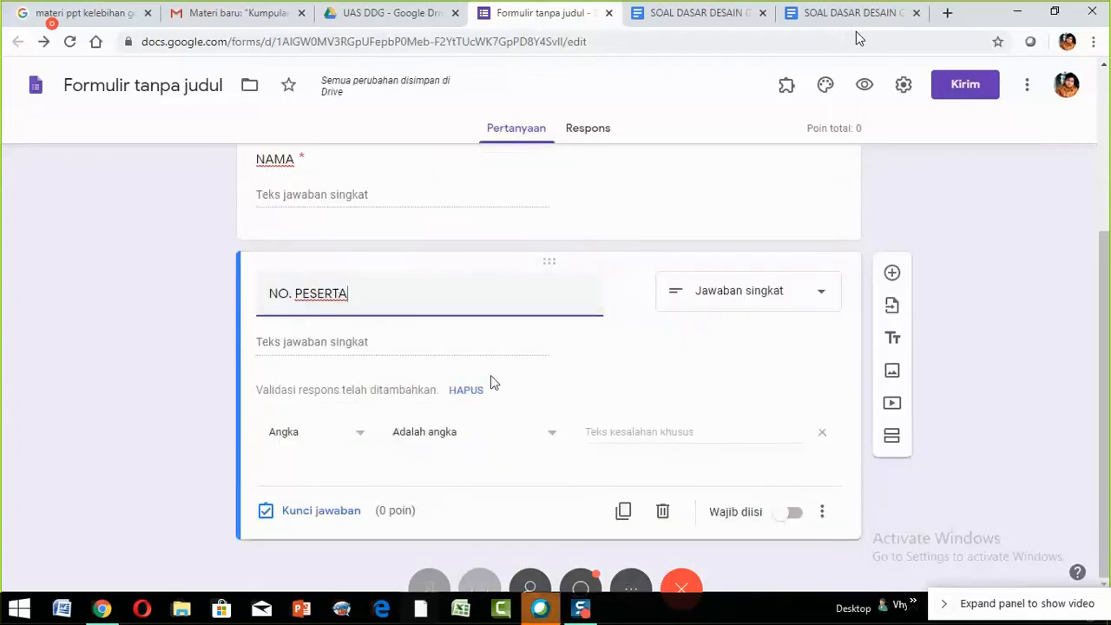
{"action": "left_click", "coordinate": [802, 302]}
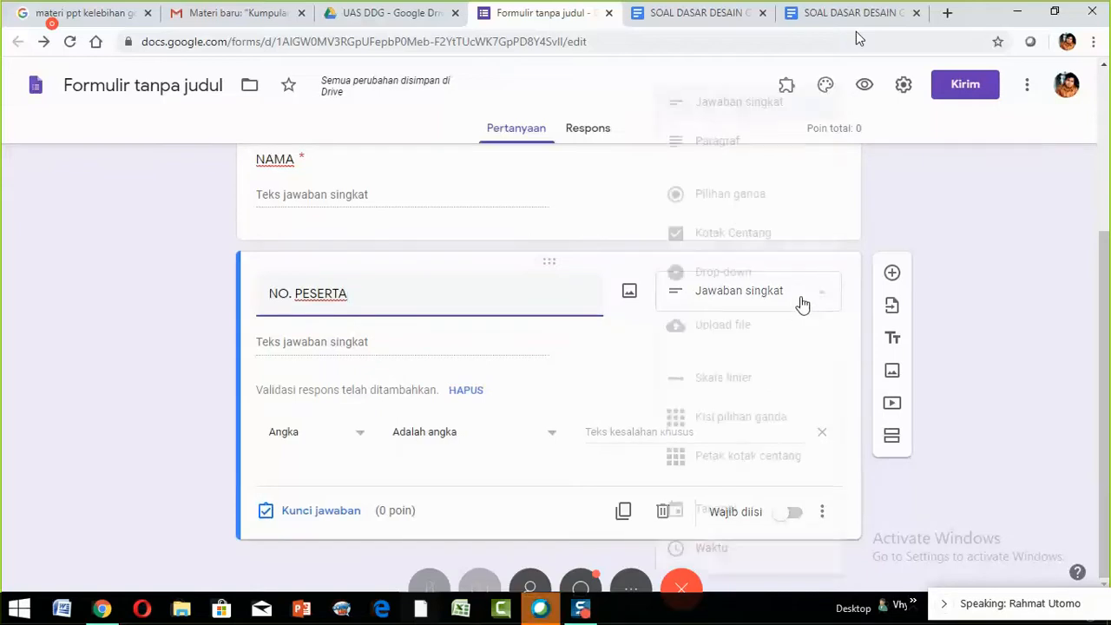
{"action": "left_click", "coordinate": [737, 106]}
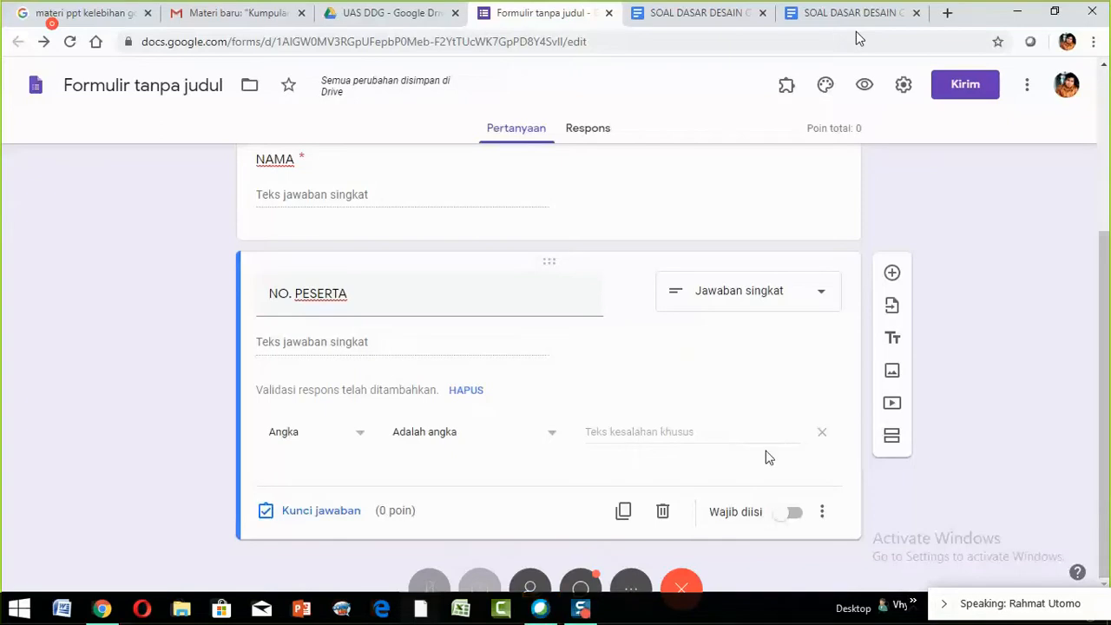
{"action": "left_click", "coordinate": [467, 391]}
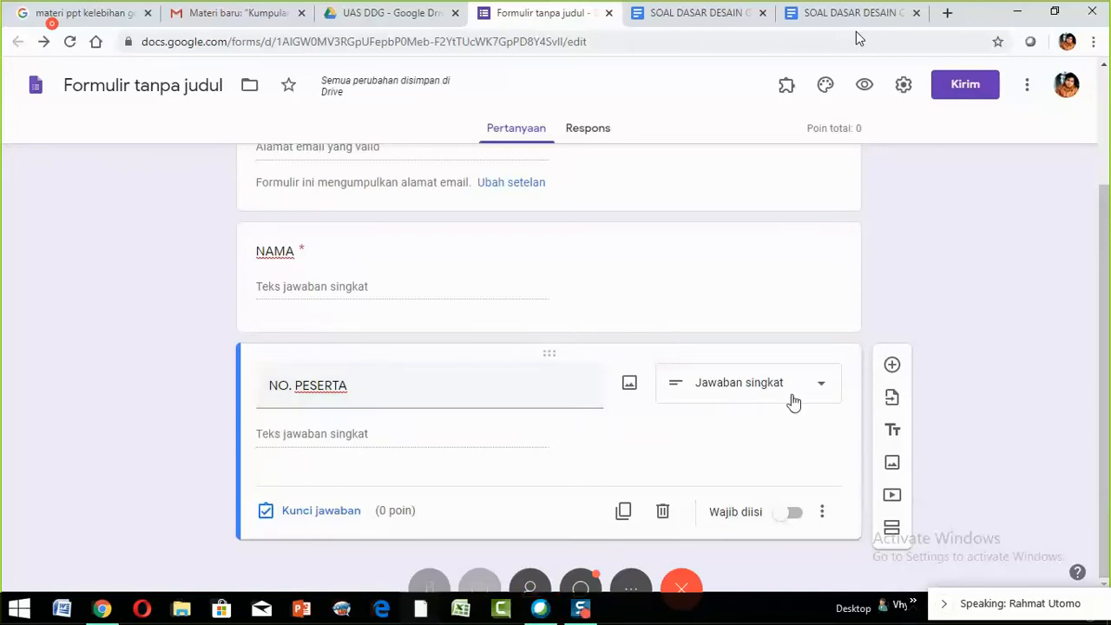
{"action": "left_click", "coordinate": [795, 515]}
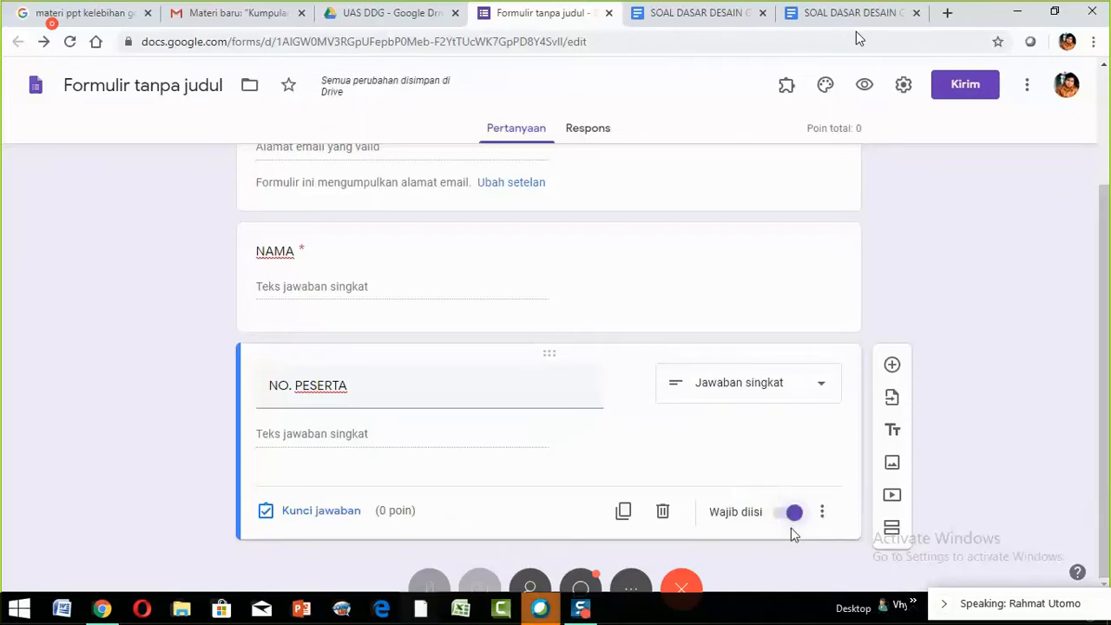
- Add a third question titled KELAS as Pilihan ganda
{"action": "left_click", "coordinate": [892, 365]}
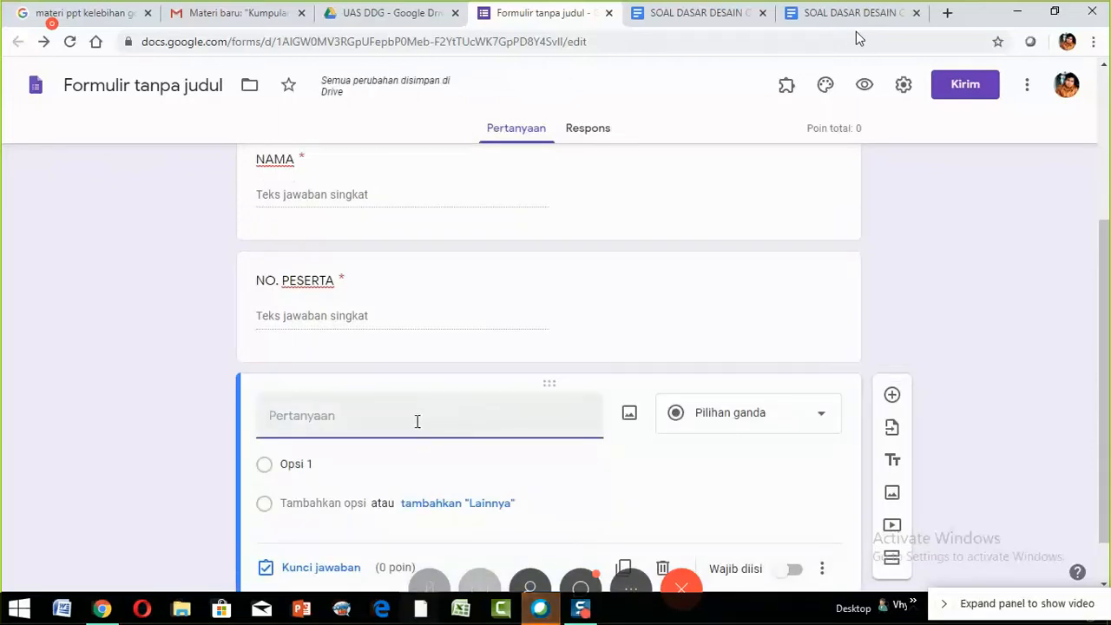
{"action": "type", "text": "KELAS"}
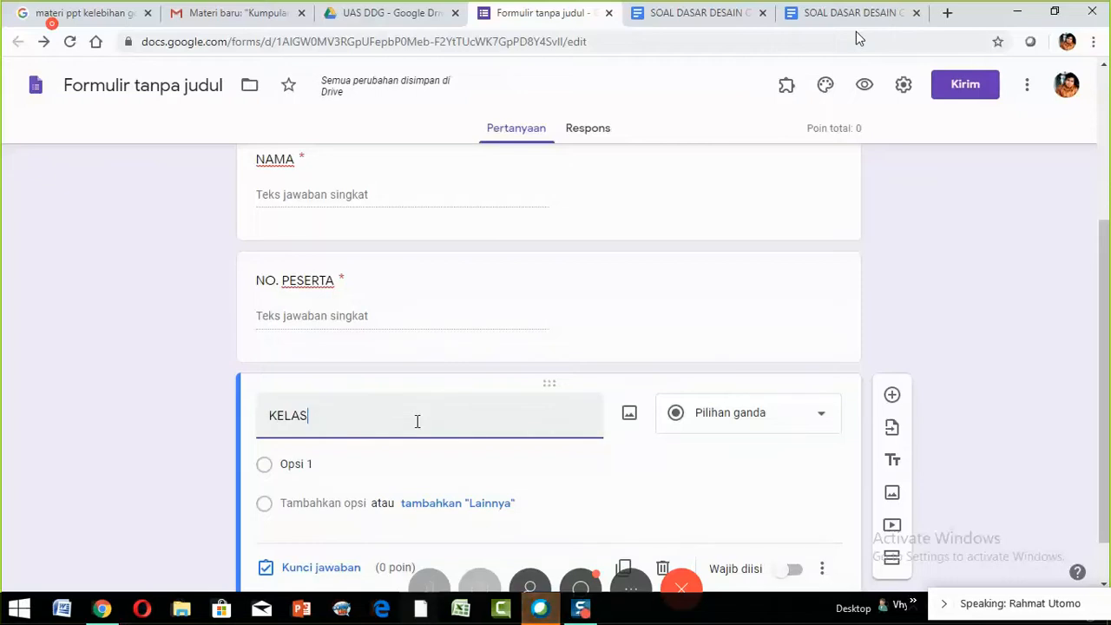
{"action": "scroll", "coordinate": [1026, 330], "scroll_direction": "down", "scroll_amount": 1}
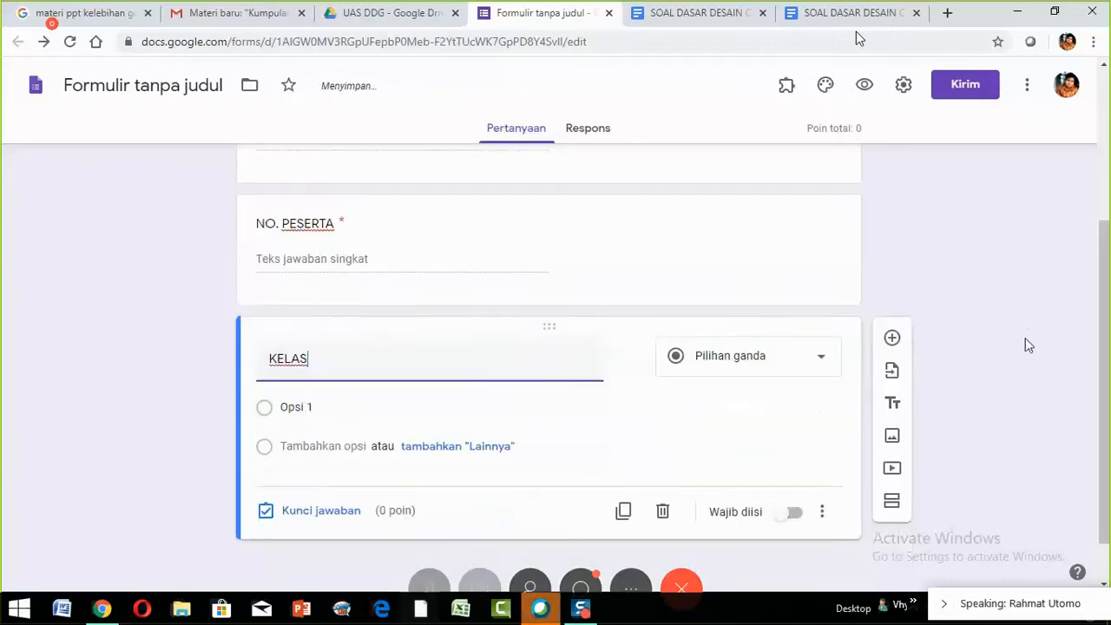
{"action": "left_click", "coordinate": [729, 371]}
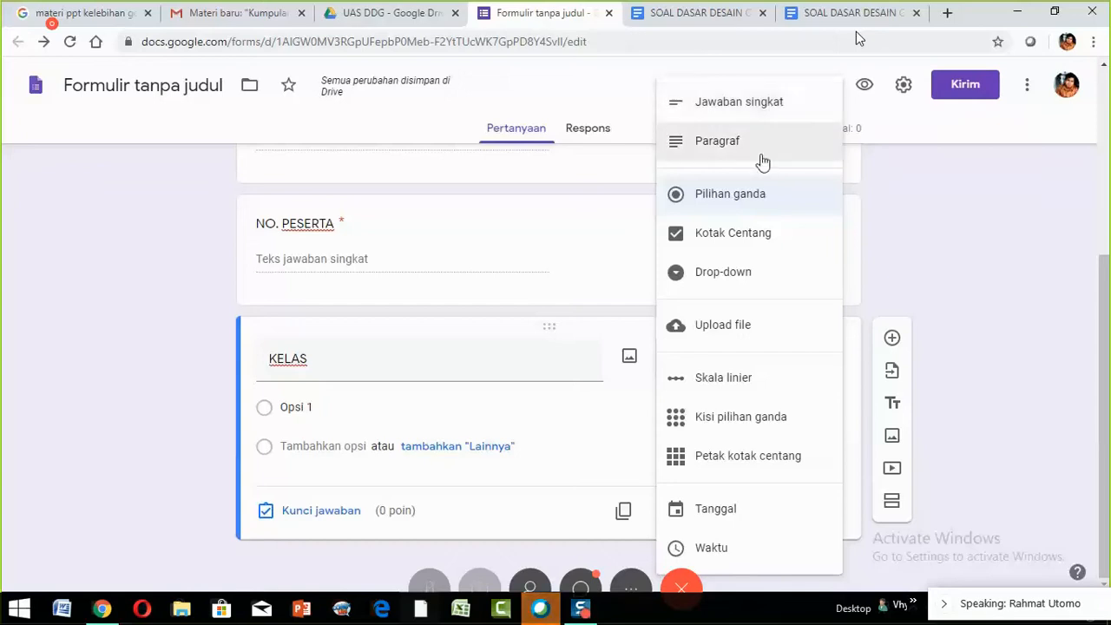
{"action": "left_click", "coordinate": [738, 201]}
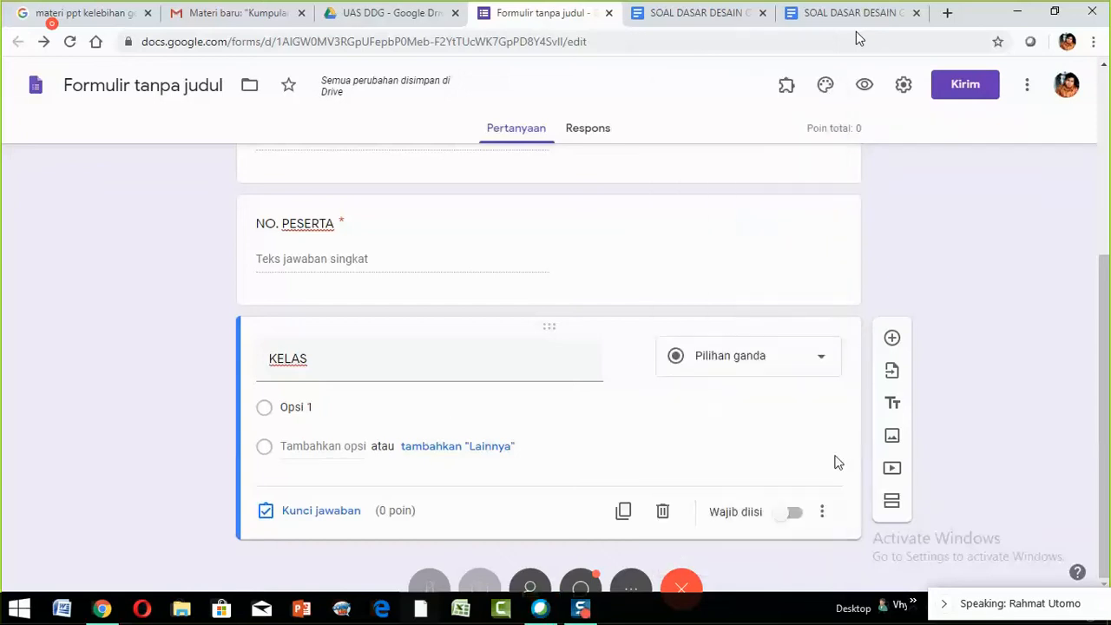
- Give KELAS the options X A, X B and X C and mark it Wajib diisi
{"action": "left_click", "coordinate": [333, 407]}
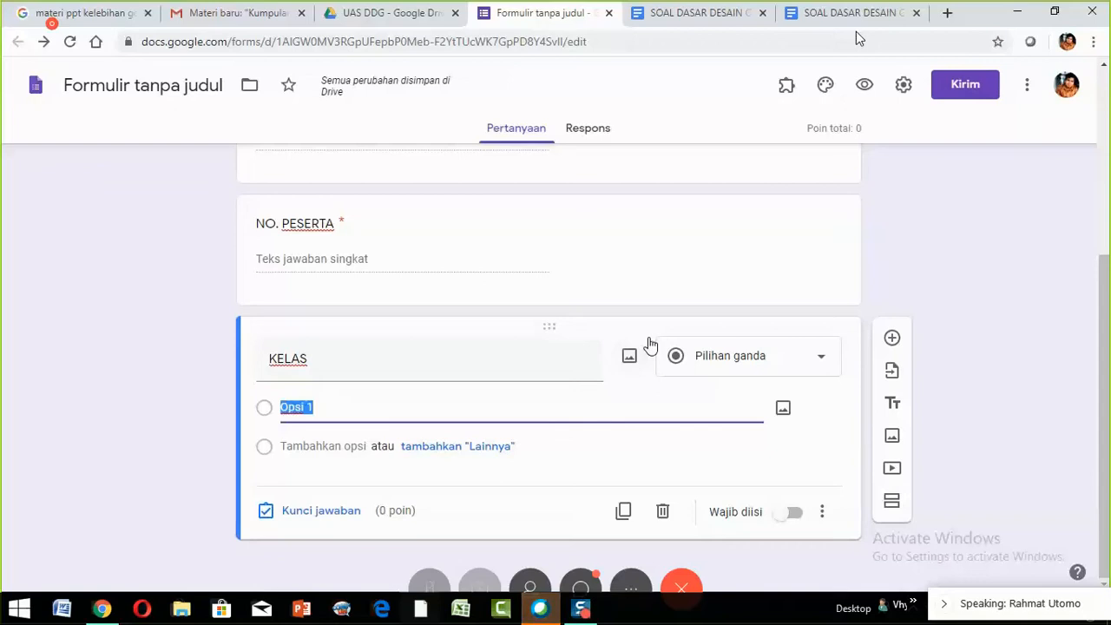
{"action": "type", "text": "X A"}
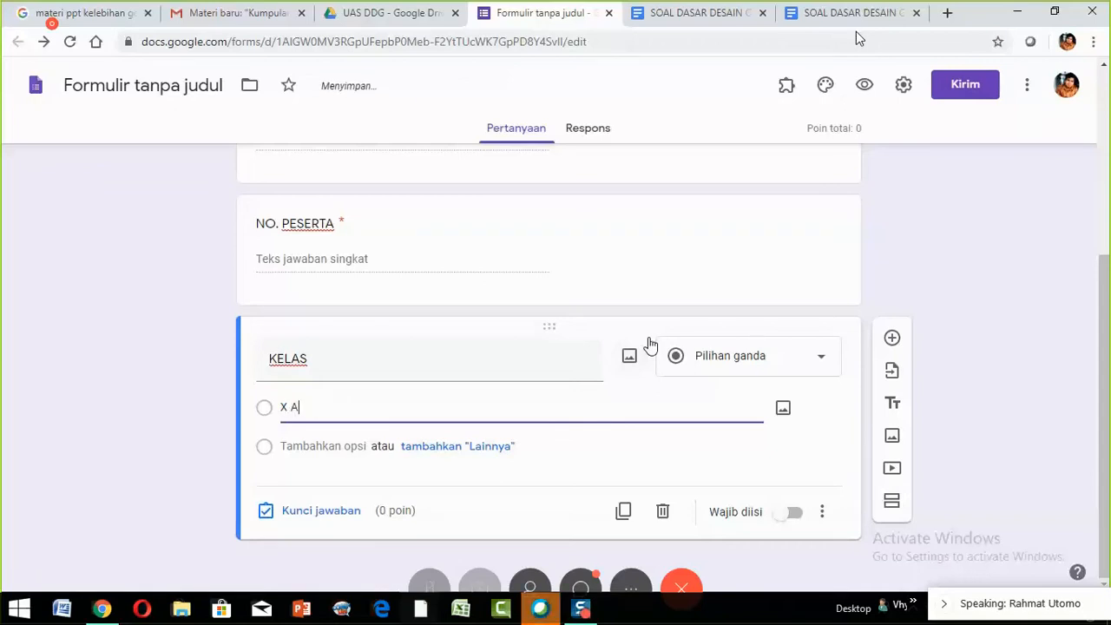
{"action": "key", "text": "Return"}
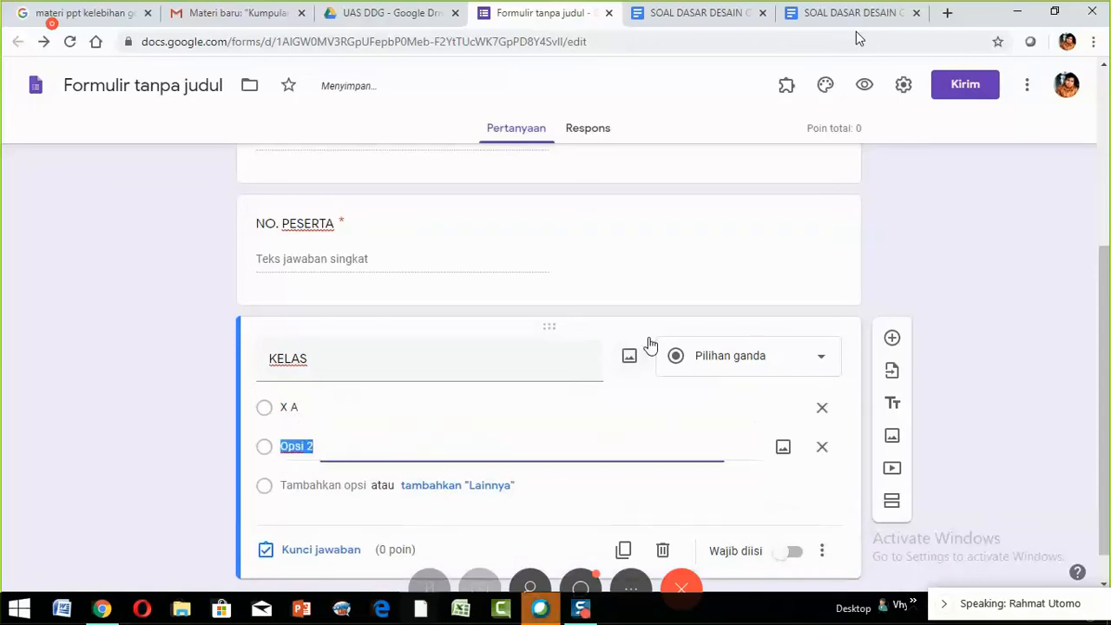
{"action": "type", "text": "X B"}
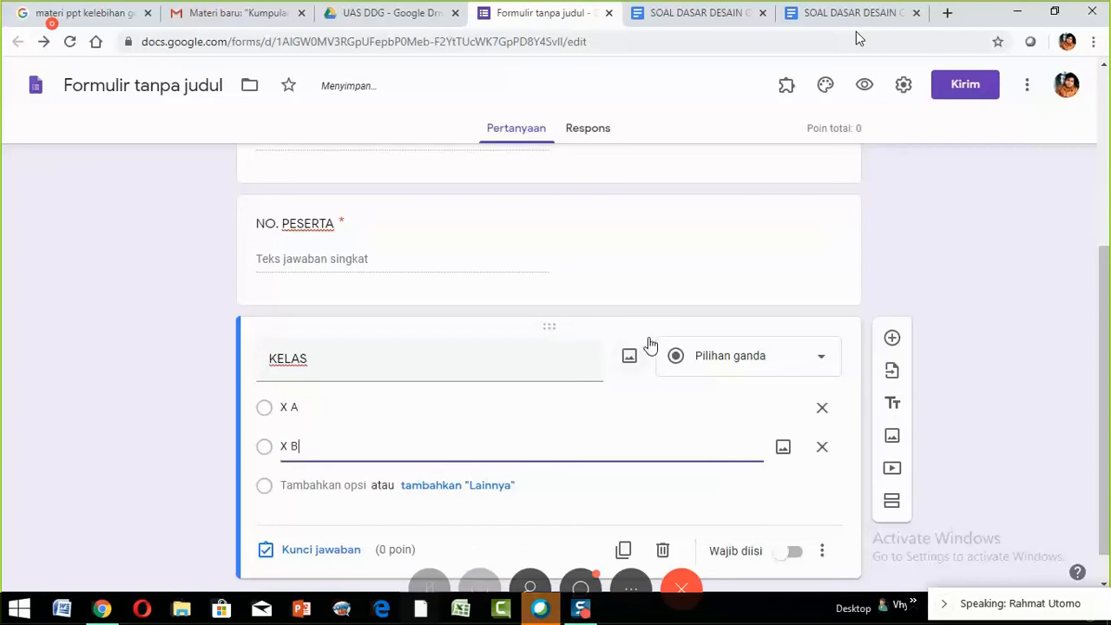
{"action": "key", "text": "Return"}
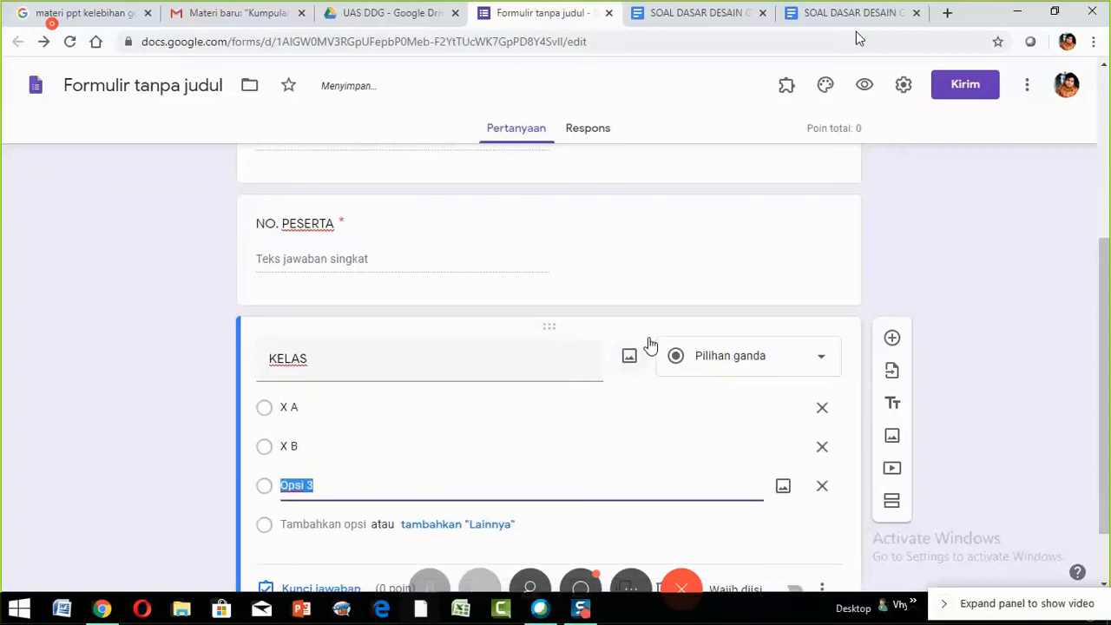
{"action": "type", "text": "X C"}
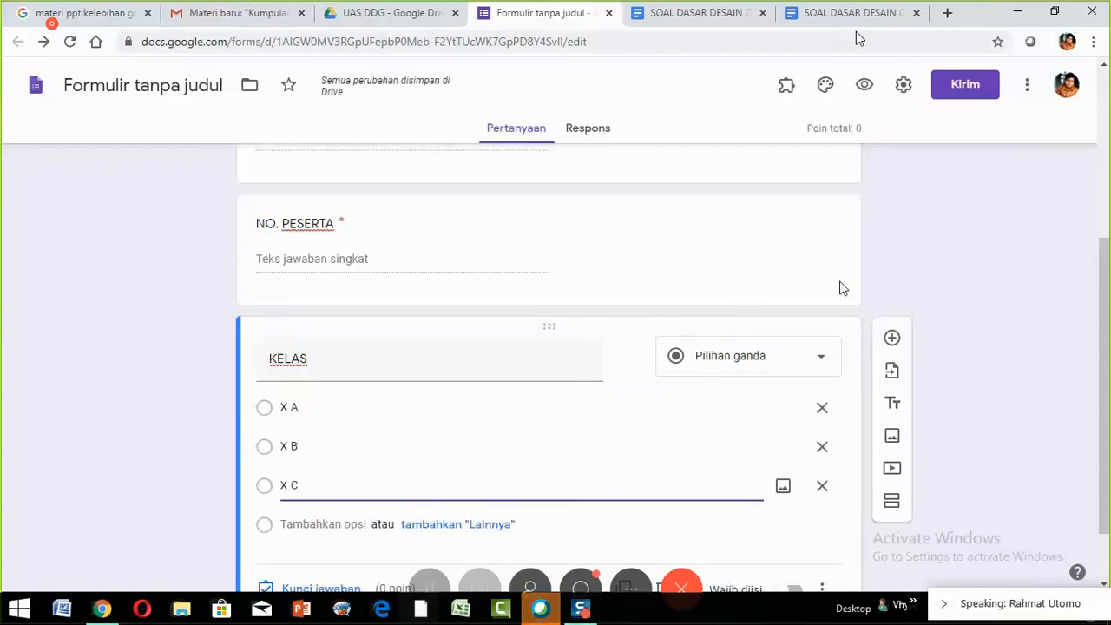
{"action": "scroll", "coordinate": [1012, 283], "scroll_direction": "down", "scroll_amount": 1}
{"action": "scroll", "coordinate": [1012, 281], "scroll_direction": "down", "scroll_amount": 1}
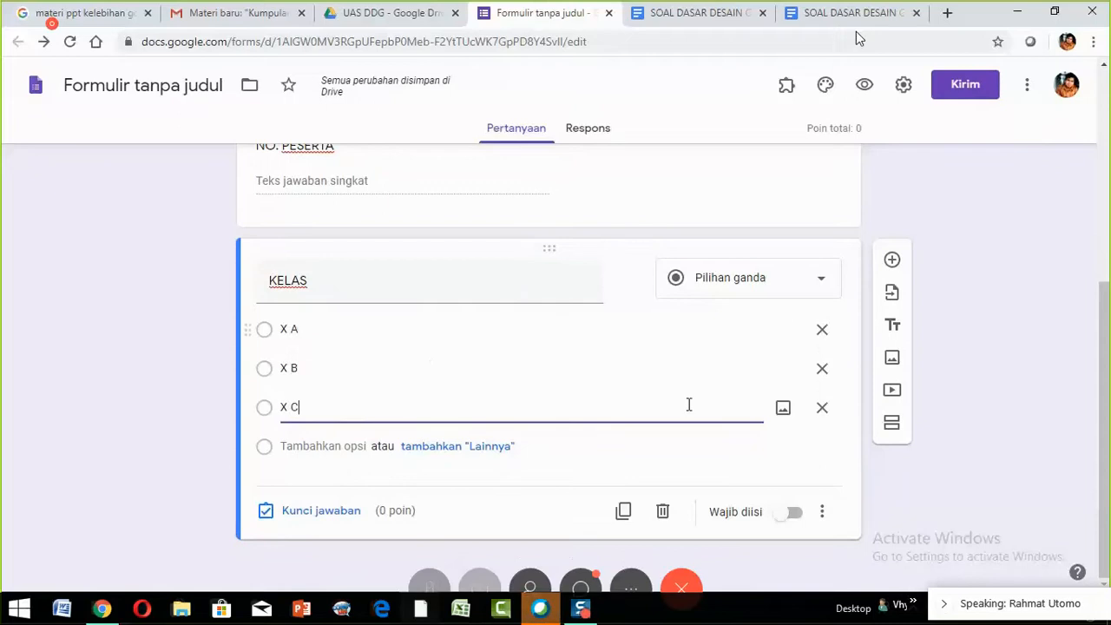
{"action": "left_click", "coordinate": [796, 514]}
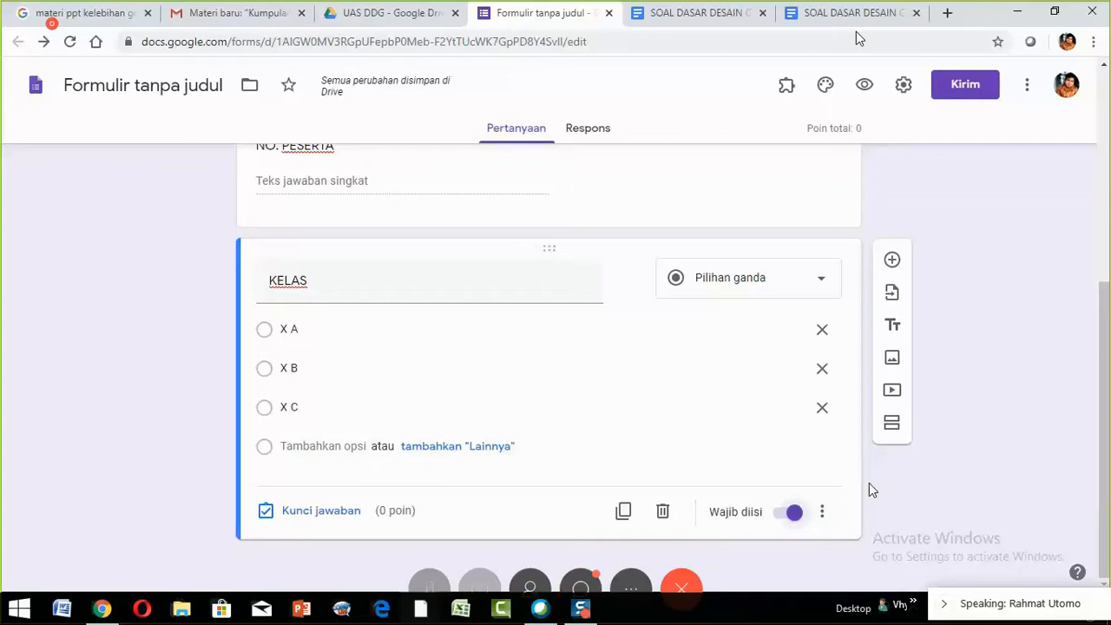
- Add a short-answer question titled 'TOKEN' below KELAS, with number-based response validation enabled
{"action": "left_click", "coordinate": [891, 261]}
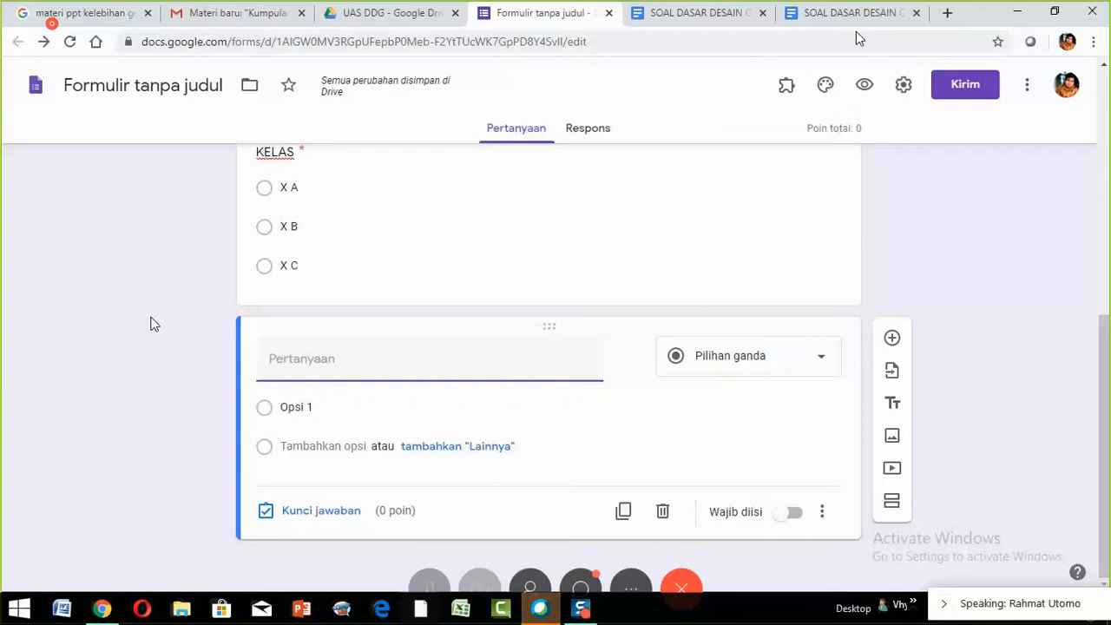
{"action": "type", "text": "TOKEN"}
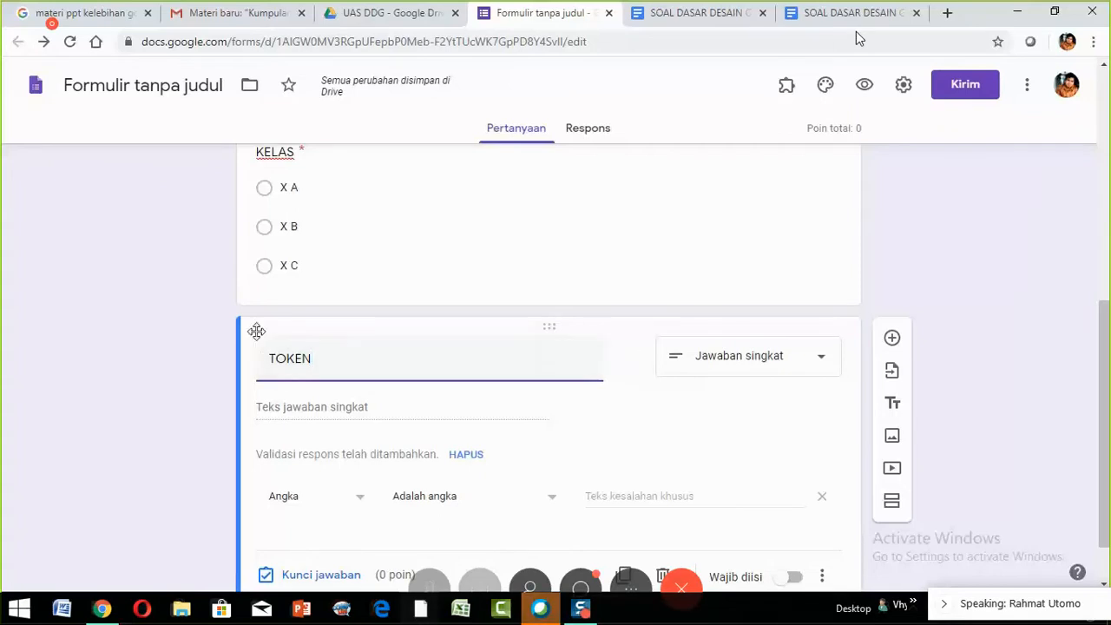
{"action": "scroll", "coordinate": [483, 359], "scroll_direction": "down", "scroll_amount": 1}
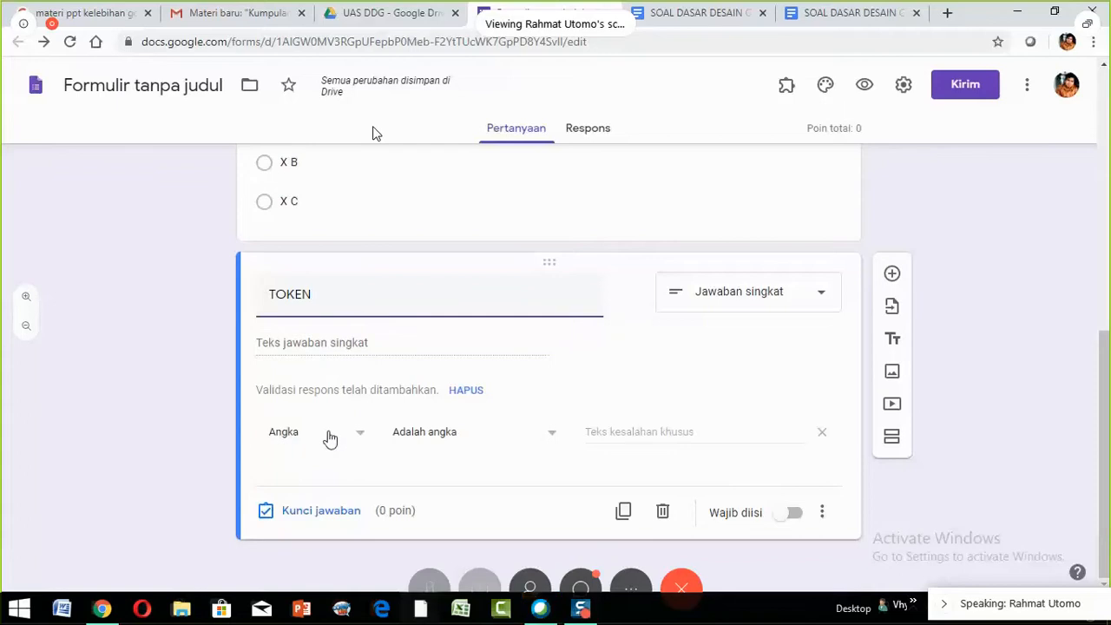
- Switch TOKEN's validation to Teks › Berisi so answers must contain 'ABC123'
{"action": "left_click", "coordinate": [349, 440]}
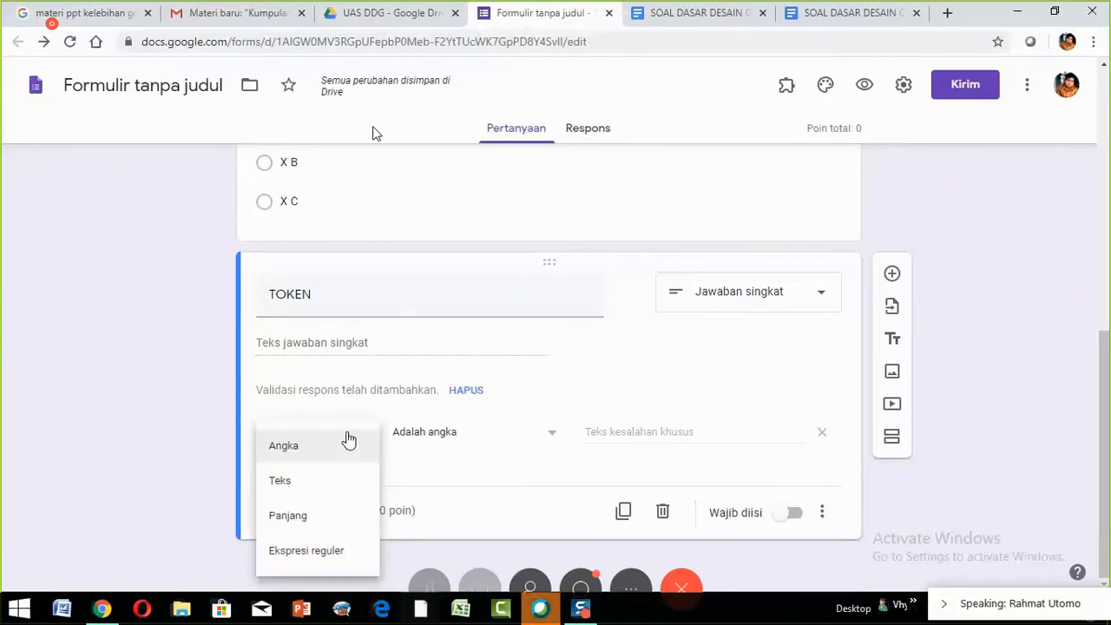
{"action": "left_click", "coordinate": [340, 489]}
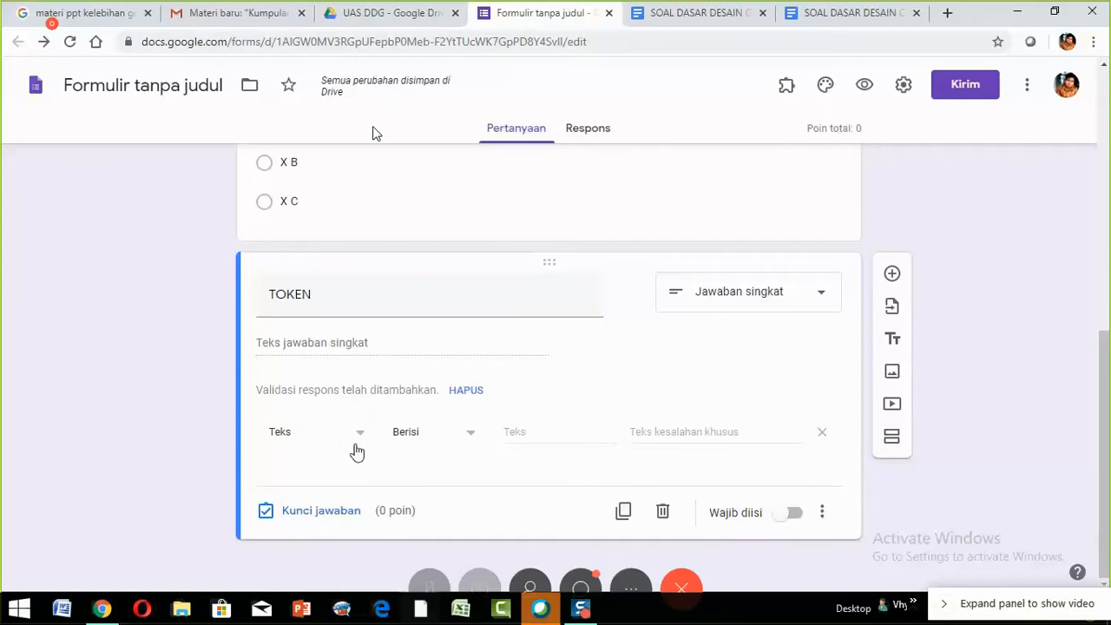
{"action": "left_click", "coordinate": [471, 437]}
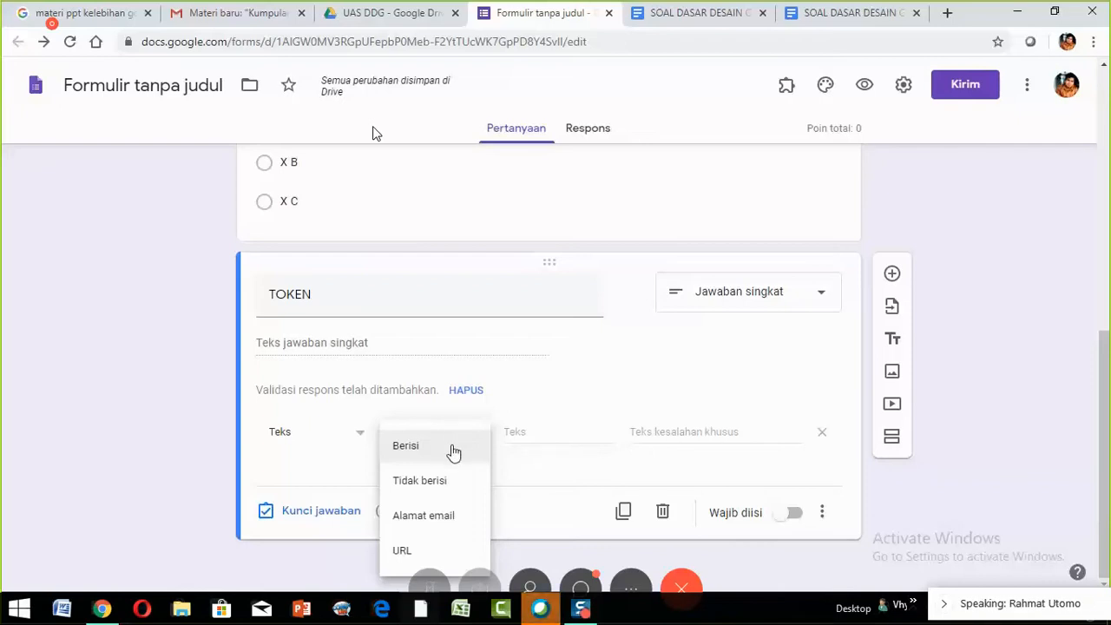
{"action": "left_click", "coordinate": [453, 447]}
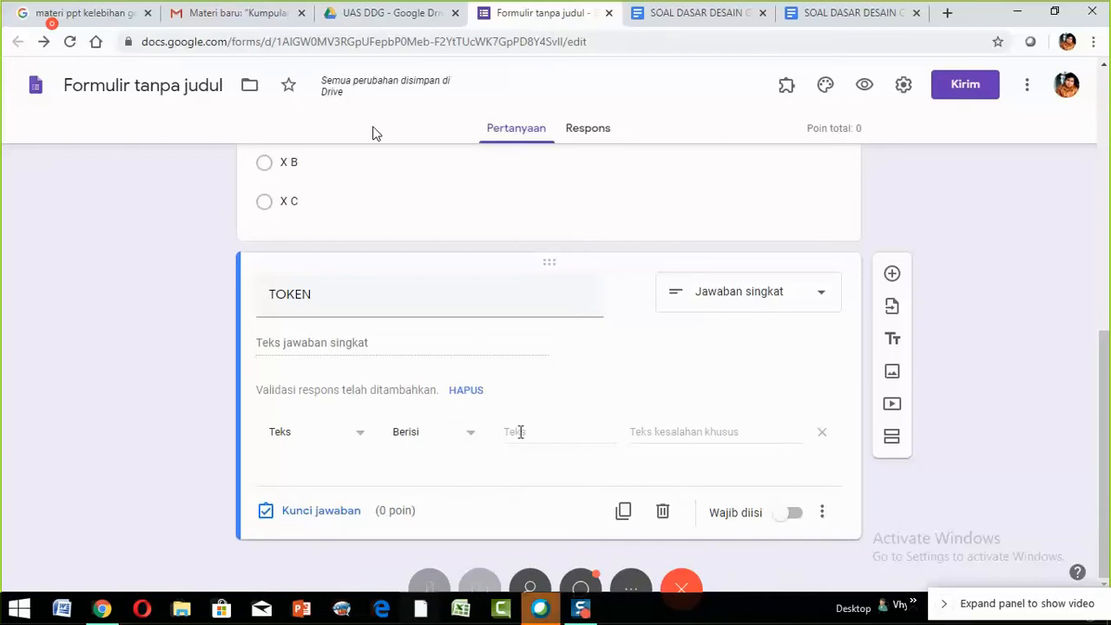
{"action": "left_click", "coordinate": [520, 432]}
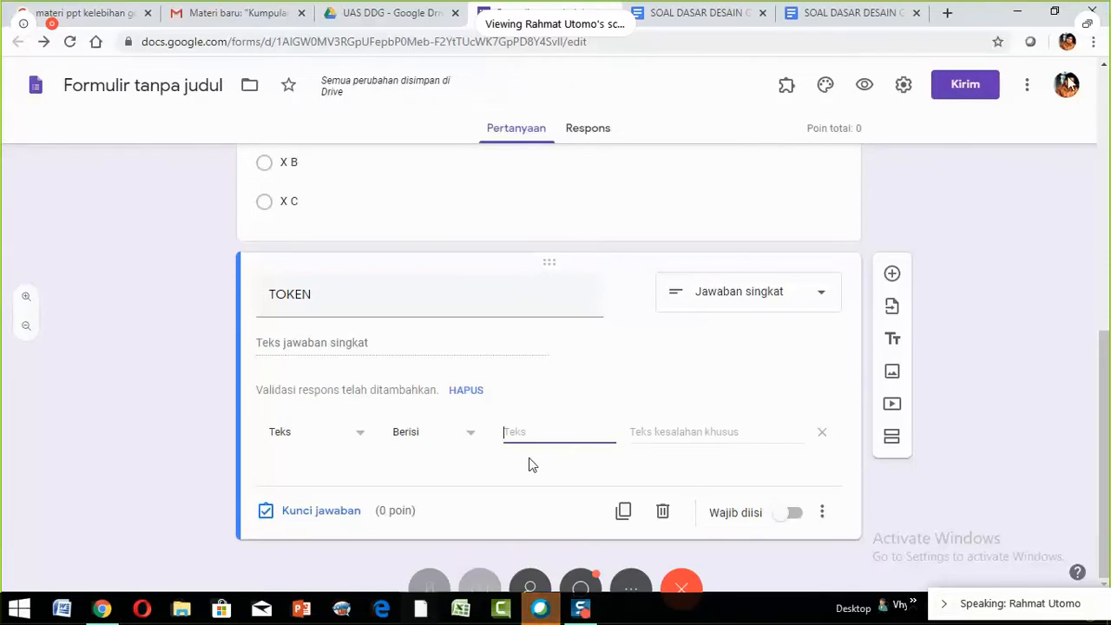
{"action": "type", "text": "as"}
{"action": "key", "text": "BackSpace"}
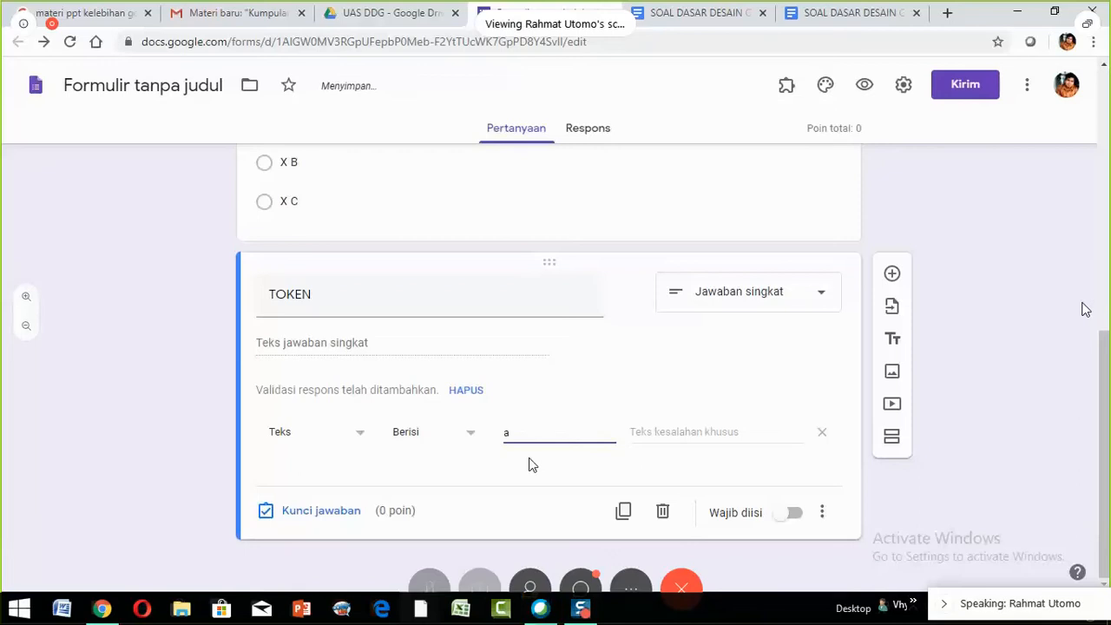
{"action": "key", "text": "BackSpace"}
{"action": "type", "text": "ABC"}
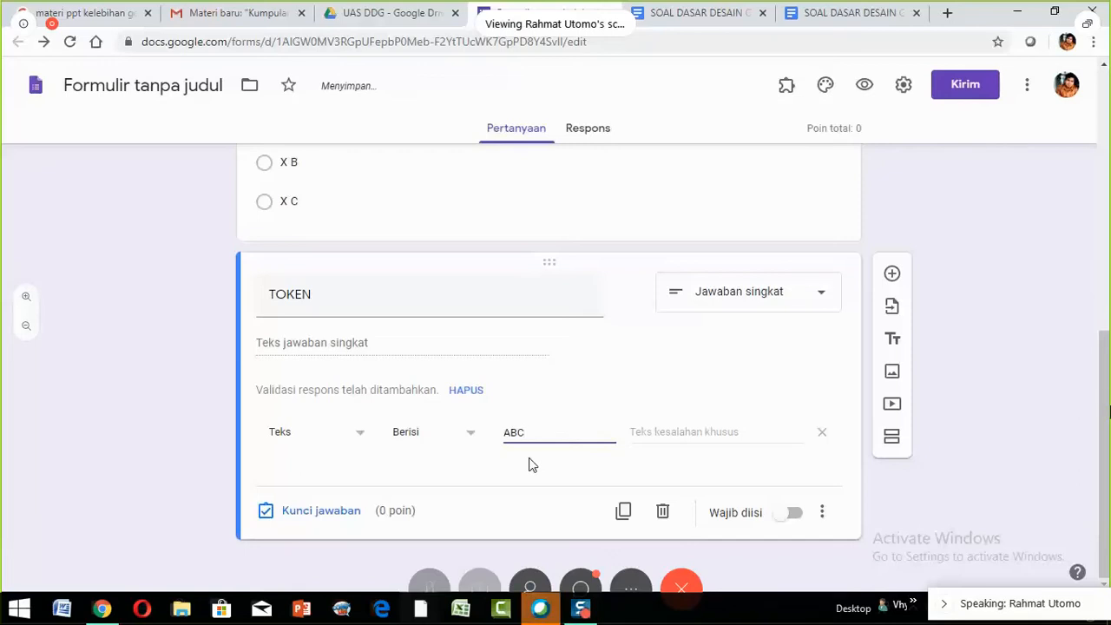
{"action": "type", "text": "123"}
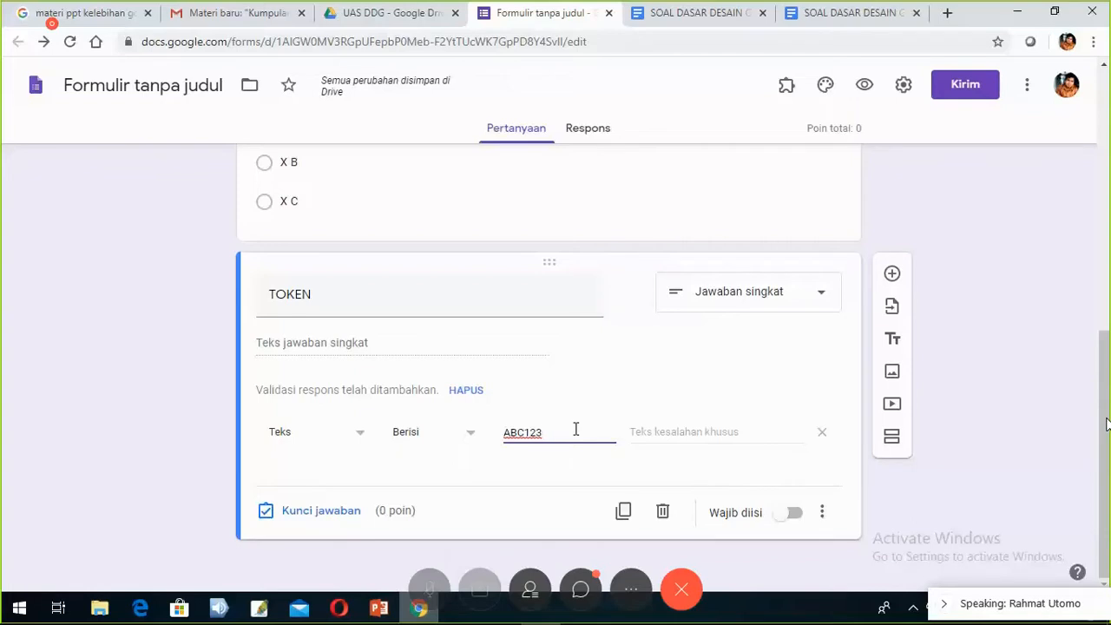
- Enter the custom error text 'Maaf Token Anda salah, Silahkan Coba Lagi.' for TOKEN validation
{"action": "left_click", "coordinate": [649, 431]}
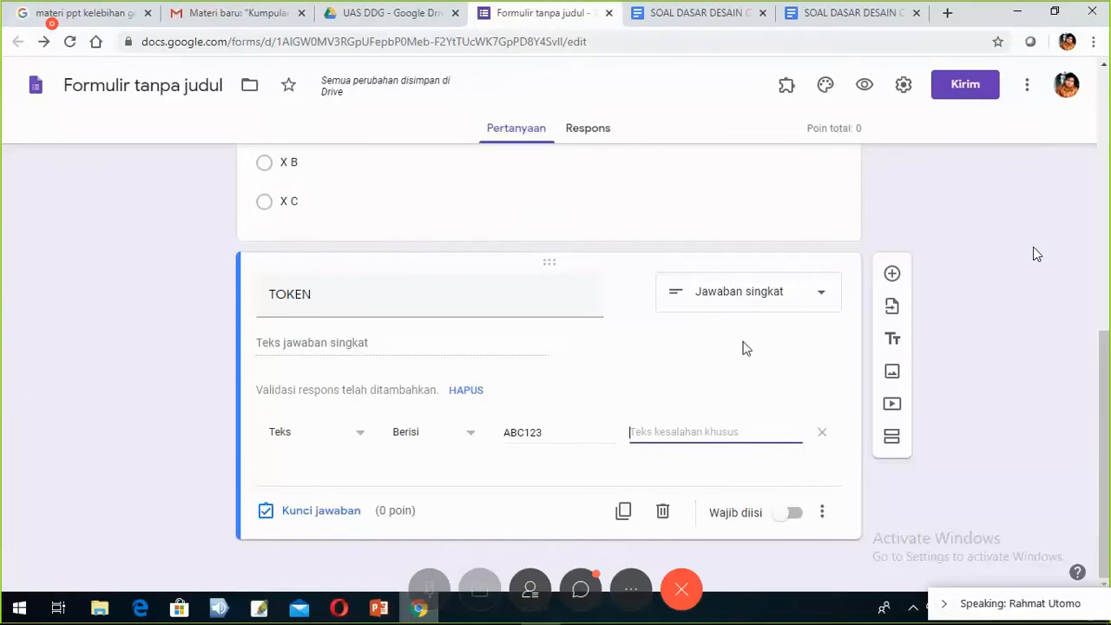
{"action": "type", "text": "Maaf"}
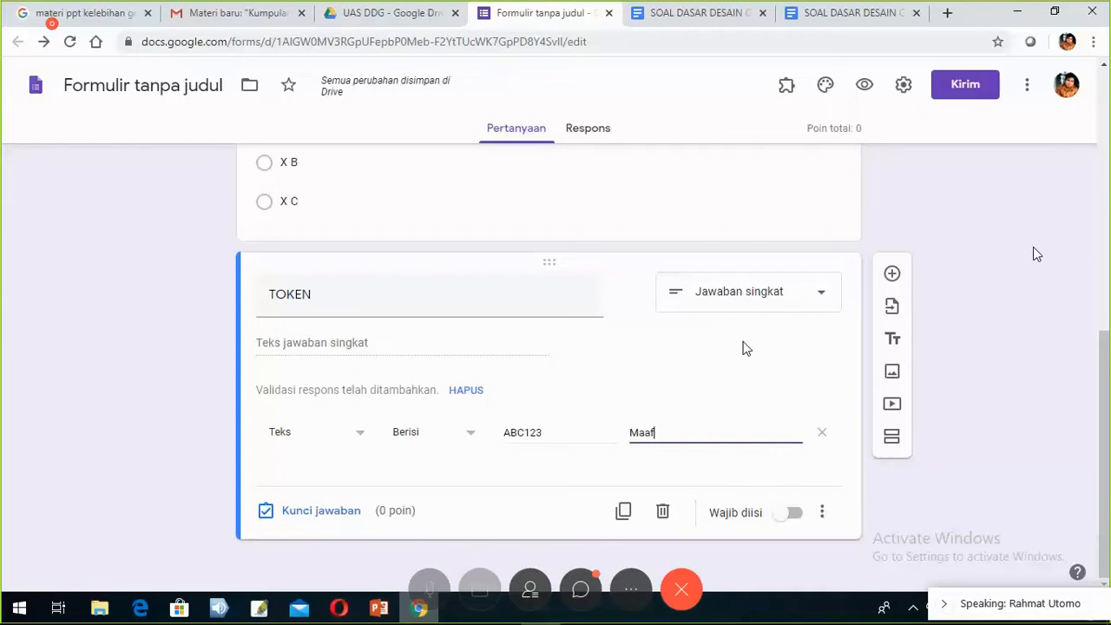
{"action": "type", "text": " Tok"}
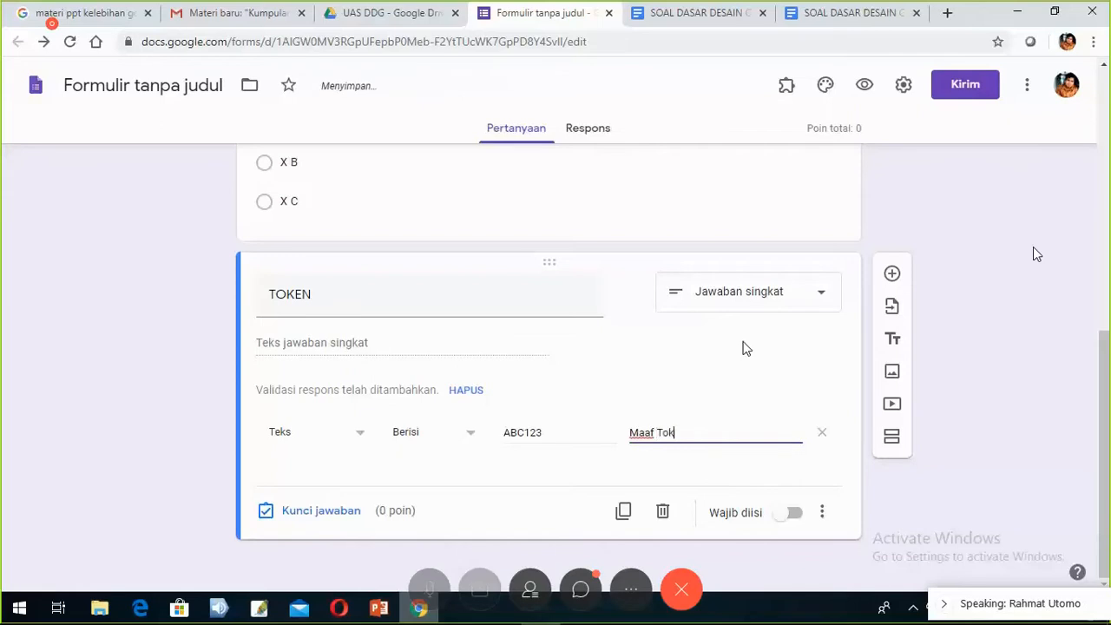
{"action": "type", "text": "en Anda alah"}
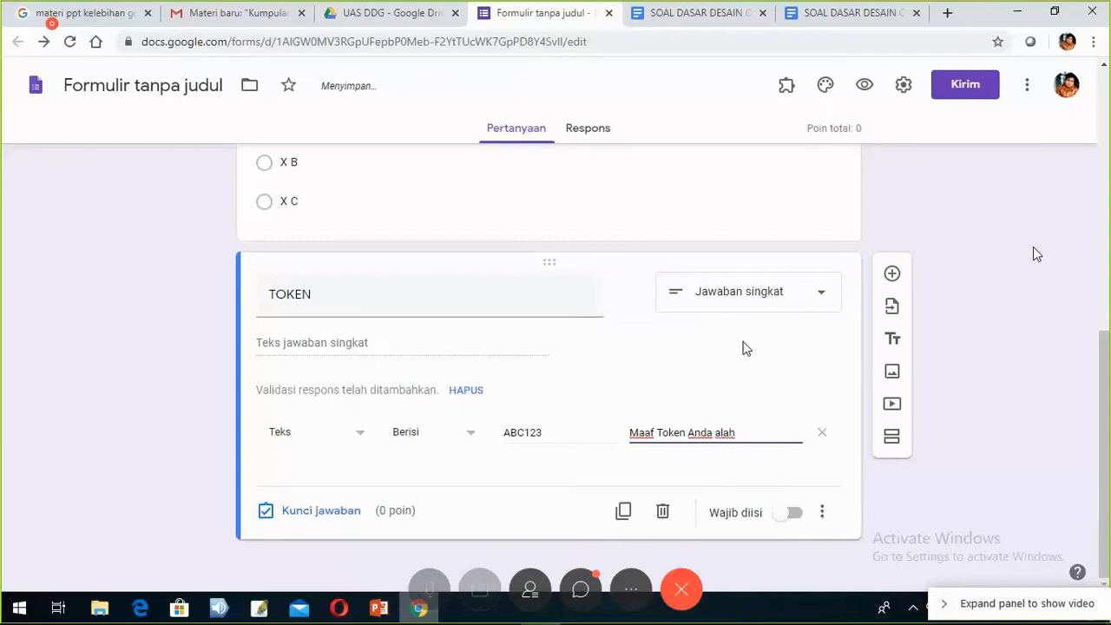
{"action": "key", "text": "Left"}
{"action": "key", "text": "Left"}
{"action": "key", "text": "Left"}
{"action": "key", "text": "Left"}
{"action": "type", "text": "s"}
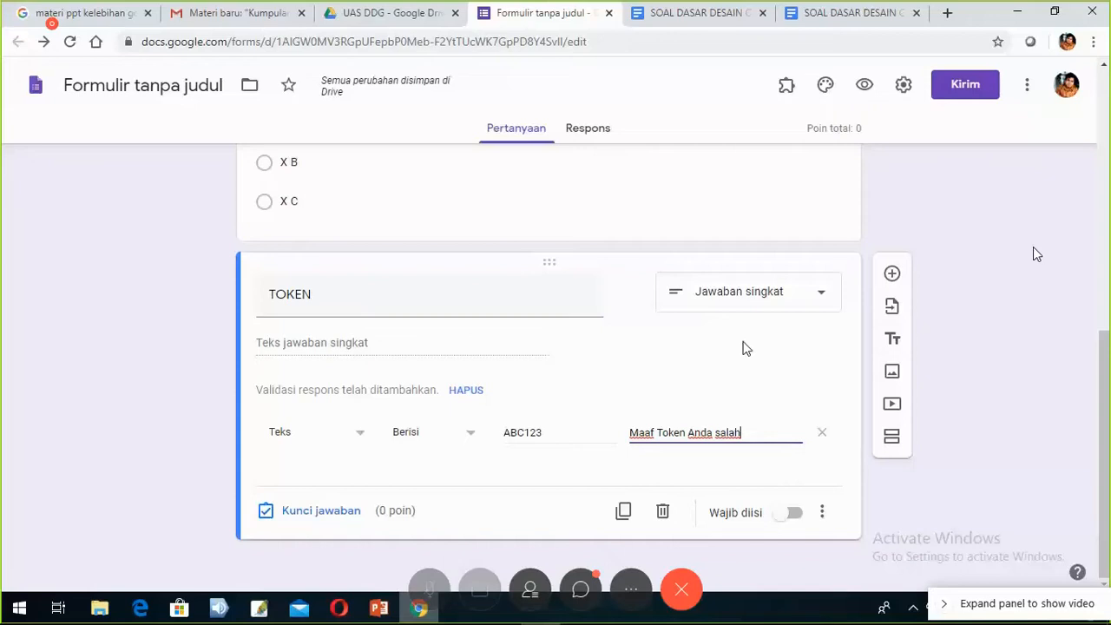
{"action": "type", "text": ", Silahkan"}
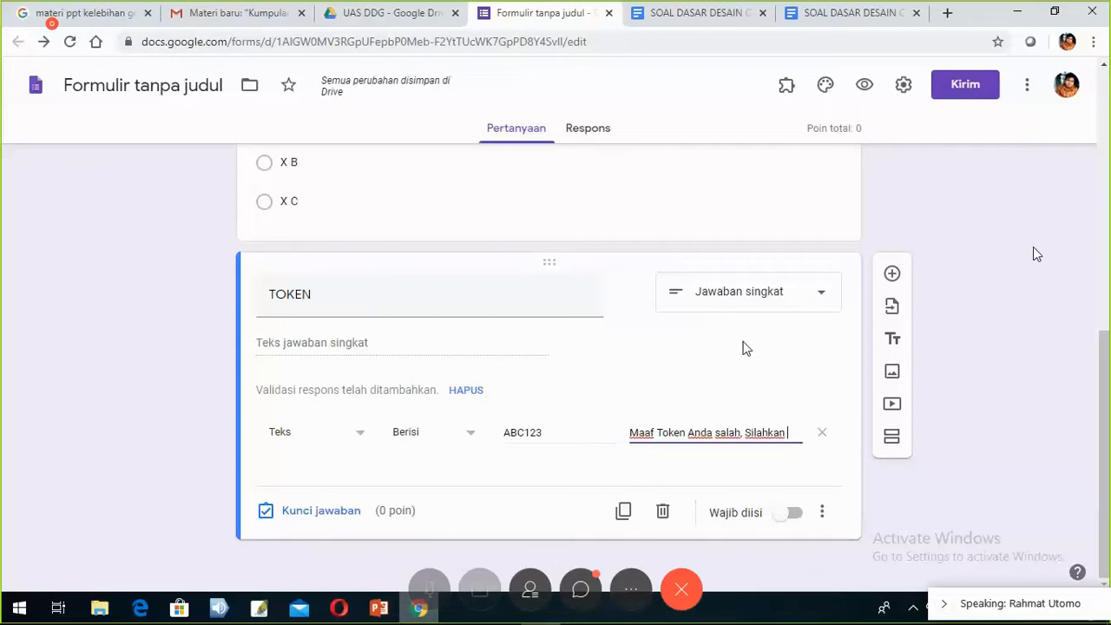
{"action": "type", "text": "Coba La"}
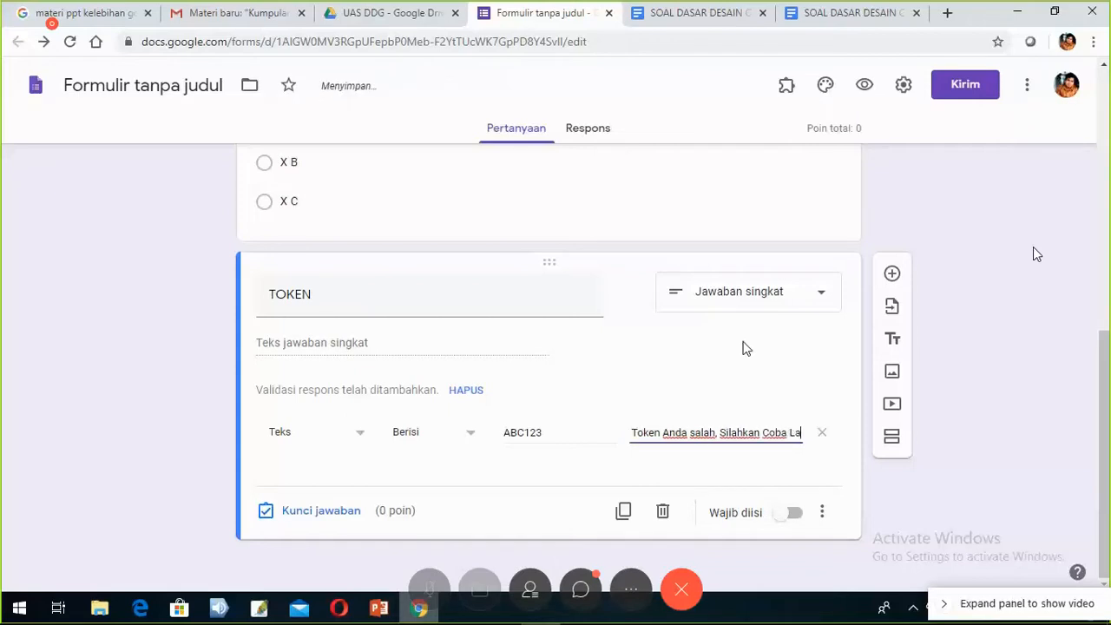
{"action": "type", "text": "gi."}
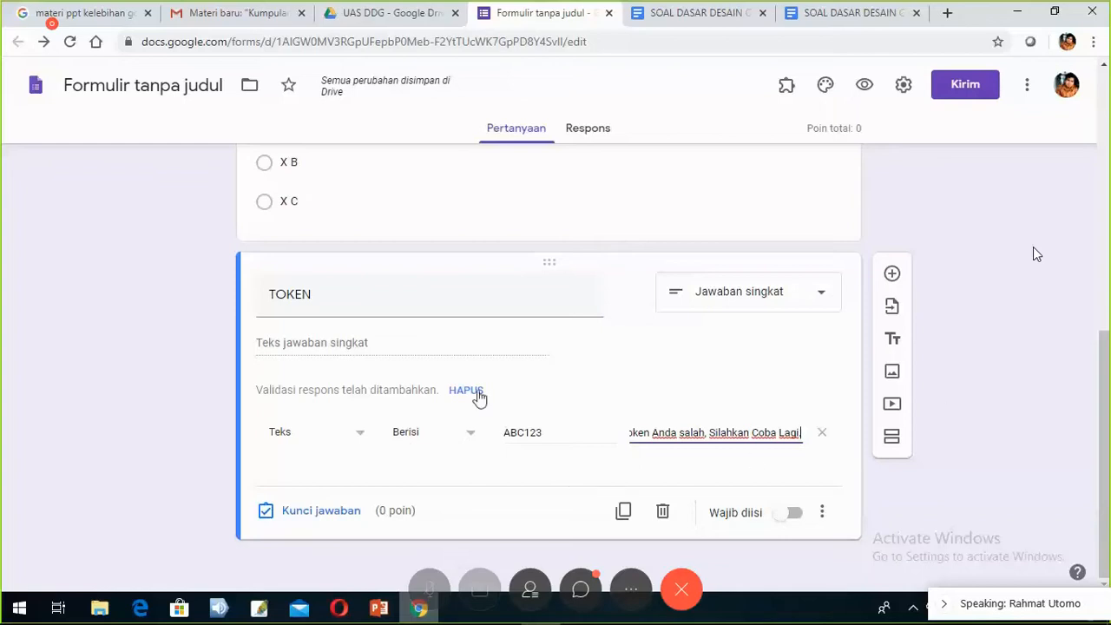
{"action": "scroll", "coordinate": [451, 416], "scroll_direction": "up", "scroll_amount": 10}
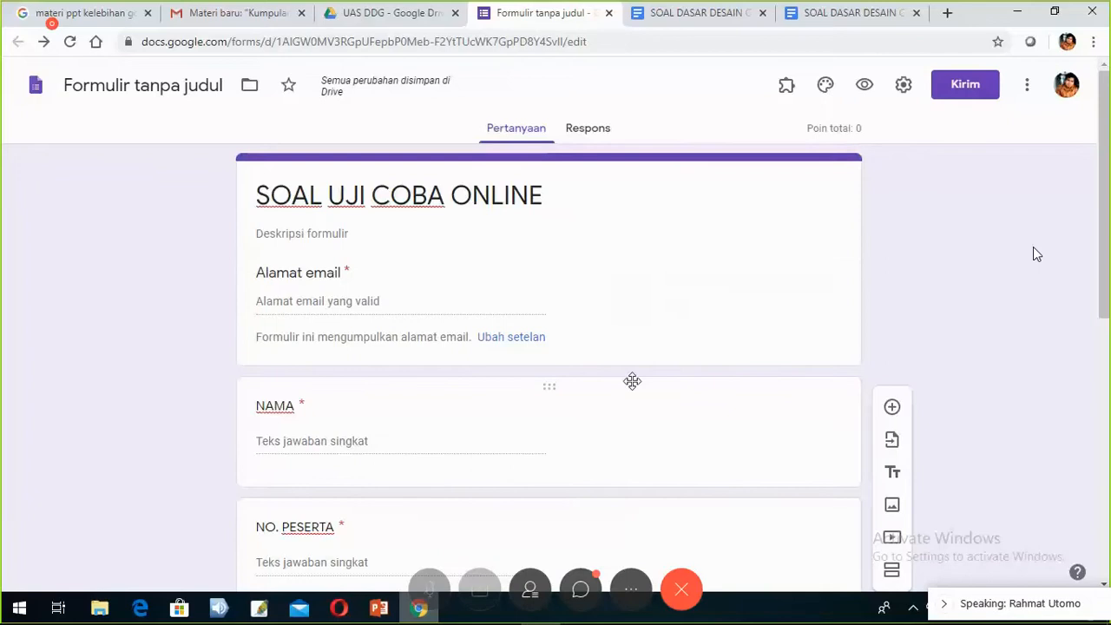
{"action": "scroll", "coordinate": [634, 386], "scroll_direction": "down", "scroll_amount": 2}
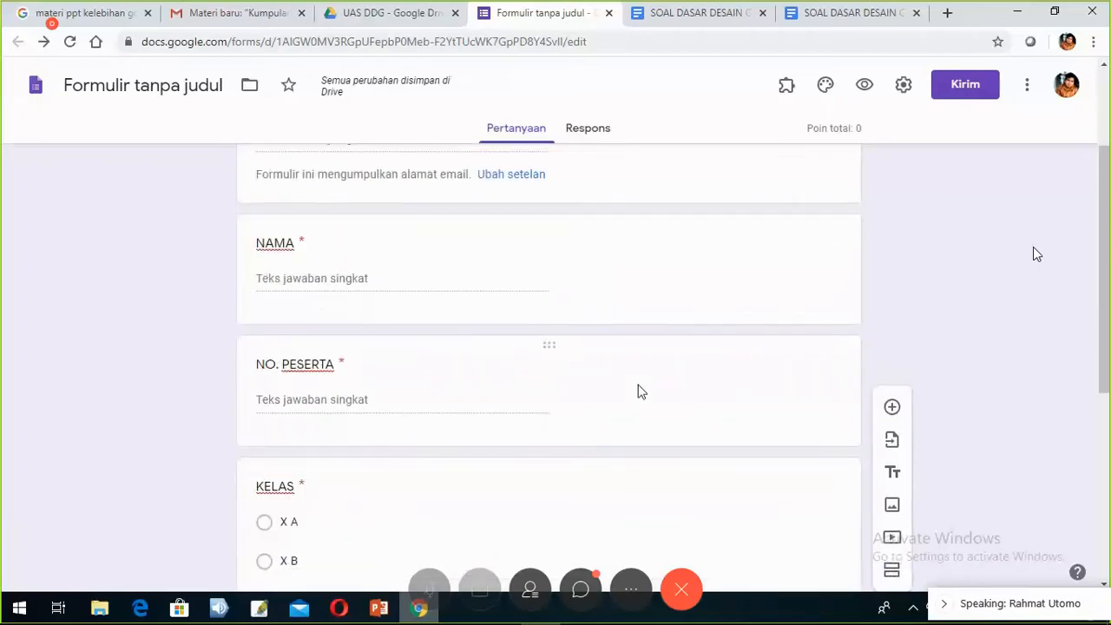
{"action": "scroll", "coordinate": [642, 392], "scroll_direction": "down", "scroll_amount": 5}
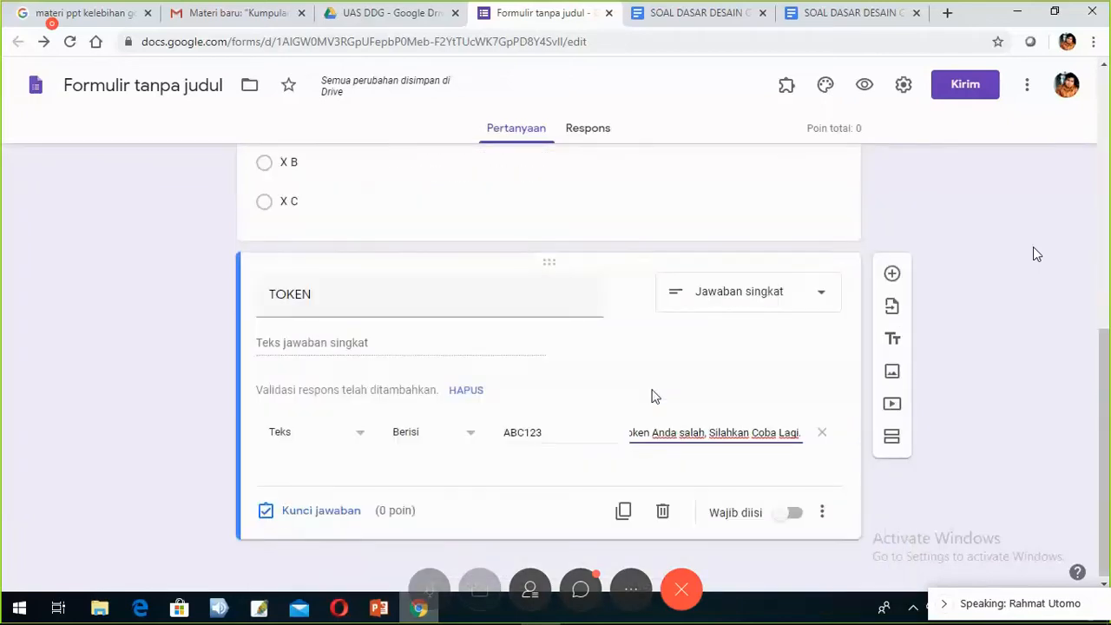
{"action": "scroll", "coordinate": [651, 400], "scroll_direction": "up", "scroll_amount": 3}
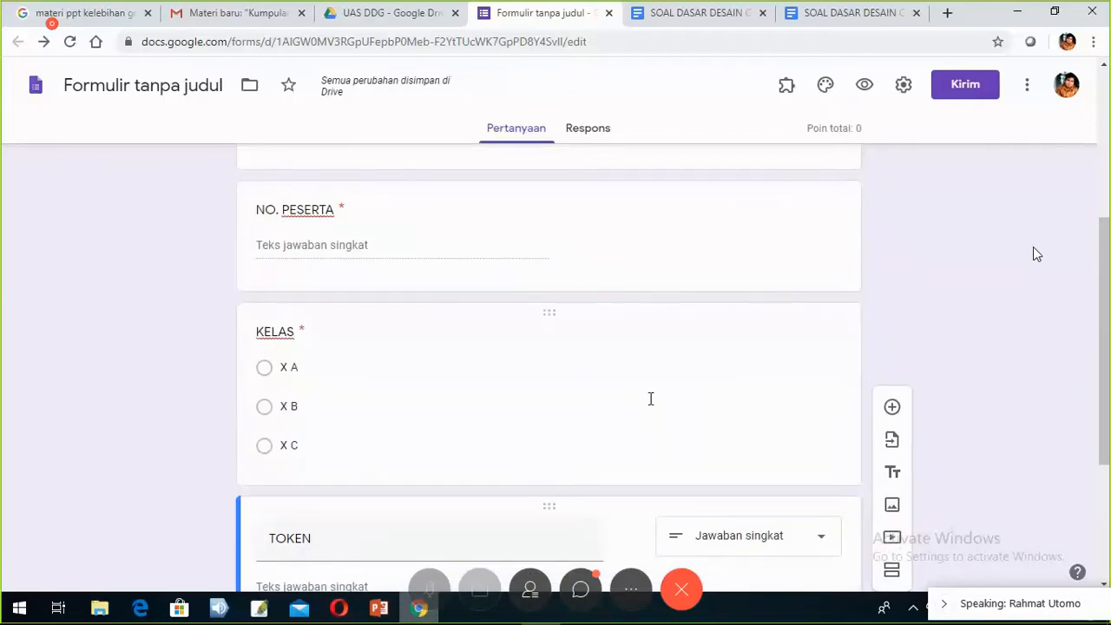
{"action": "scroll", "coordinate": [686, 376], "scroll_direction": "up", "scroll_amount": 4}
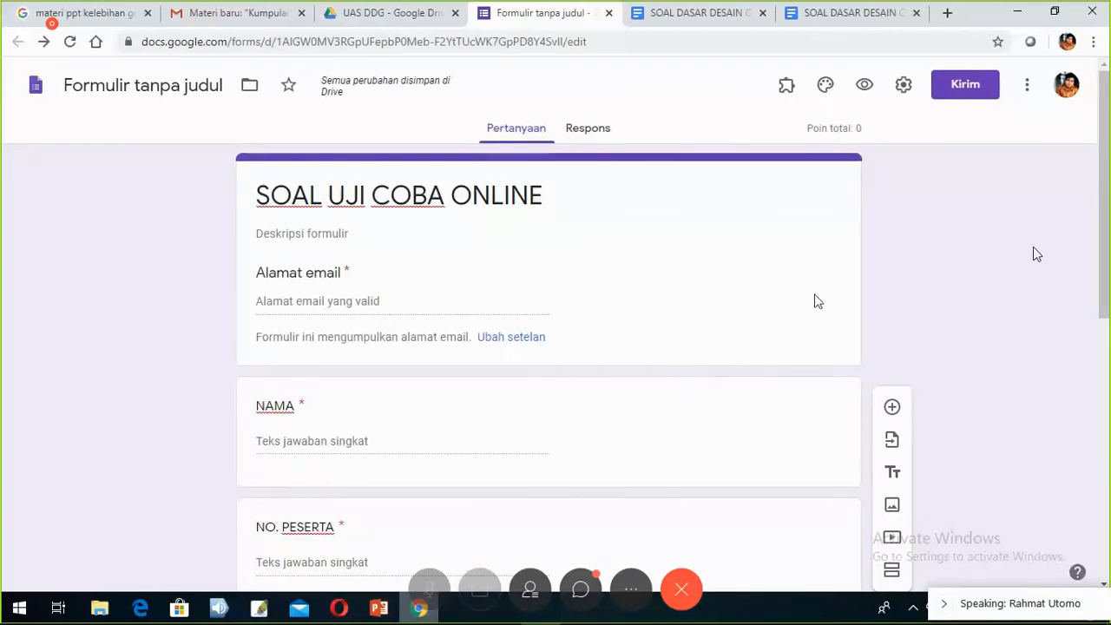
{"action": "scroll", "coordinate": [959, 266], "scroll_direction": "down", "scroll_amount": 3}
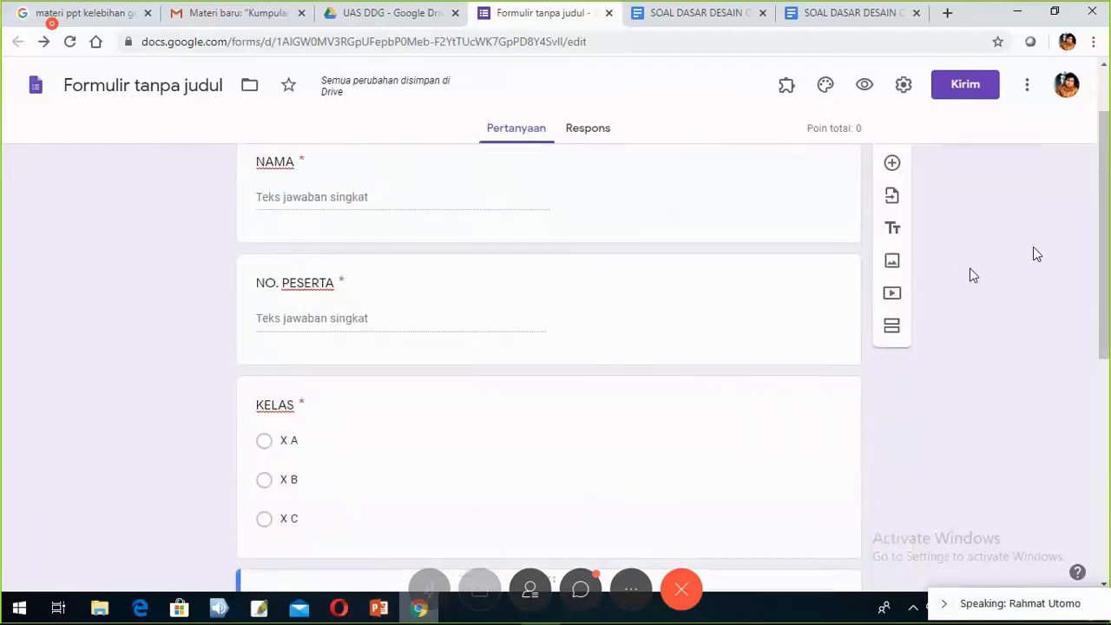
{"action": "scroll", "coordinate": [973, 276], "scroll_direction": "down", "scroll_amount": 2}
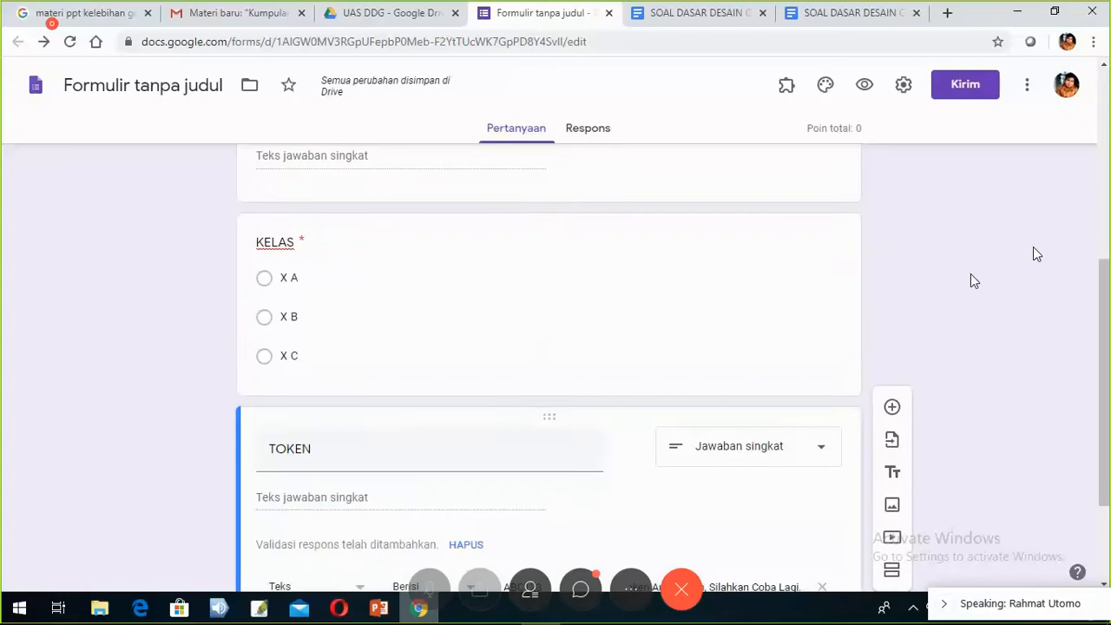
{"action": "scroll", "coordinate": [964, 278], "scroll_direction": "down", "scroll_amount": 2}
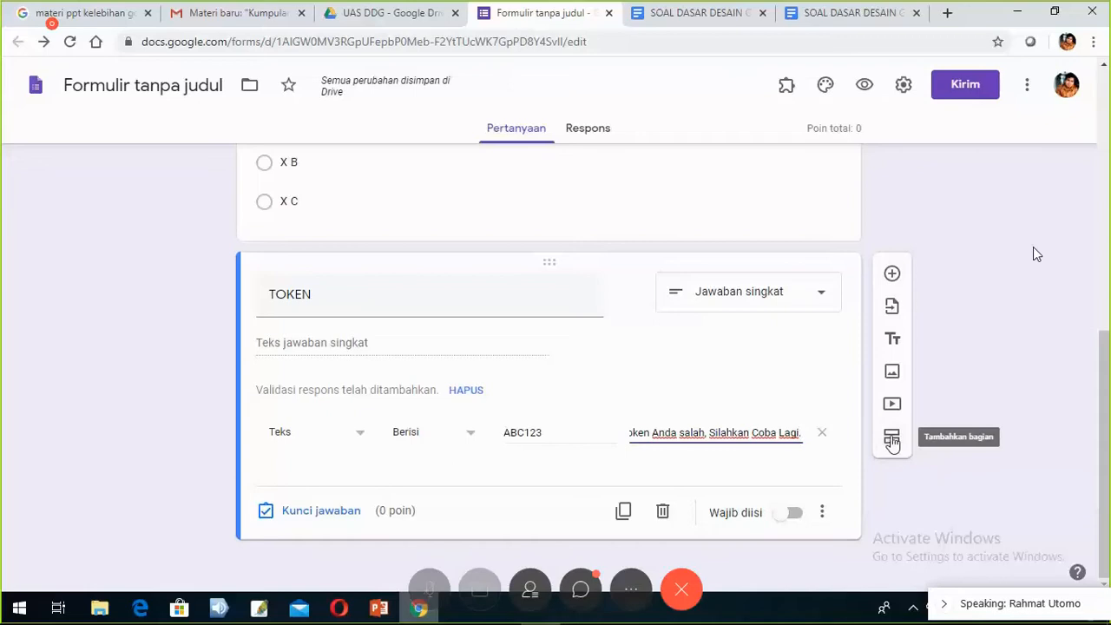
- Insert a new untitled section (Bagian 2 dari 2) after the TOKEN question
{"action": "left_click", "coordinate": [890, 441]}
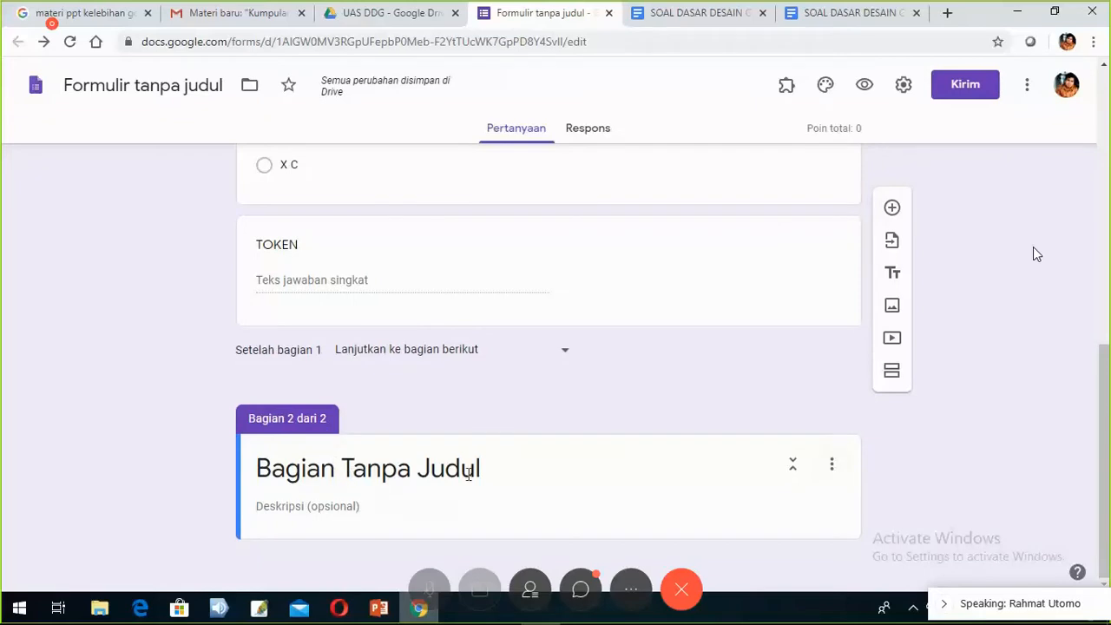
- Replace section 2's 'Bagian Tanpa Judul' title with 'SOAL UJI COBA ONLINE'
{"action": "left_click", "coordinate": [298, 473]}
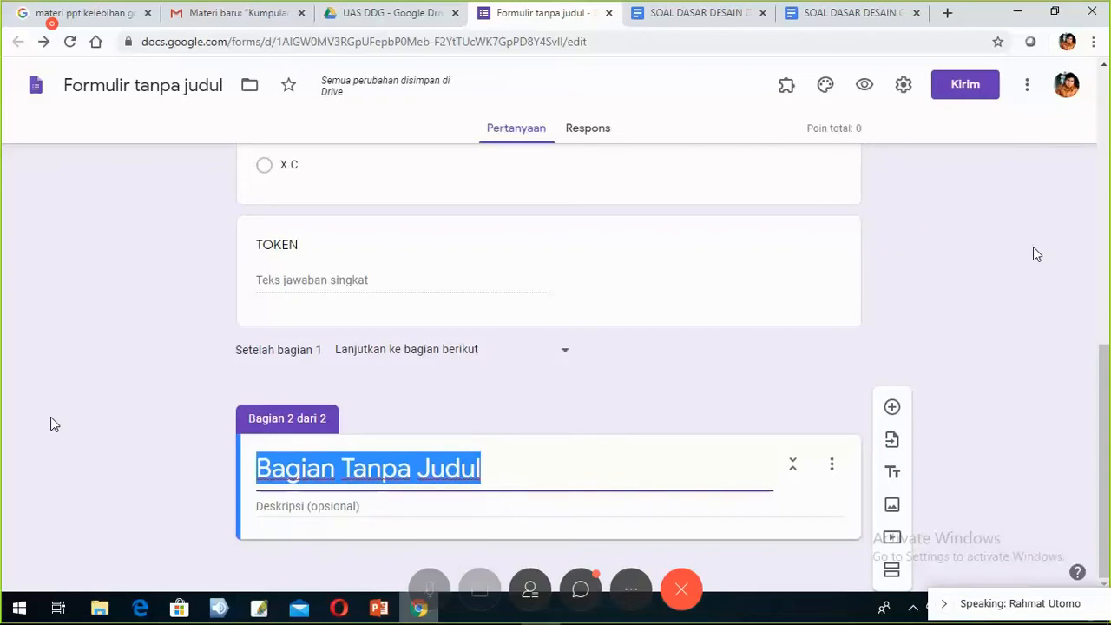
{"action": "type", "text": "SO"}
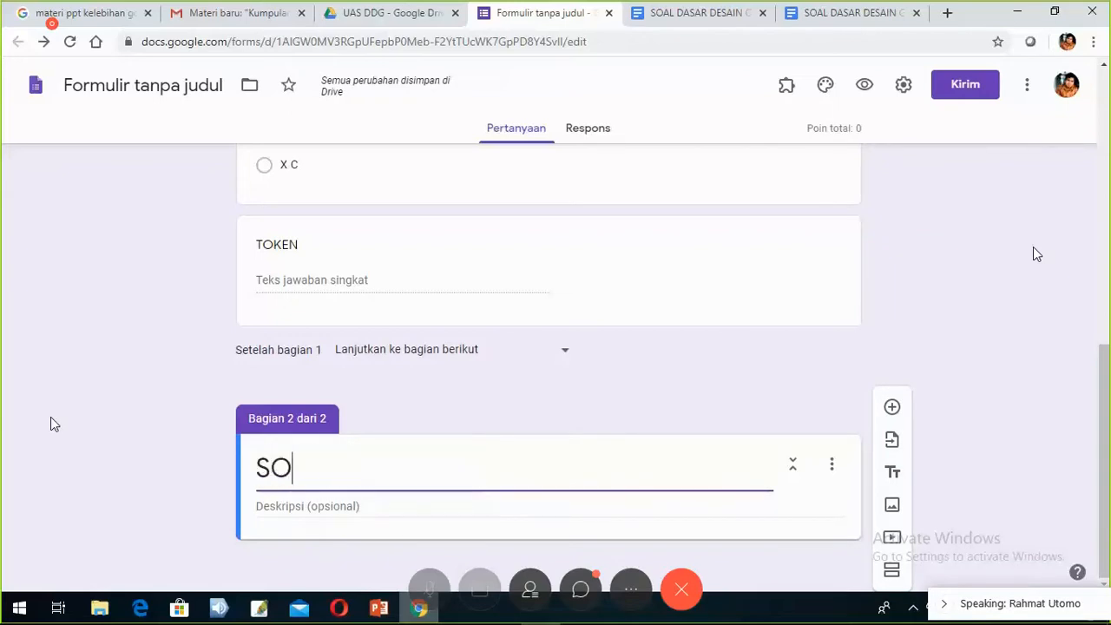
{"action": "type", "text": "AL UJI "}
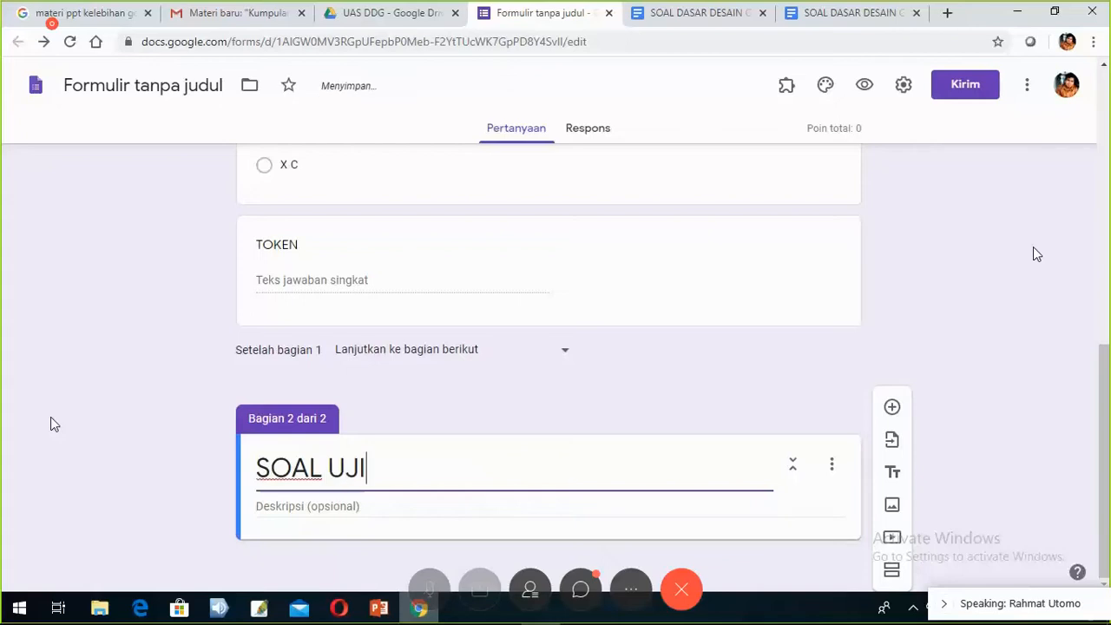
{"action": "type", "text": "COBA "}
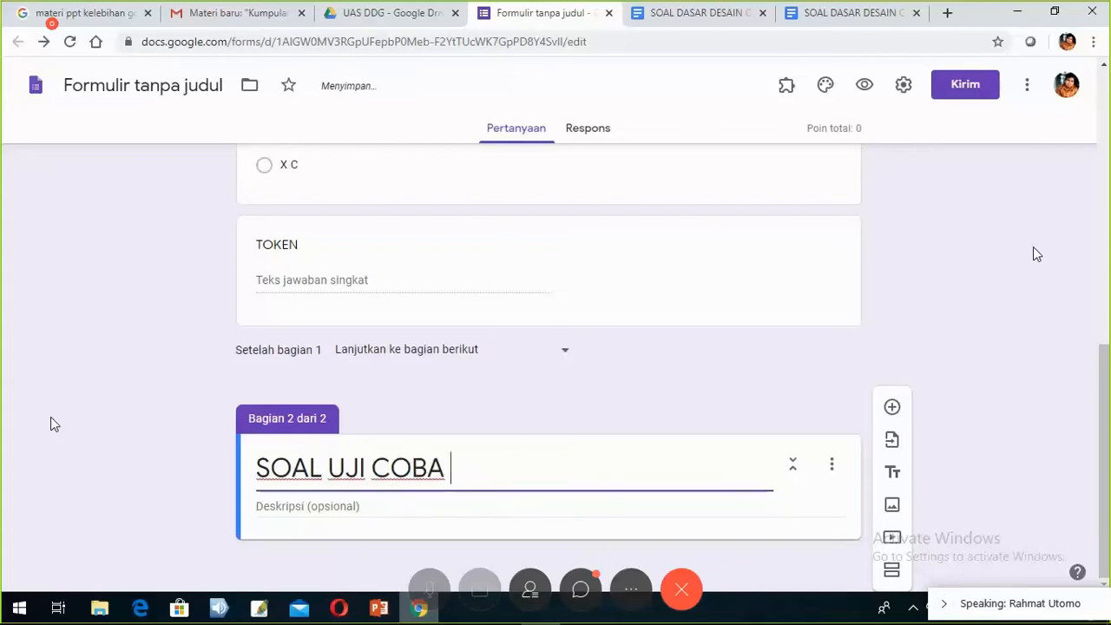
{"action": "type", "text": "ONLINE"}
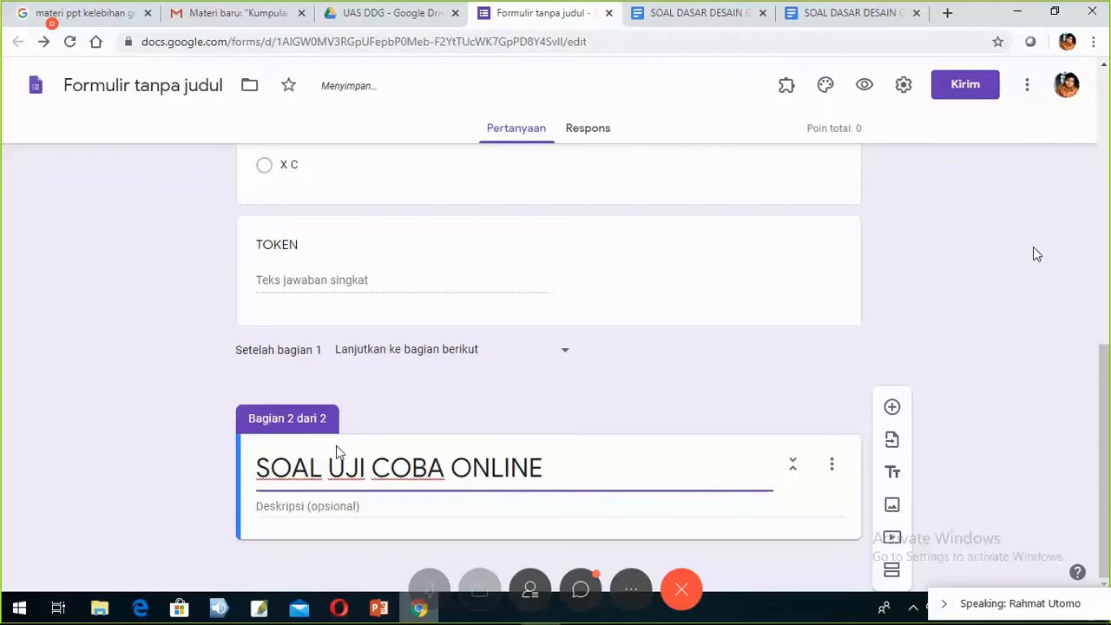
{"action": "scroll", "coordinate": [337, 453], "scroll_direction": "up", "scroll_amount": 7}
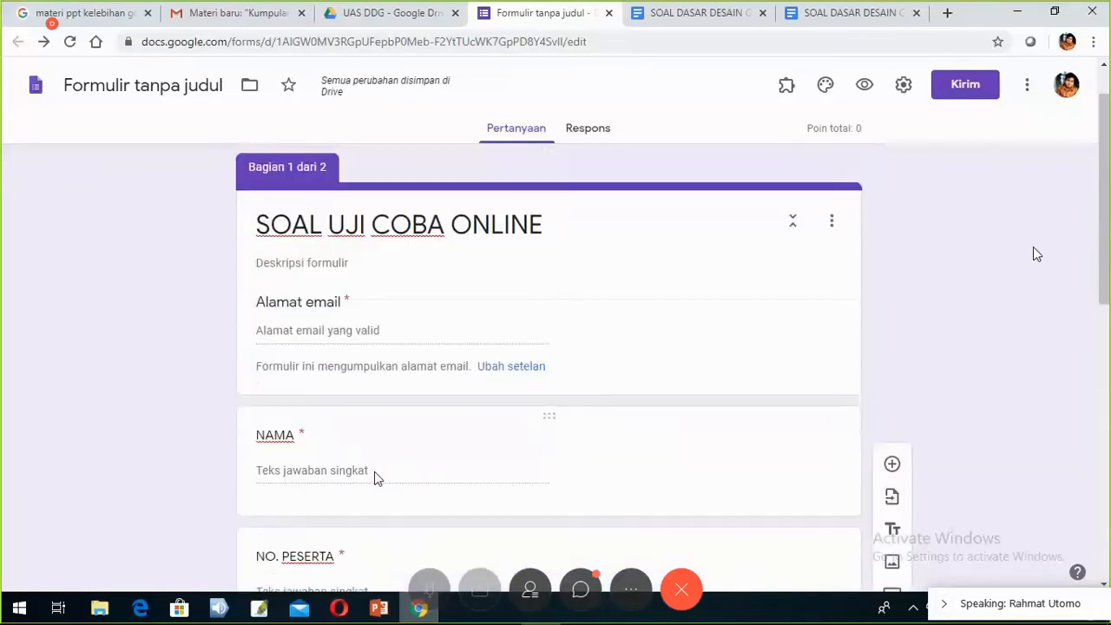
{"action": "scroll", "coordinate": [376, 478], "scroll_direction": "down", "scroll_amount": 7}
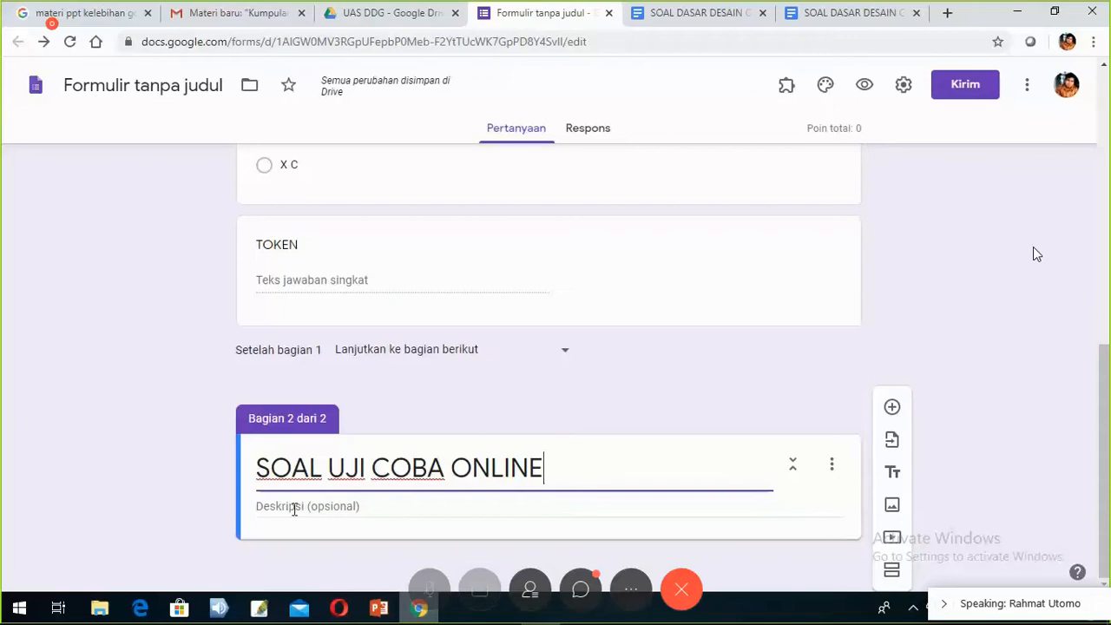
- Write 'Jawablah Pertanyaan berikut dengan benar.' as section 2's description
{"action": "left_click", "coordinate": [294, 508]}
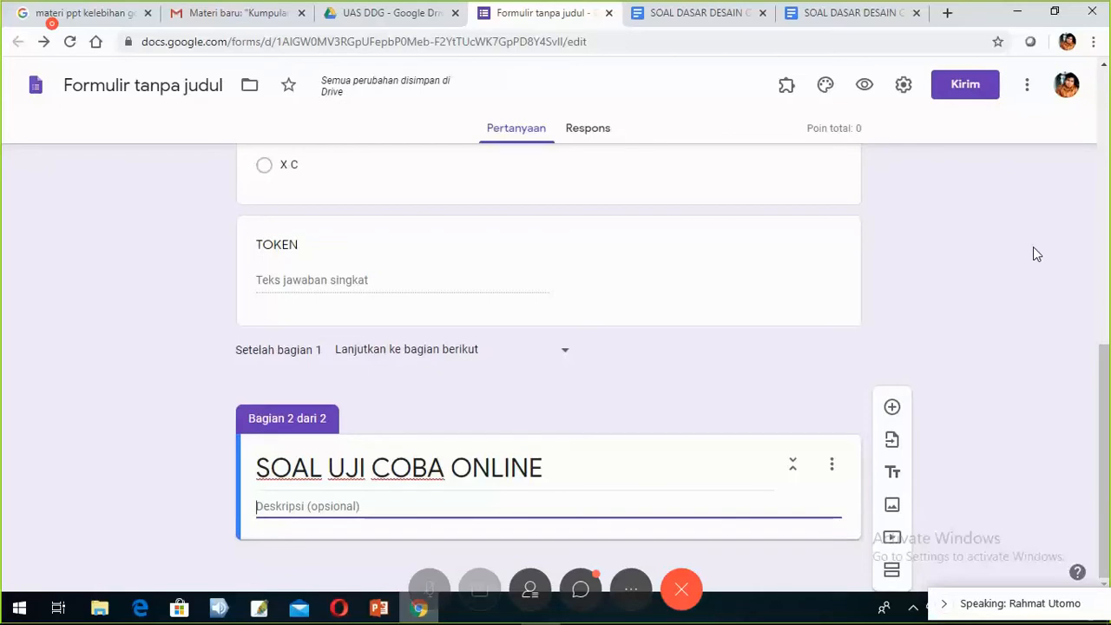
{"action": "type", "text": "Jaw"}
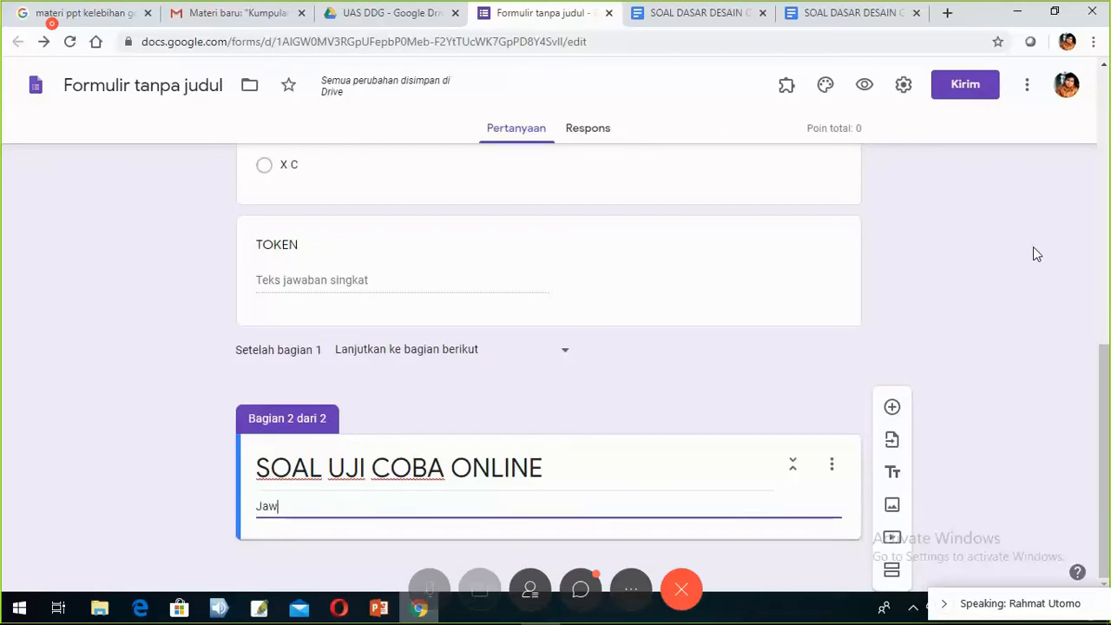
{"action": "type", "text": "ablah Perta"}
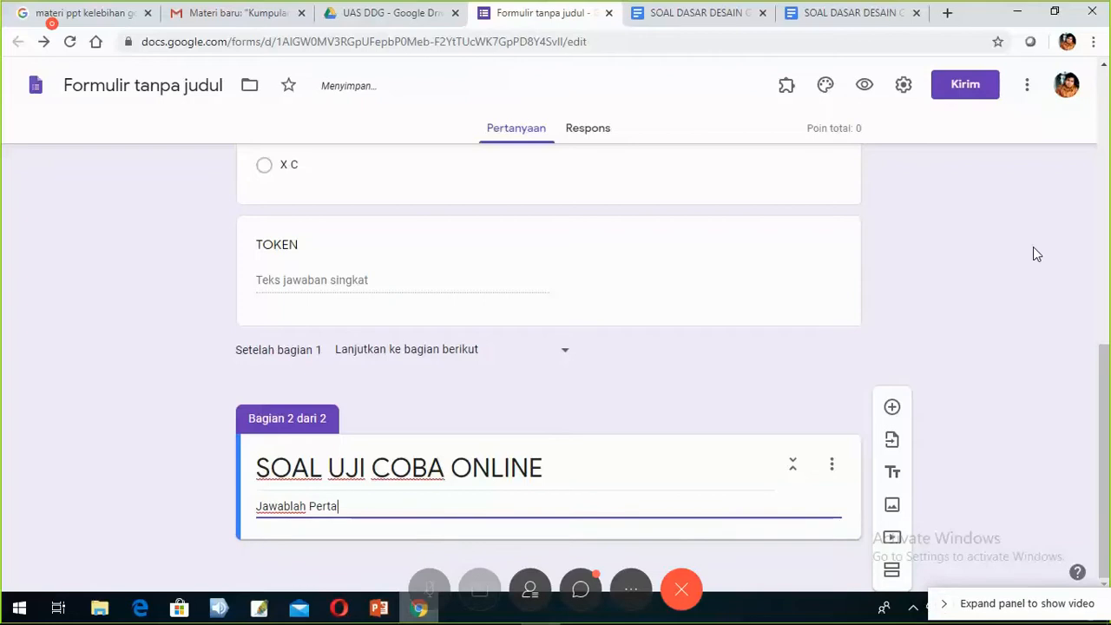
{"action": "type", "text": "nyaan berikut "}
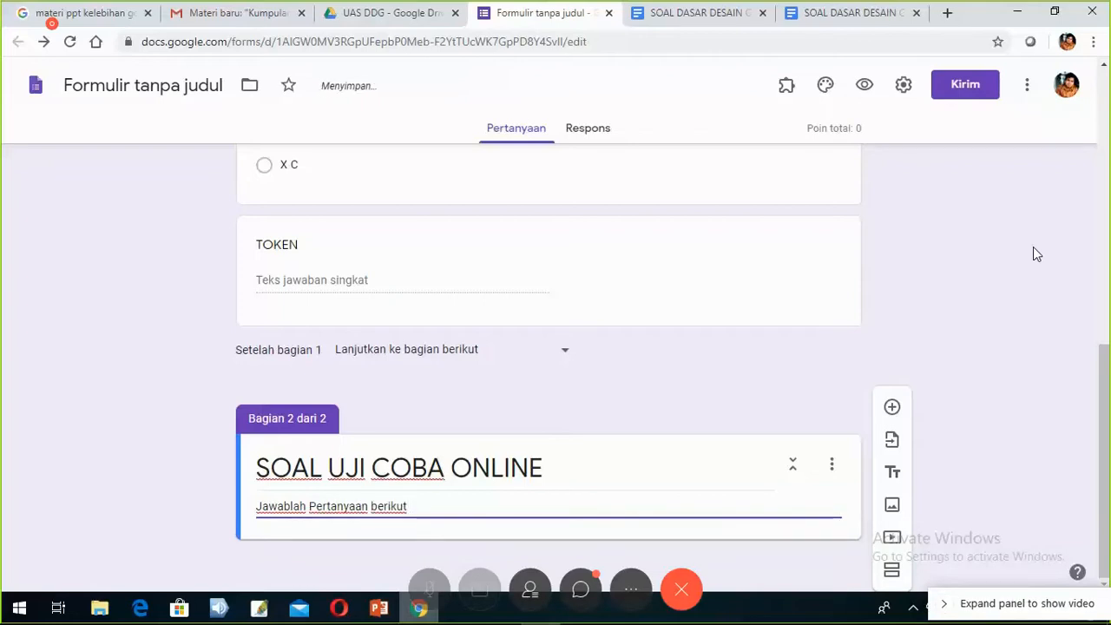
{"action": "type", "text": "dengan ben"}
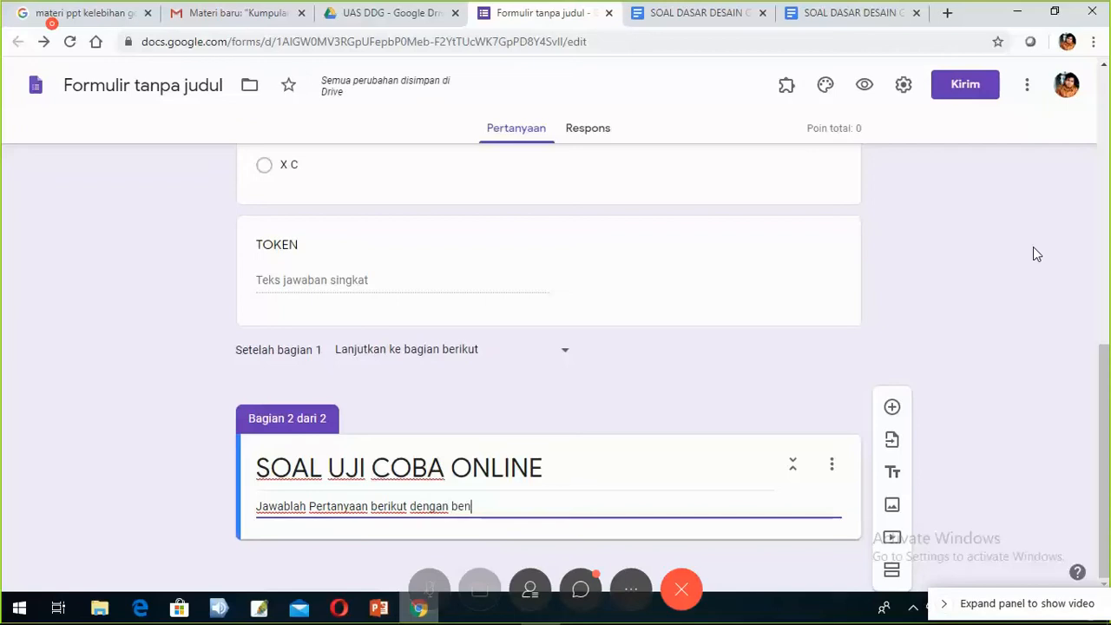
{"action": "type", "text": "ar."}
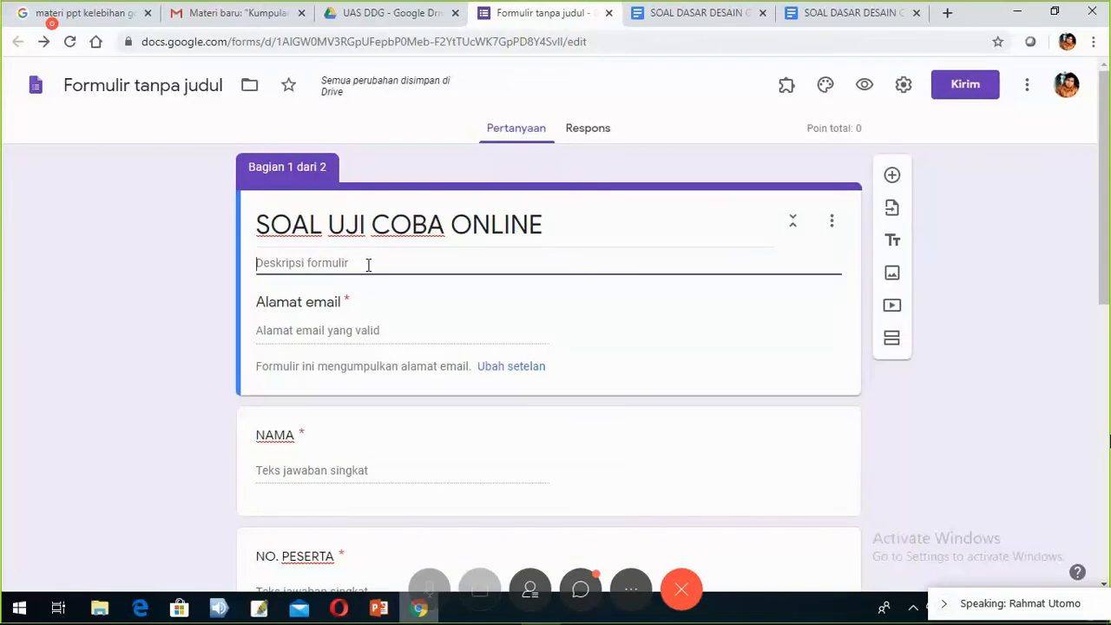
- Enter 'Isikanlah data Anda LEngkap' as the form description in section 1
{"action": "type", "text": "Is"}
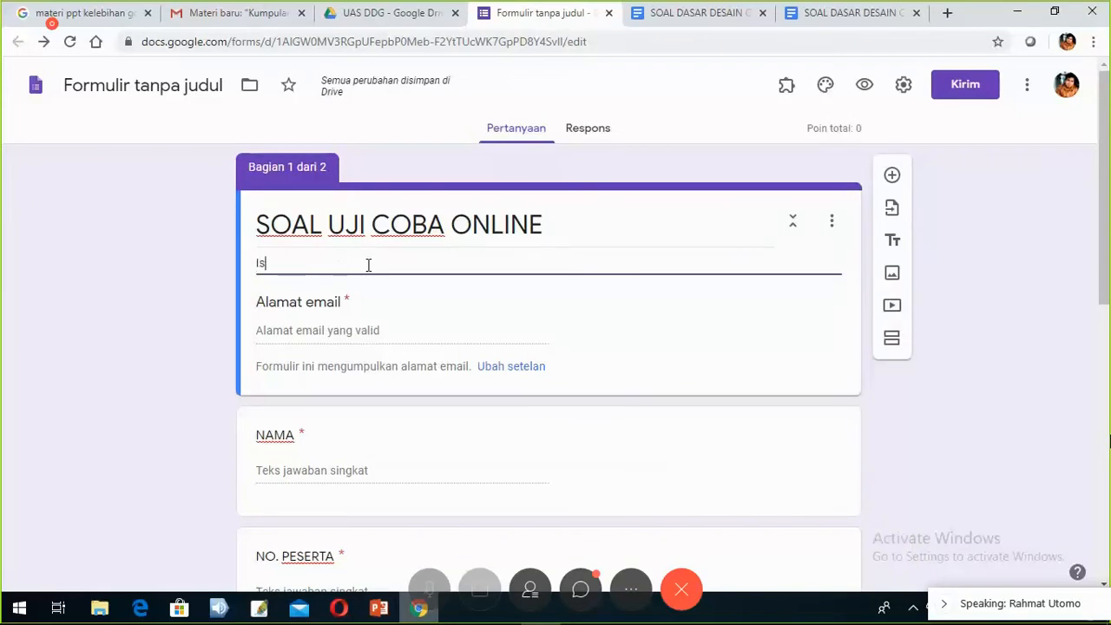
{"action": "type", "text": "ikanlah d"}
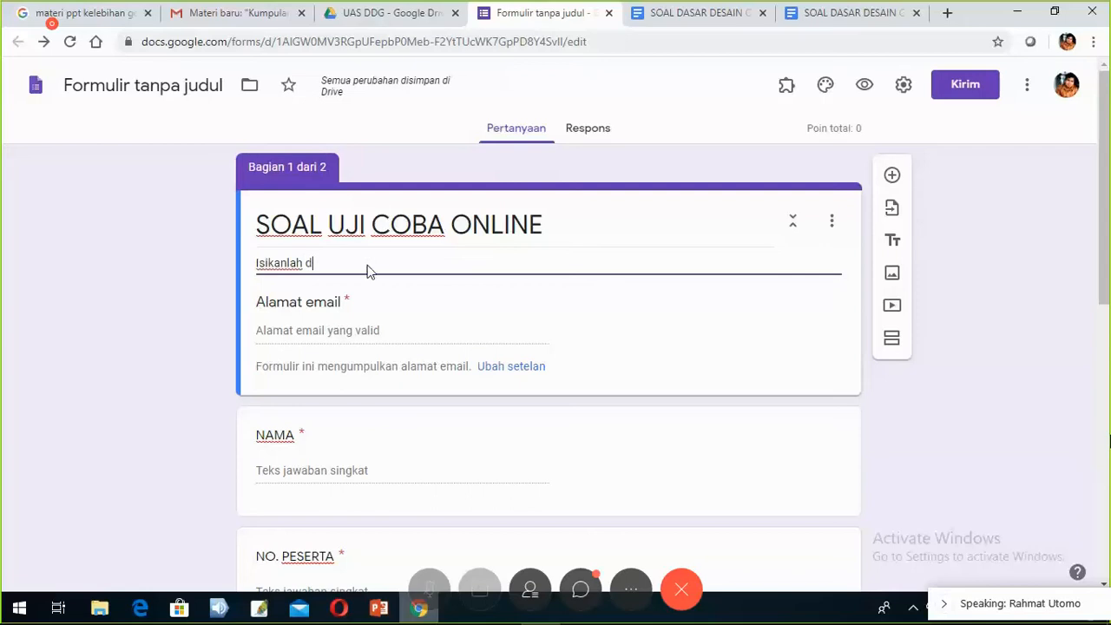
{"action": "type", "text": "ata Anda"}
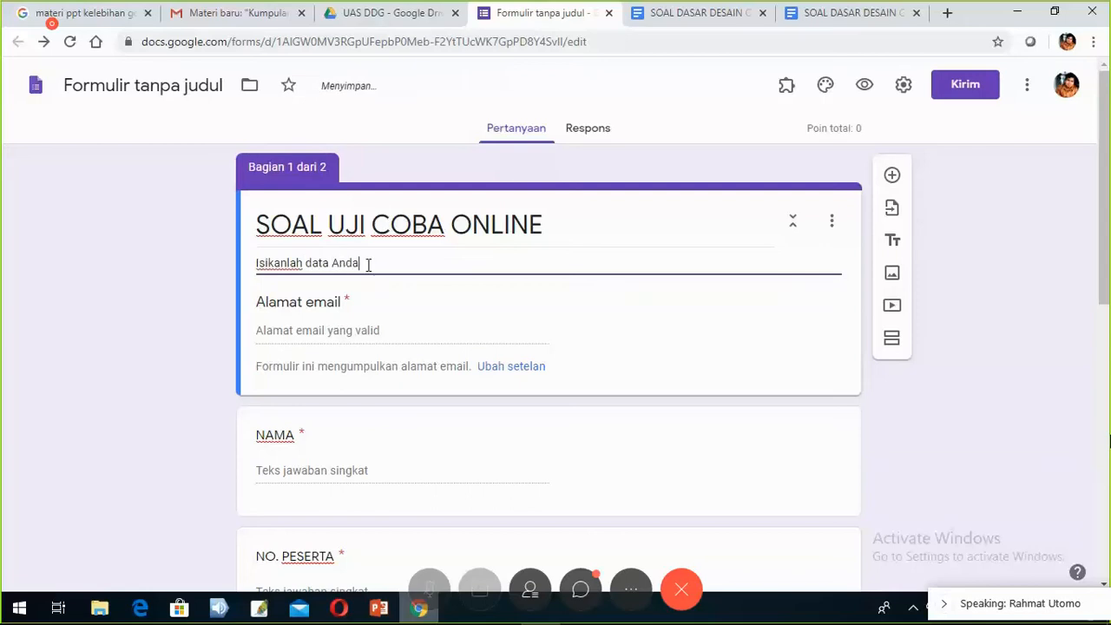
{"action": "type", "text": " LEngkap"}
{"action": "scroll", "coordinate": [429, 297], "scroll_direction": "down", "scroll_amount": 10}
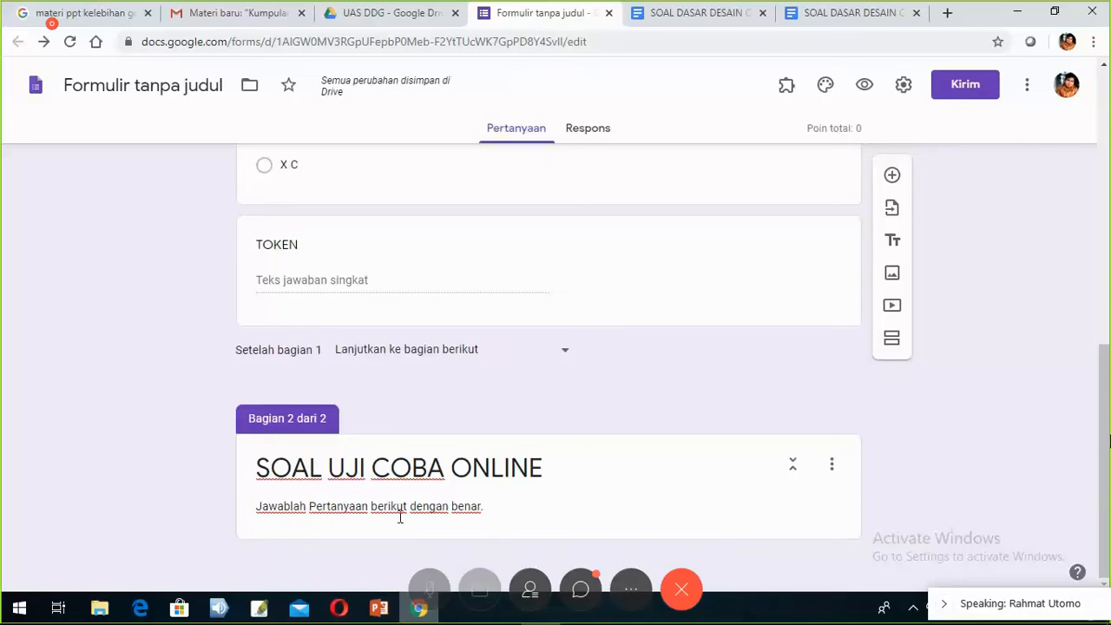
{"action": "triple_click", "coordinate": [492, 516]}
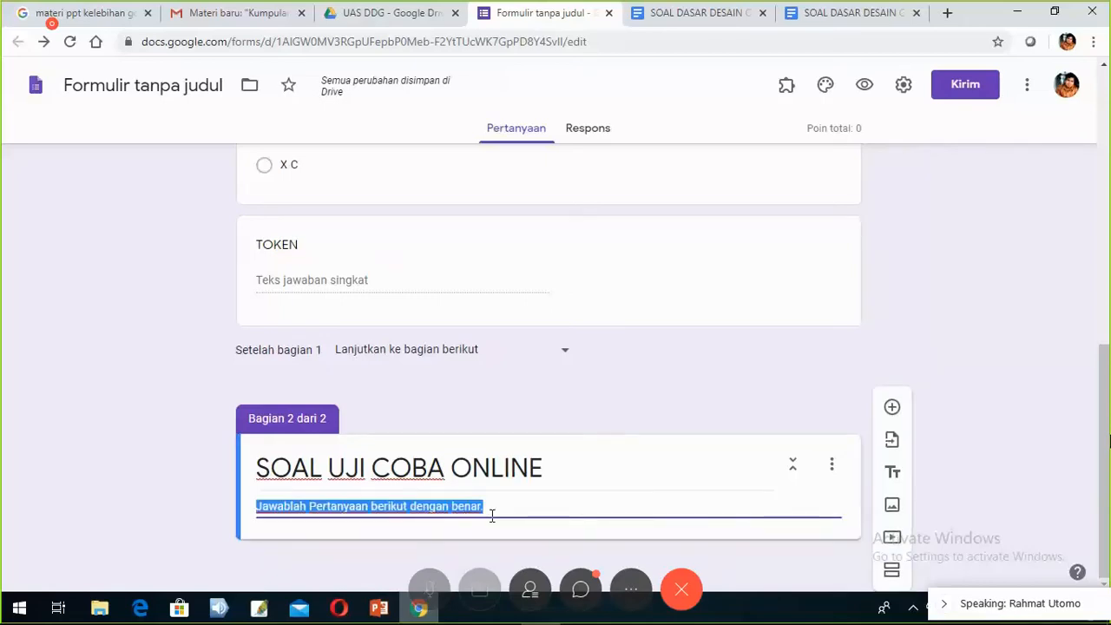
{"action": "left_click", "coordinate": [204, 469]}
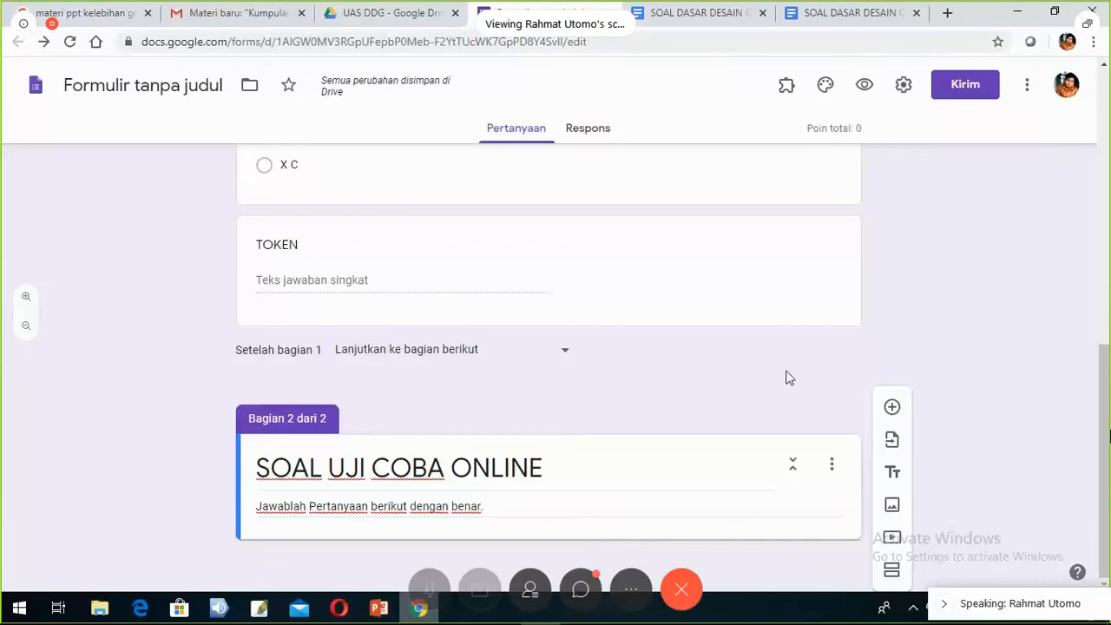
- Add a blank multiple-choice question to the second section
{"action": "left_click", "coordinate": [894, 412]}
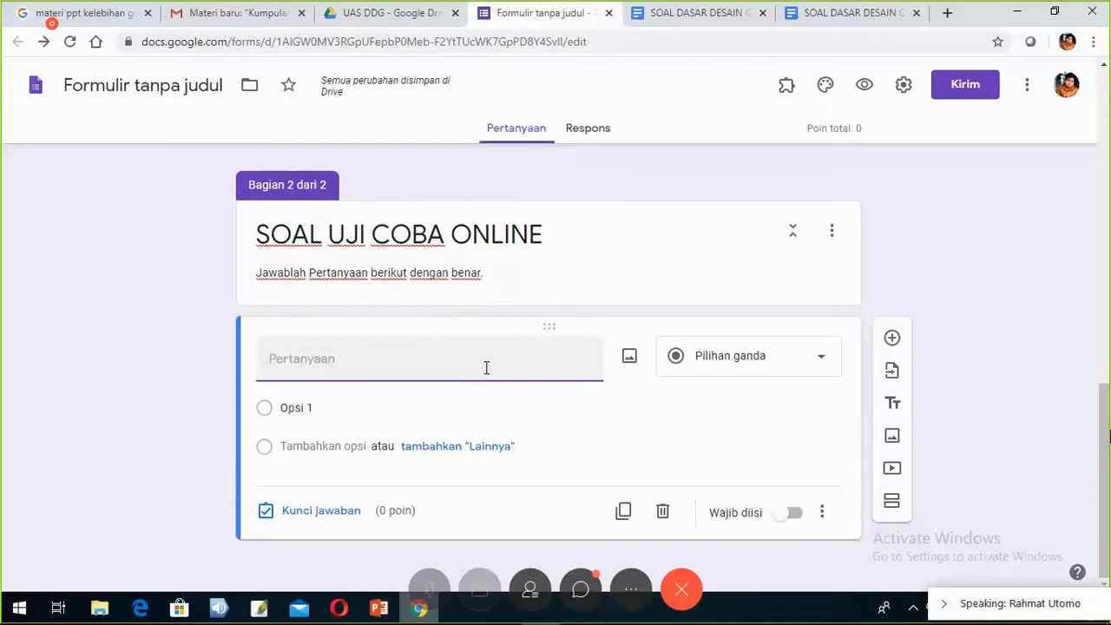
- Switch to the 'SOAL DASAR DESAIN GRAFIS SEMESTER GENAP' Google Docs tab
{"action": "left_click", "coordinate": [822, 17]}
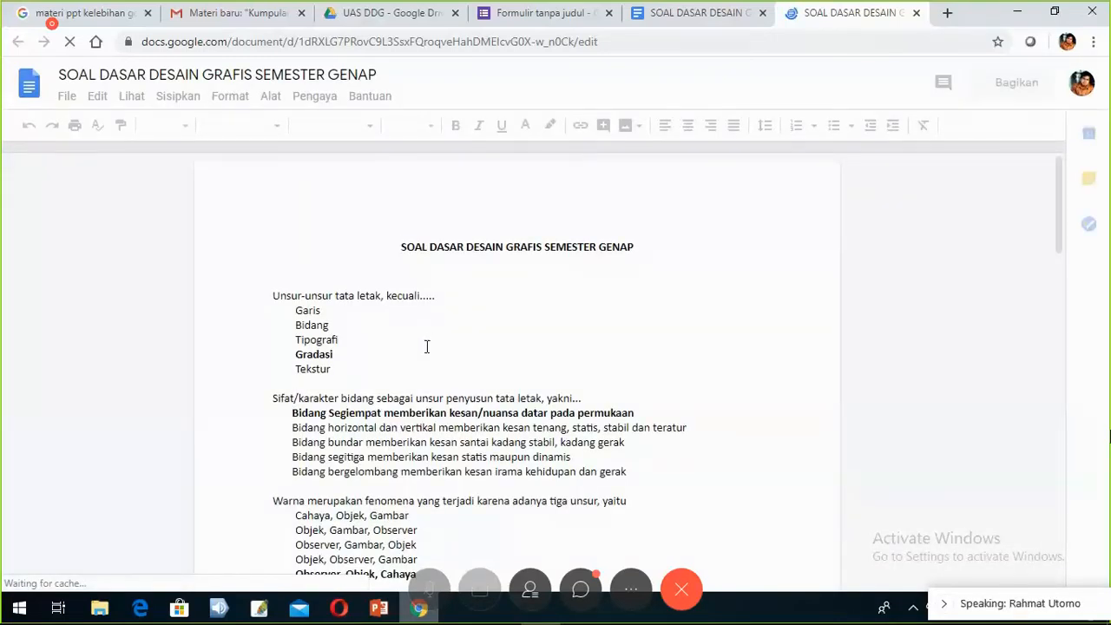
- Copy the question line 'Unsur-unsur tata letak, kecuali.....' from the document
{"action": "scroll", "coordinate": [272, 258], "scroll_direction": "down", "scroll_amount": 1}
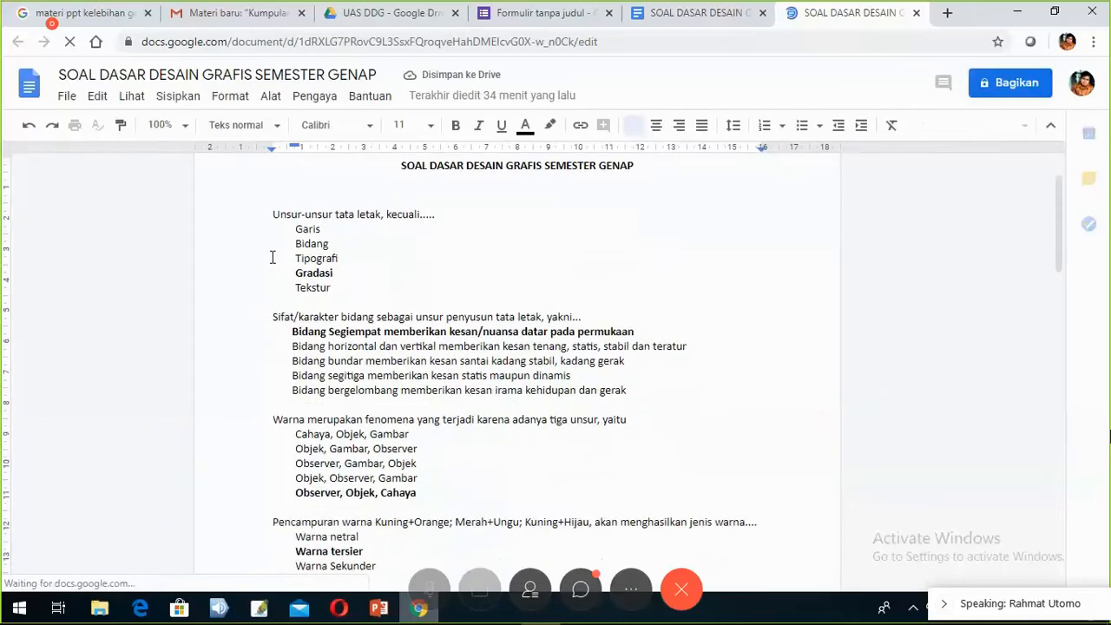
{"action": "double_click", "coordinate": [307, 212]}
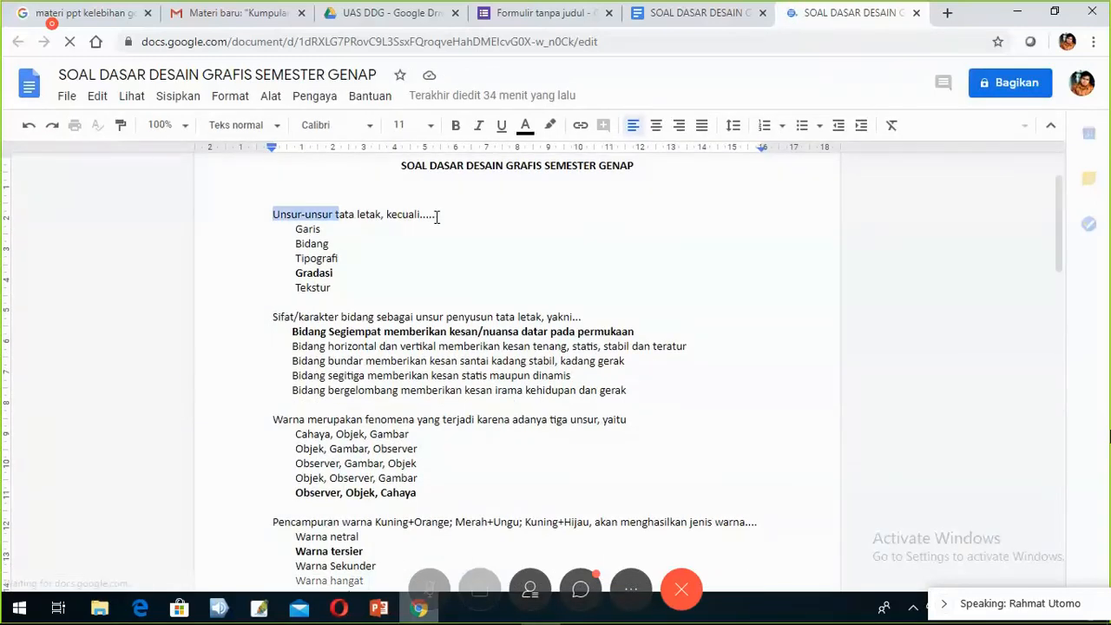
{"action": "left_click_drag", "start_coordinate": [437, 217], "coordinate": [488, 217]}
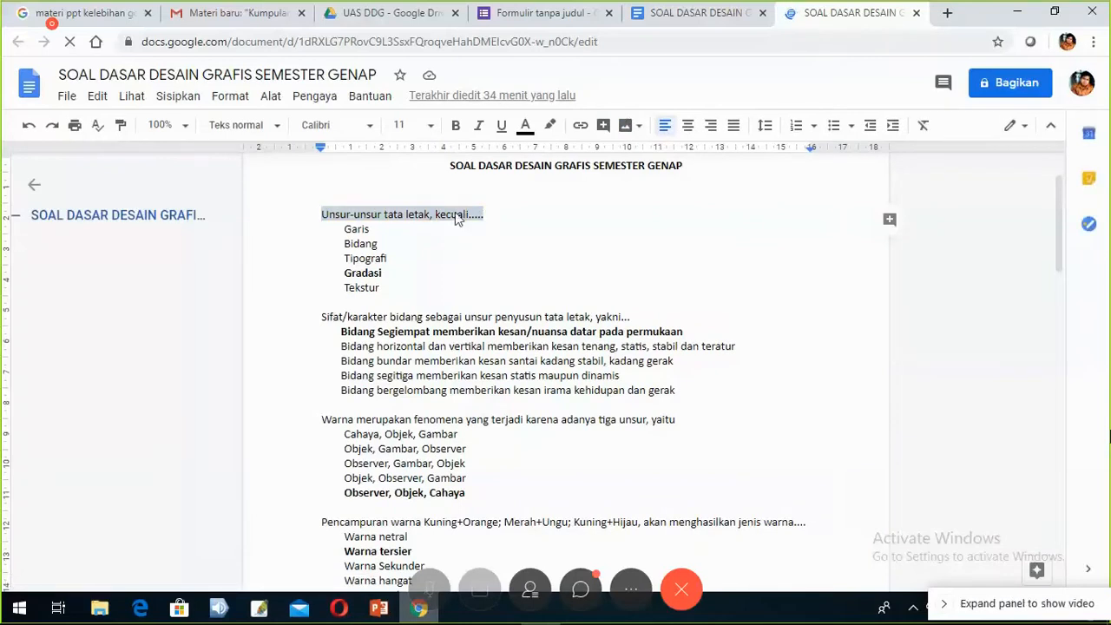
{"action": "right_click", "coordinate": [457, 220]}
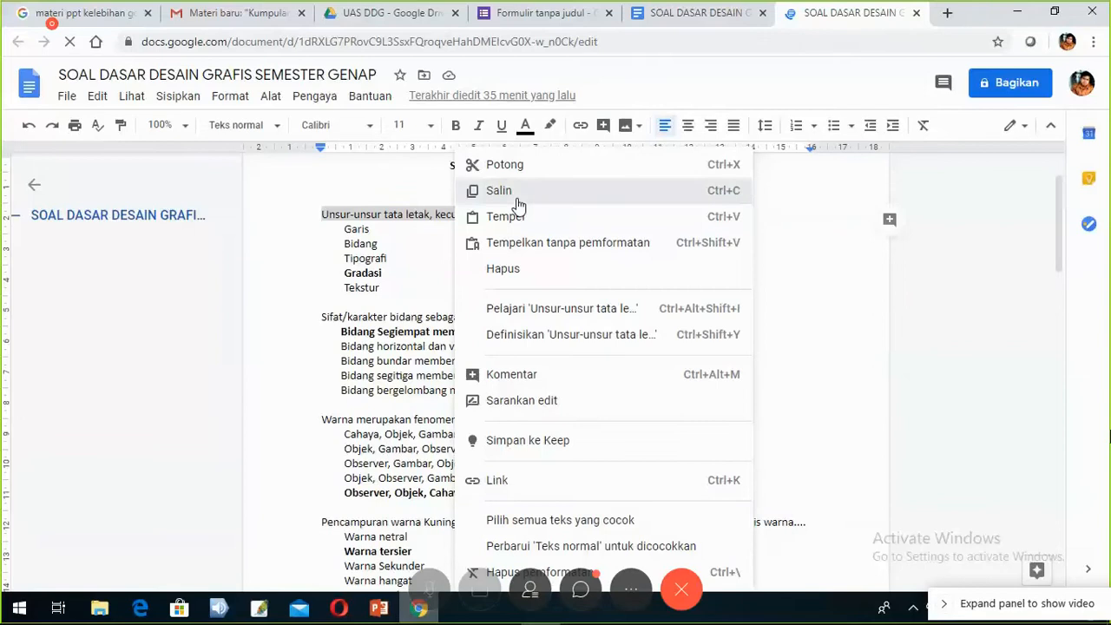
{"action": "left_click", "coordinate": [517, 200]}
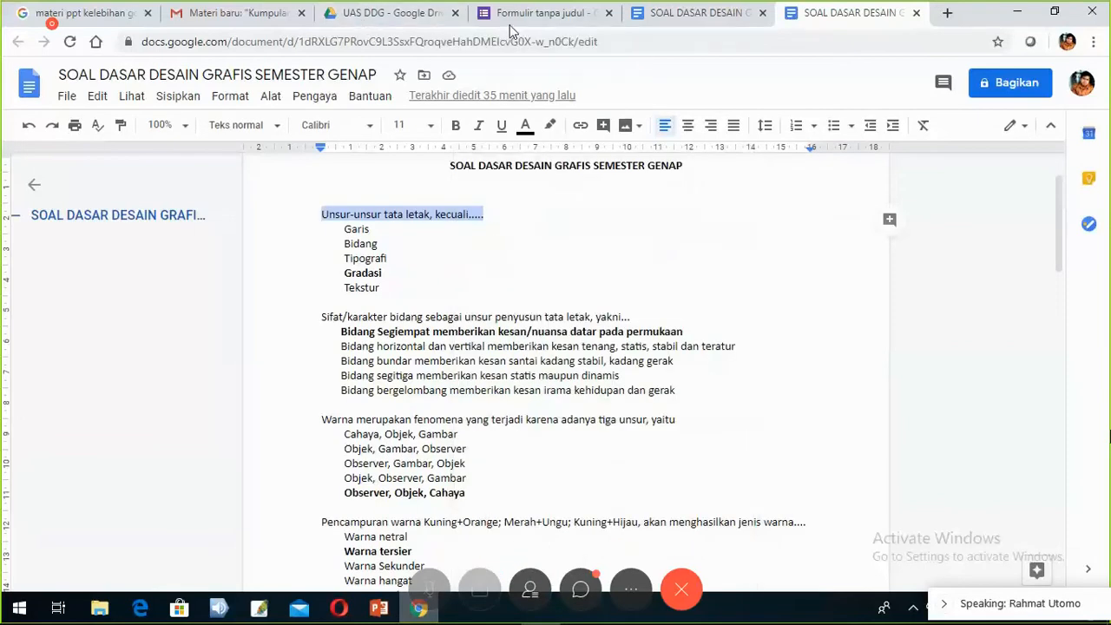
- Paste 'Unsur-unsur tata letak, kecuali.....' into the new question's text field in Forms
{"action": "left_click", "coordinate": [538, 13]}
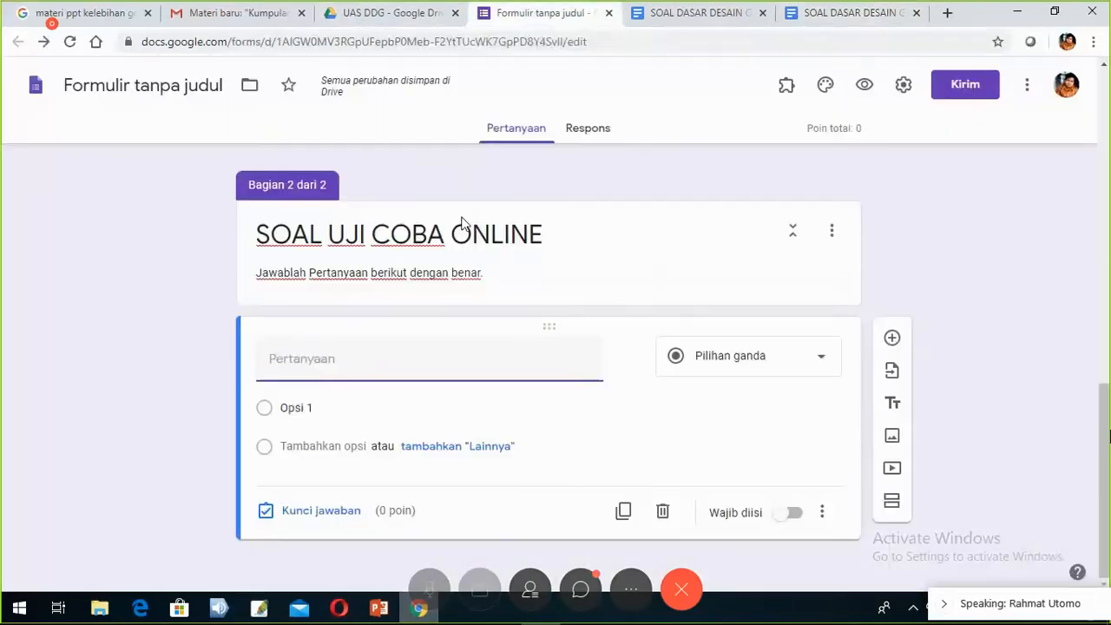
{"action": "left_click", "coordinate": [283, 359]}
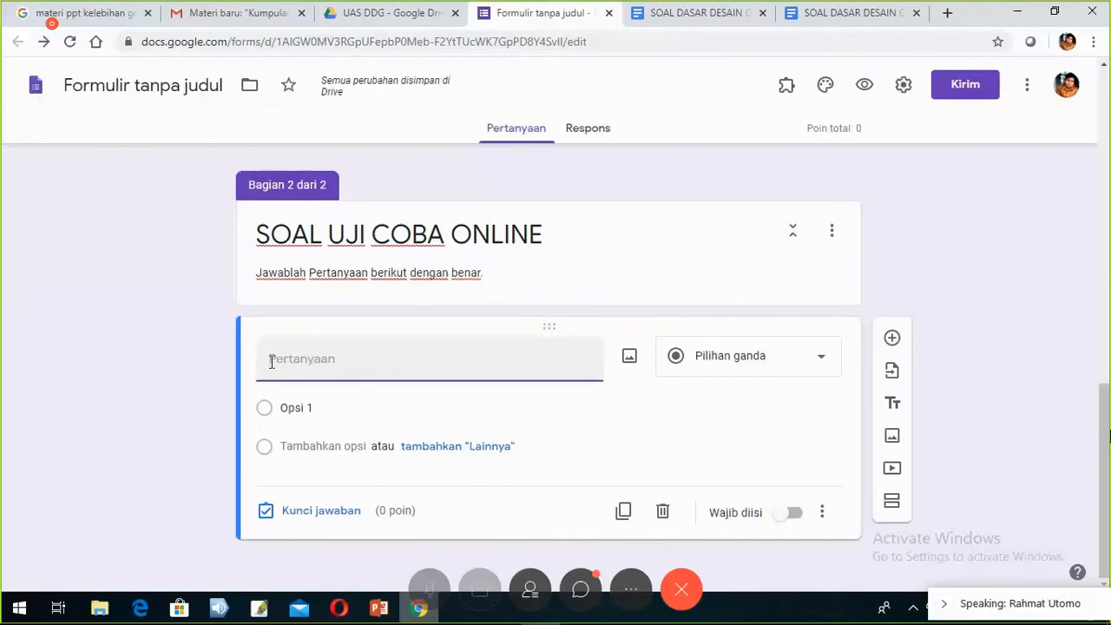
{"action": "right_click", "coordinate": [272, 362]}
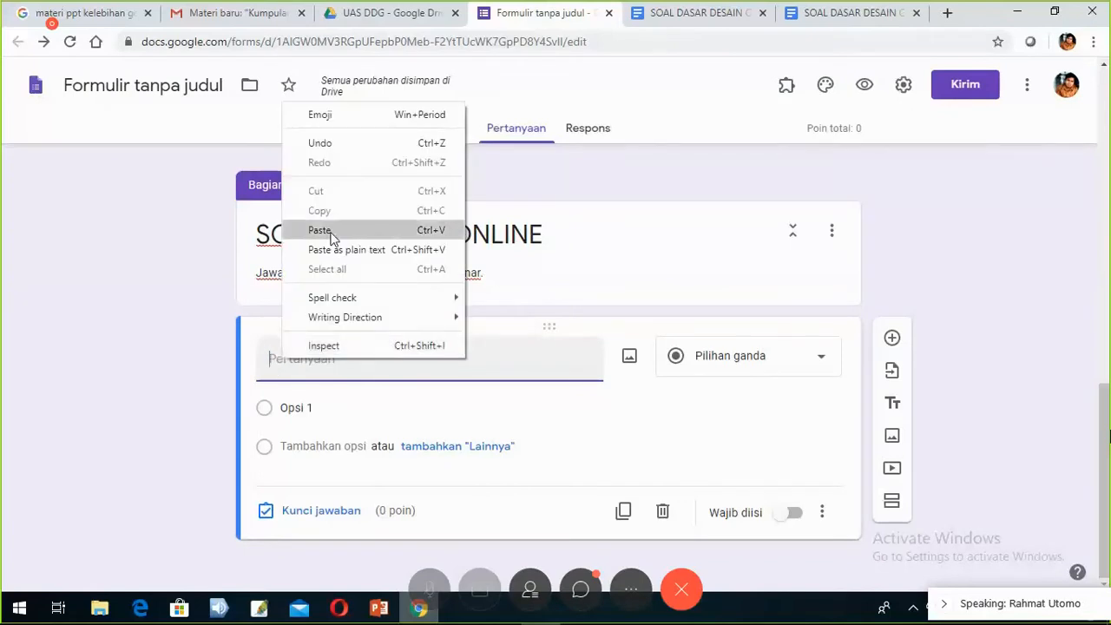
{"action": "left_click", "coordinate": [323, 228]}
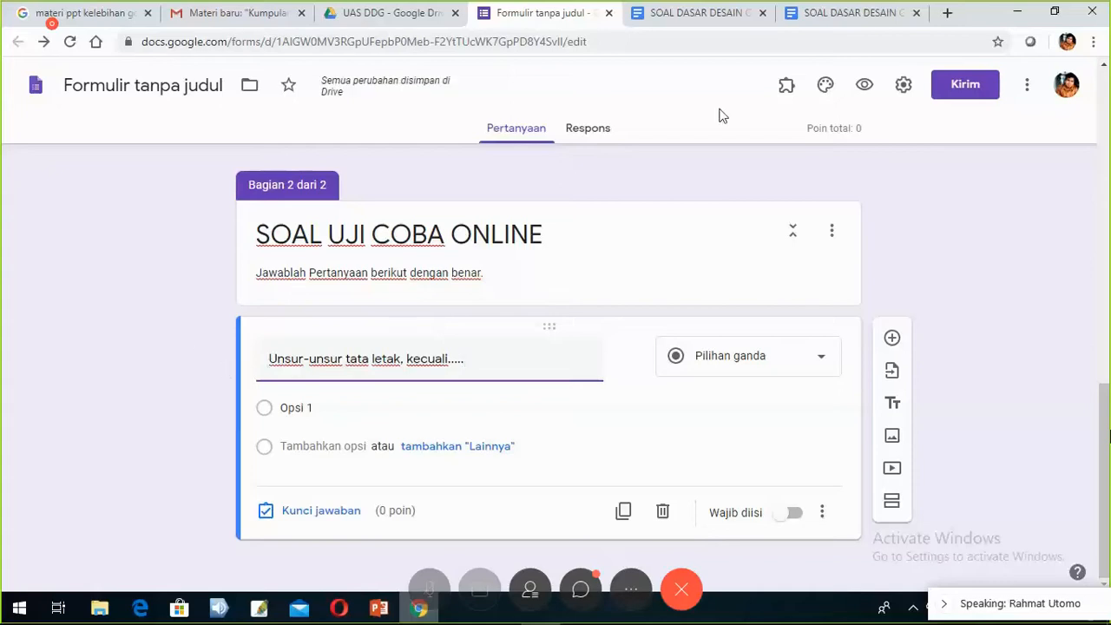
- Copy the answer lines Garis, Bidang, Tipografi, Gradasi and Tekstur from the question document
{"action": "left_click", "coordinate": [797, 26]}
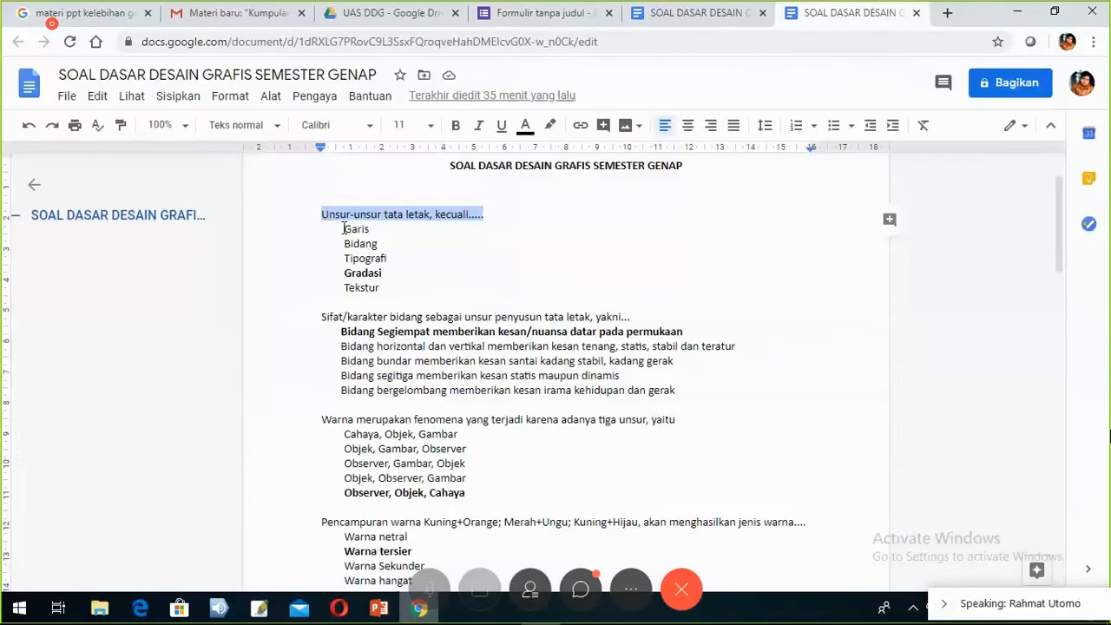
{"action": "left_click_drag", "start_coordinate": [343, 228], "coordinate": [381, 287]}
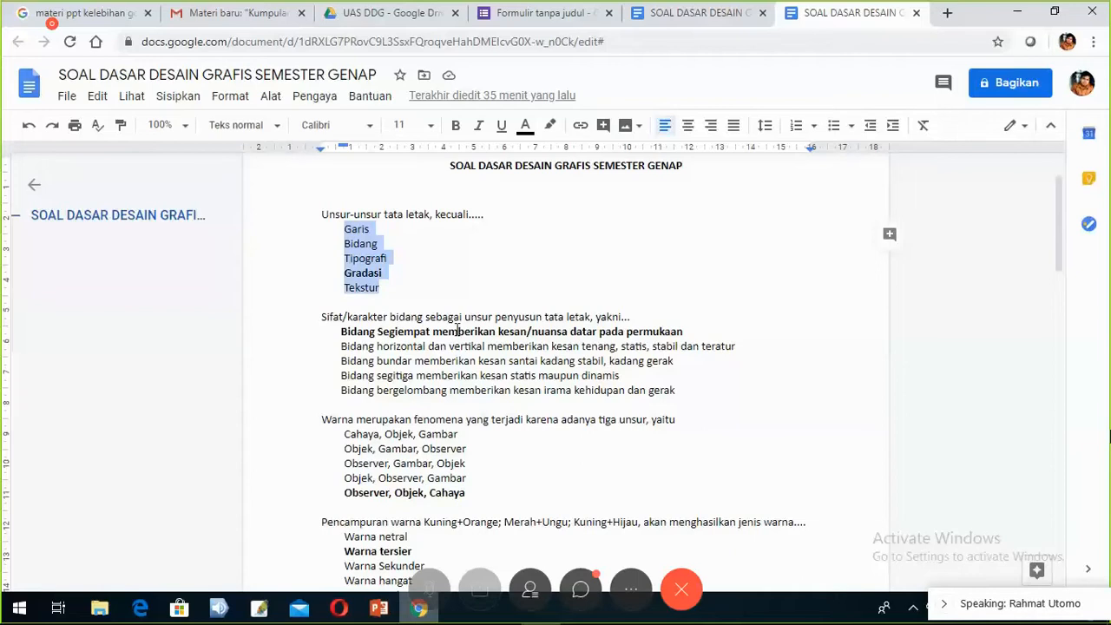
{"action": "right_click", "coordinate": [361, 292]}
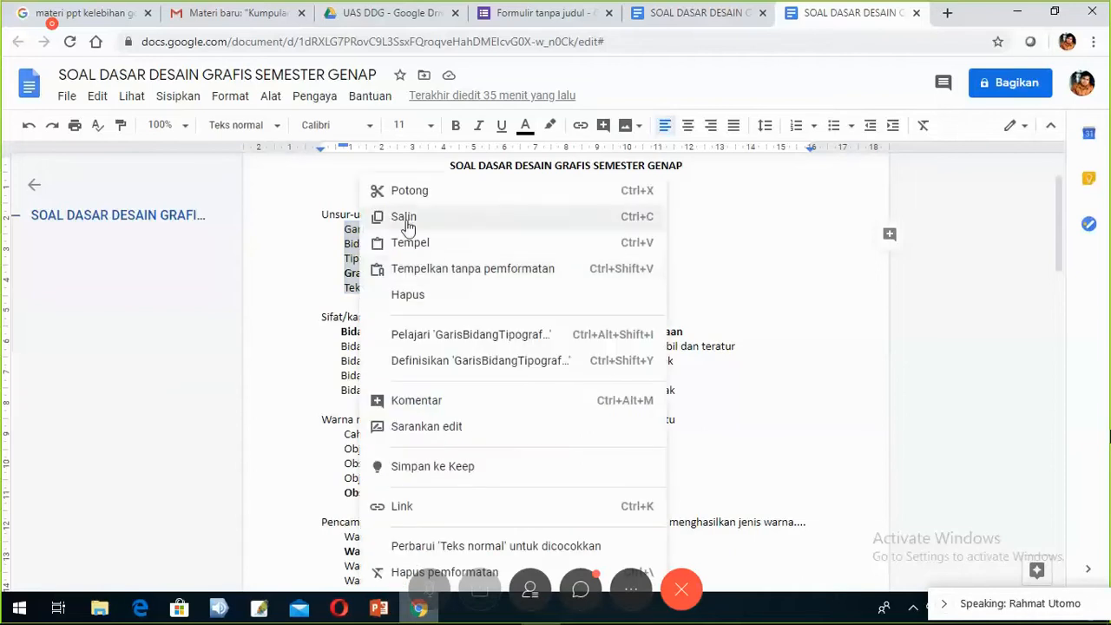
{"action": "left_click", "coordinate": [442, 222]}
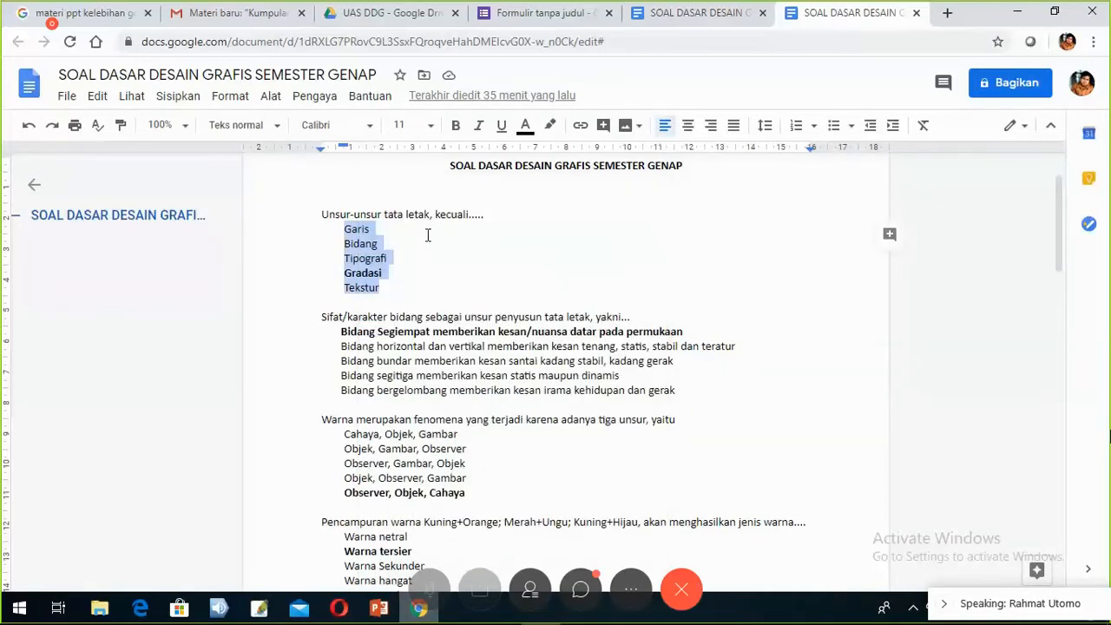
{"action": "left_click", "coordinate": [502, 25]}
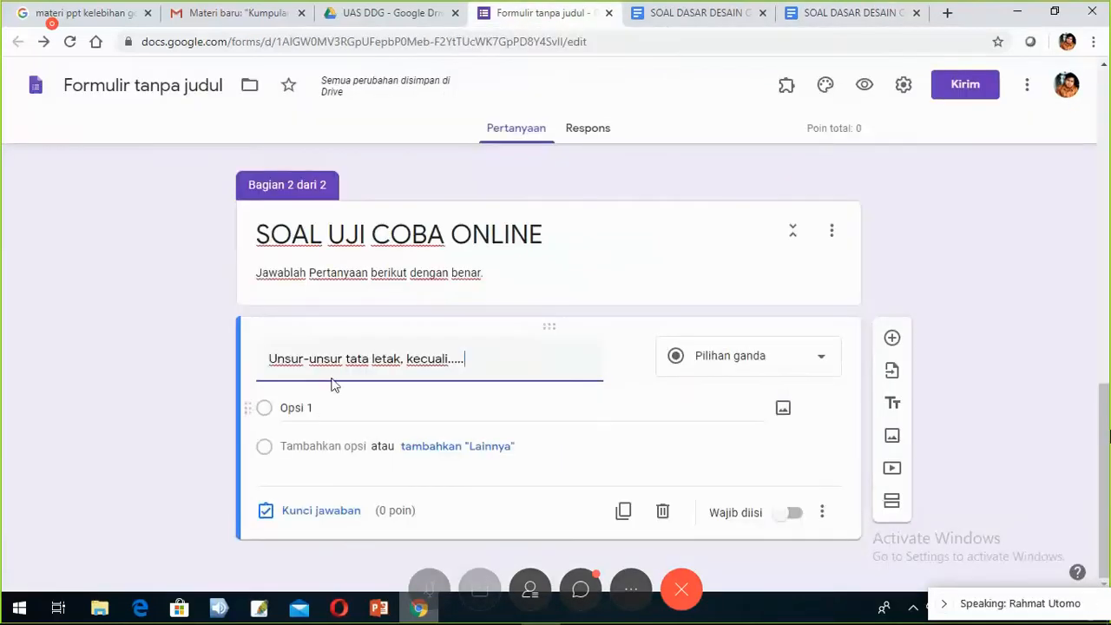
- Paste Garis, Bidang, Tipografi, Gradasi and Tekstur as five separate options of the Unsur-unsur tata letak question
{"action": "left_click", "coordinate": [293, 407]}
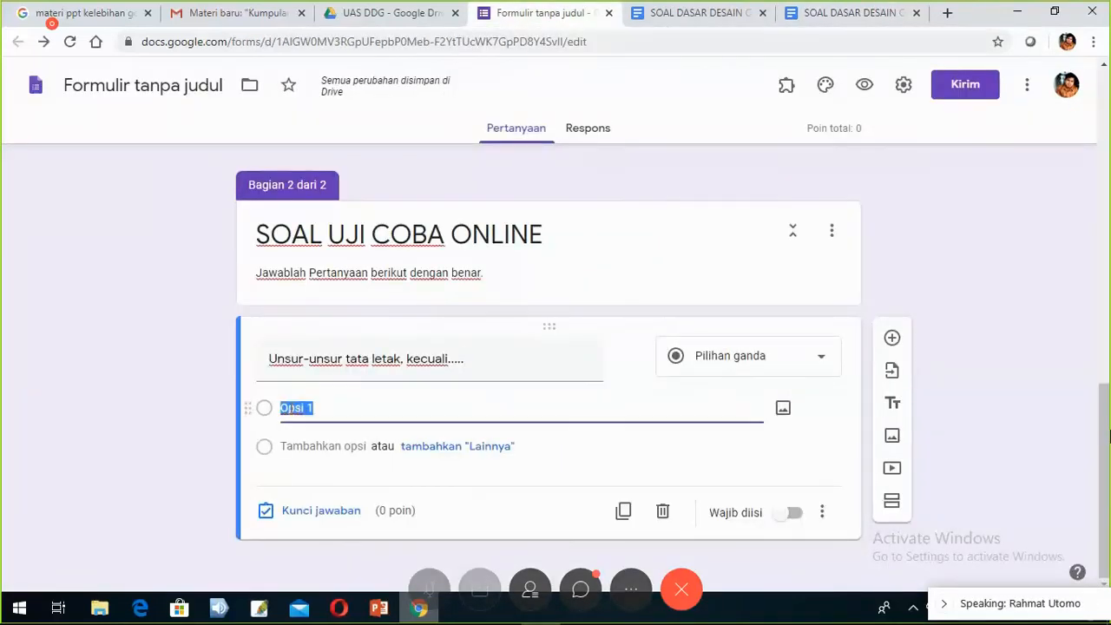
{"action": "right_click", "coordinate": [291, 407]}
{"action": "left_click", "coordinate": [333, 233]}
{"action": "scroll", "coordinate": [166, 351], "scroll_direction": "down", "scroll_amount": 1}
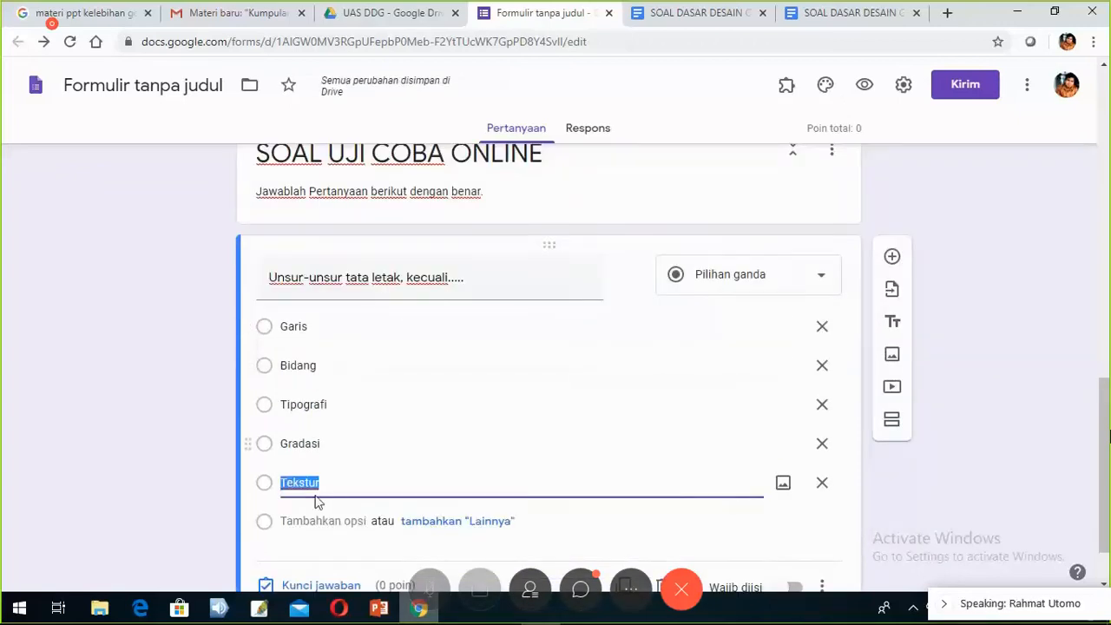
{"action": "scroll", "coordinate": [391, 430], "scroll_direction": "down", "scroll_amount": 1}
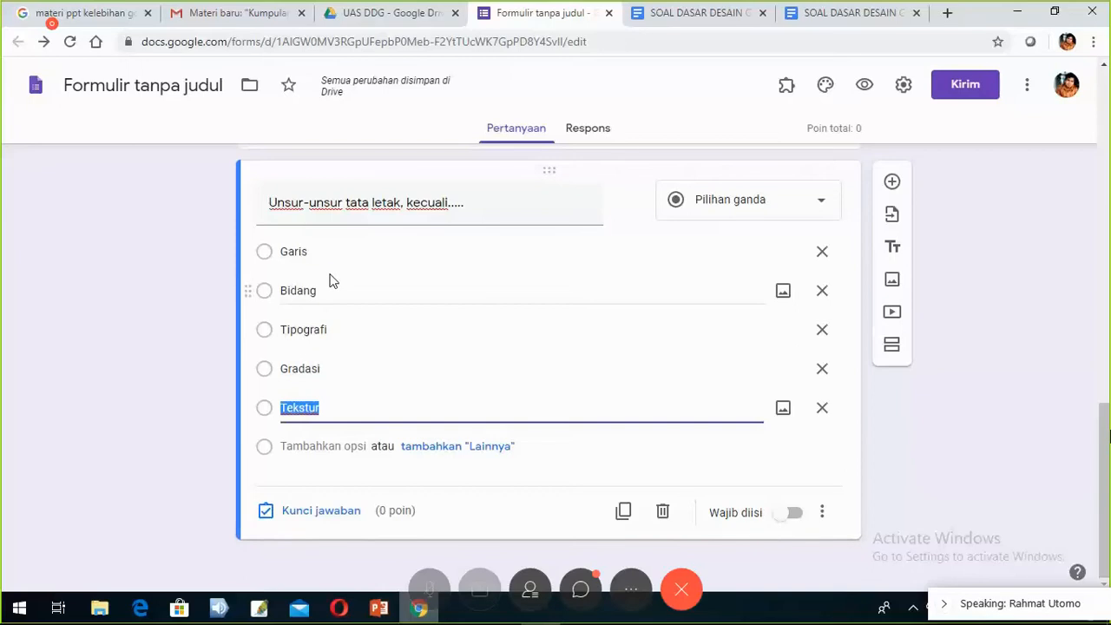
- In the answer key, give the question 5 points and mark Bidang as correct
{"action": "left_click", "coordinate": [333, 516]}
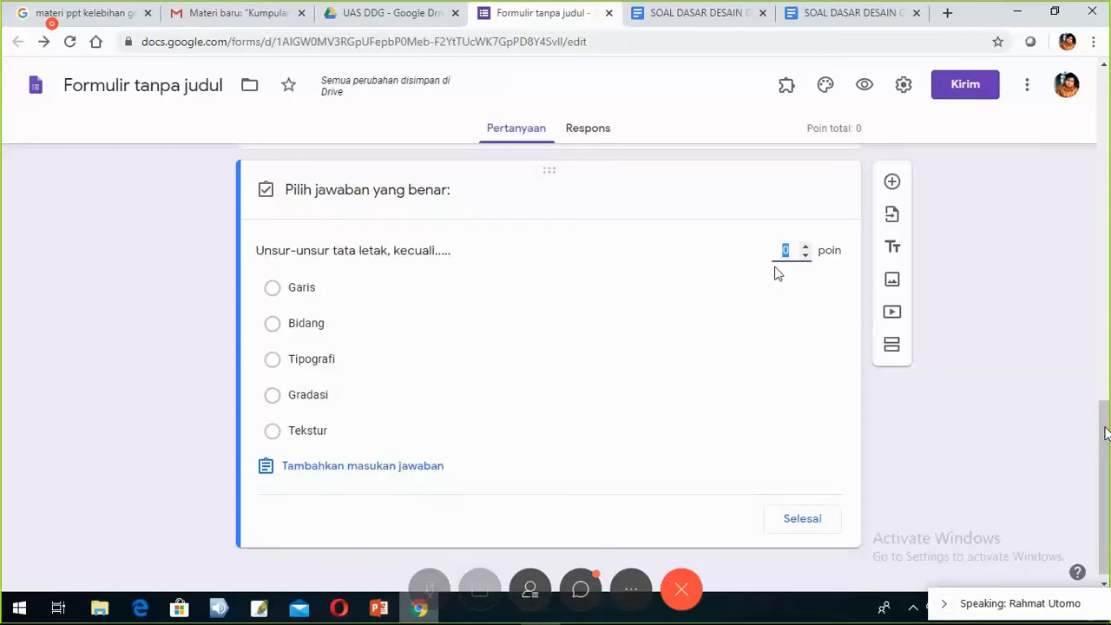
{"action": "type", "text": "5"}
{"action": "left_click", "coordinate": [273, 324]}
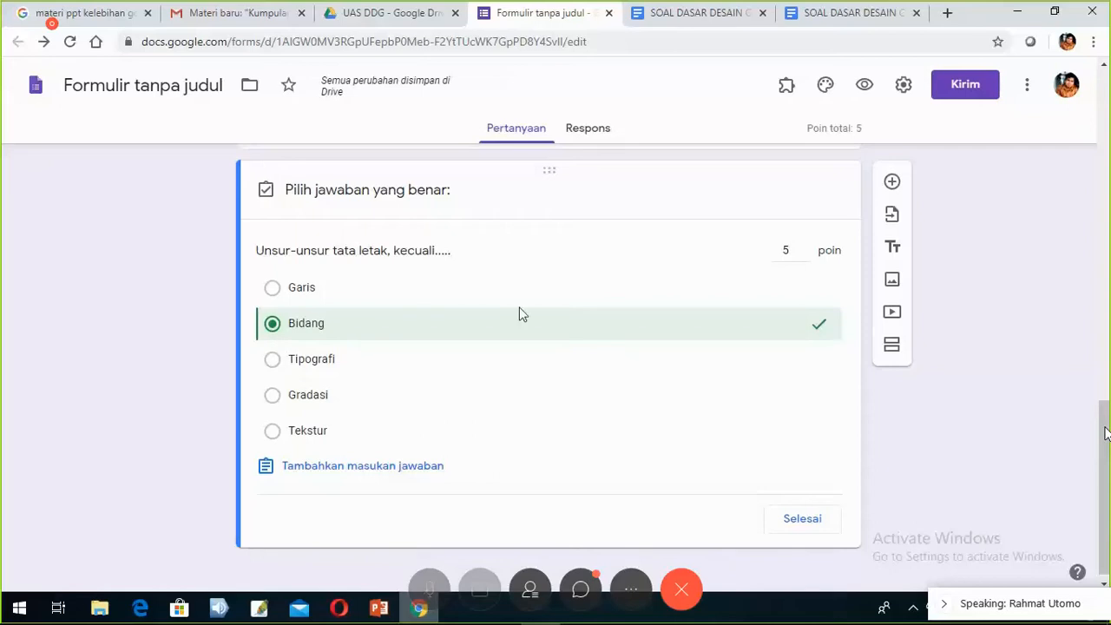
{"action": "left_click", "coordinate": [812, 531]}
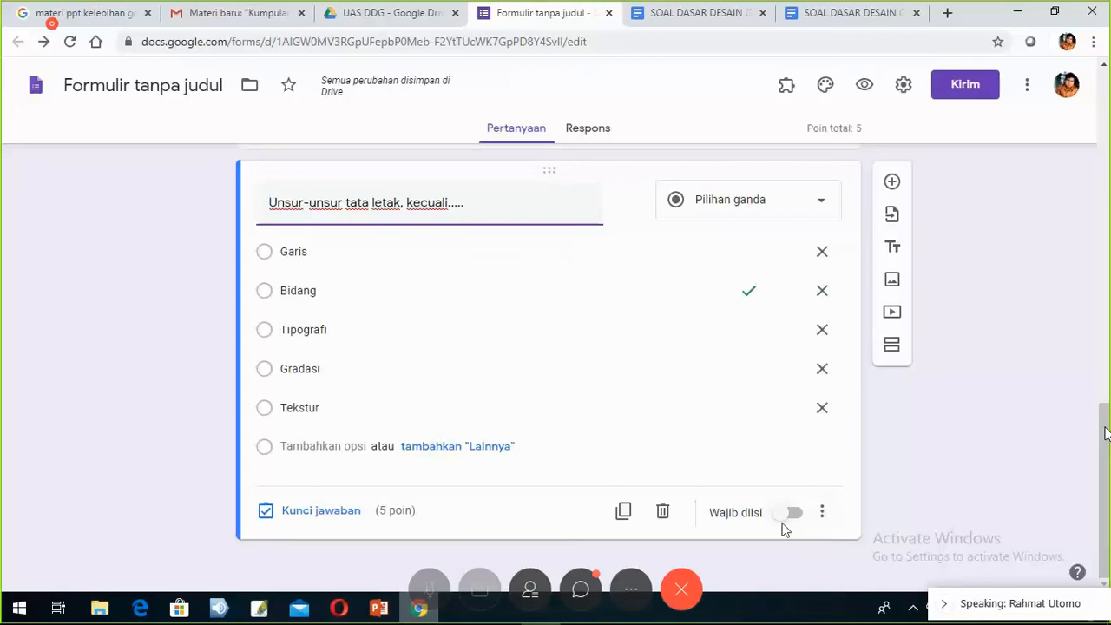
- Switch on Wajib diisi so the first question is required
{"action": "left_click", "coordinate": [787, 519]}
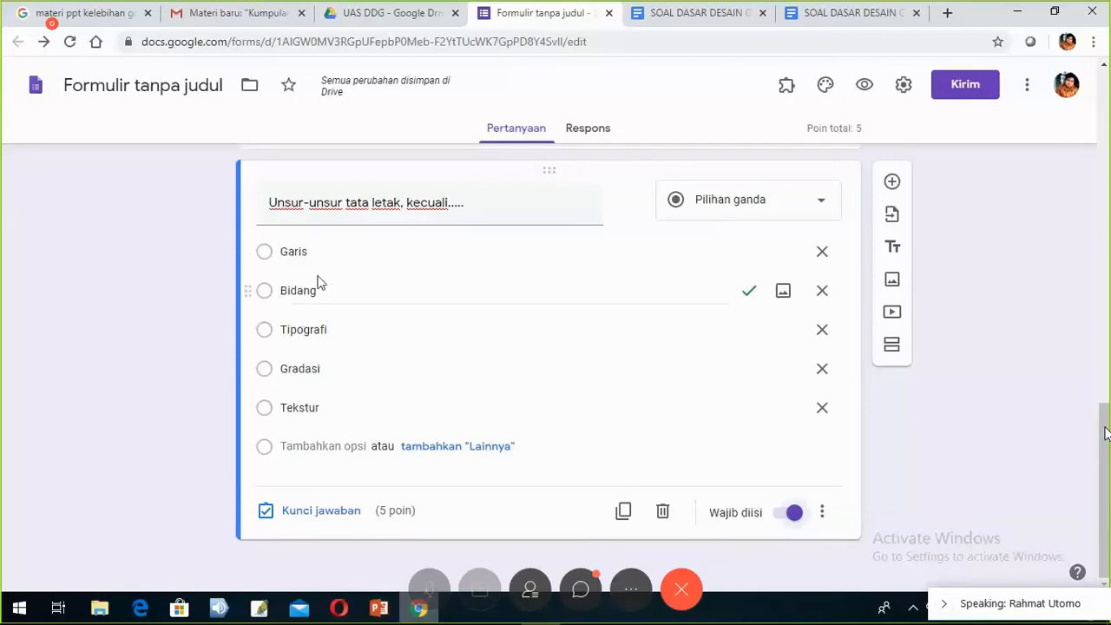
{"action": "left_click", "coordinate": [824, 516]}
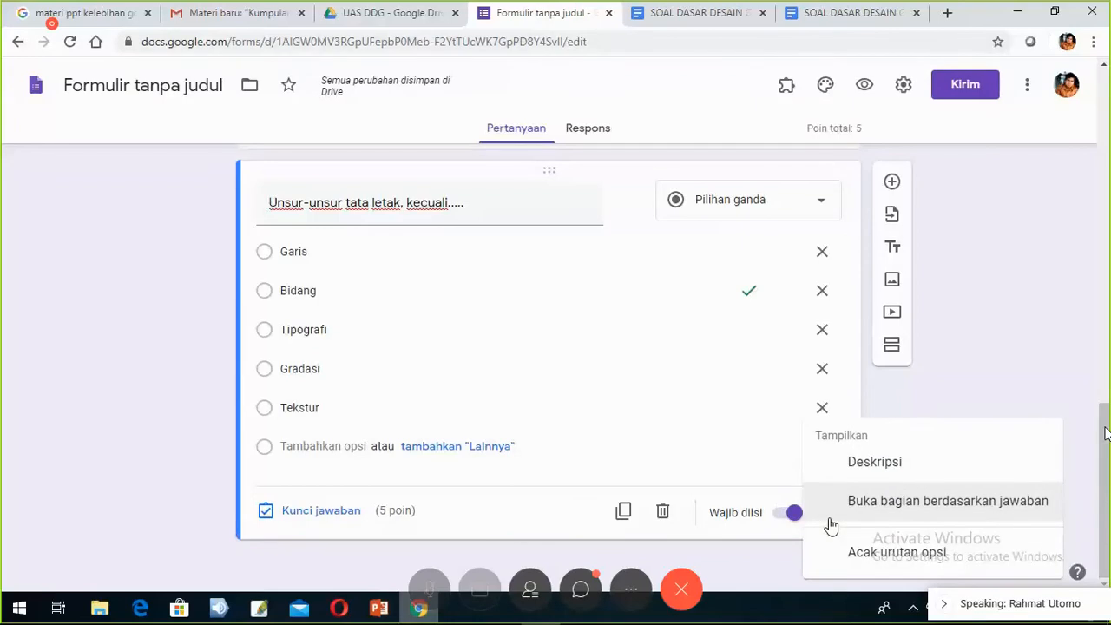
{"action": "left_click", "coordinate": [503, 522]}
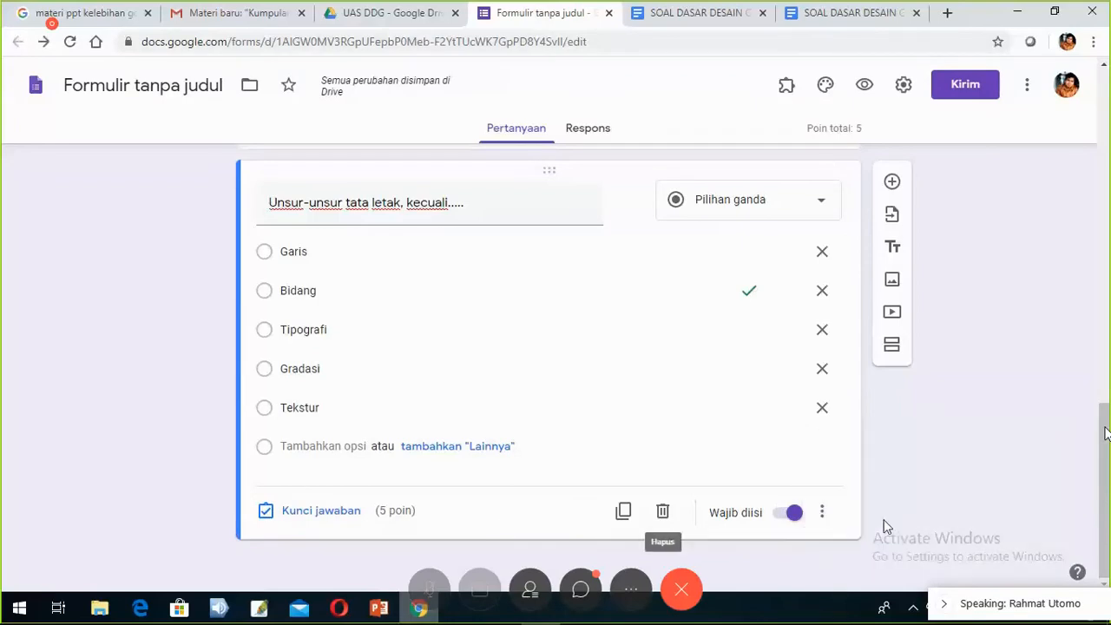
- Add a new blank multiple-choice question below the first one
{"action": "left_click", "coordinate": [824, 515]}
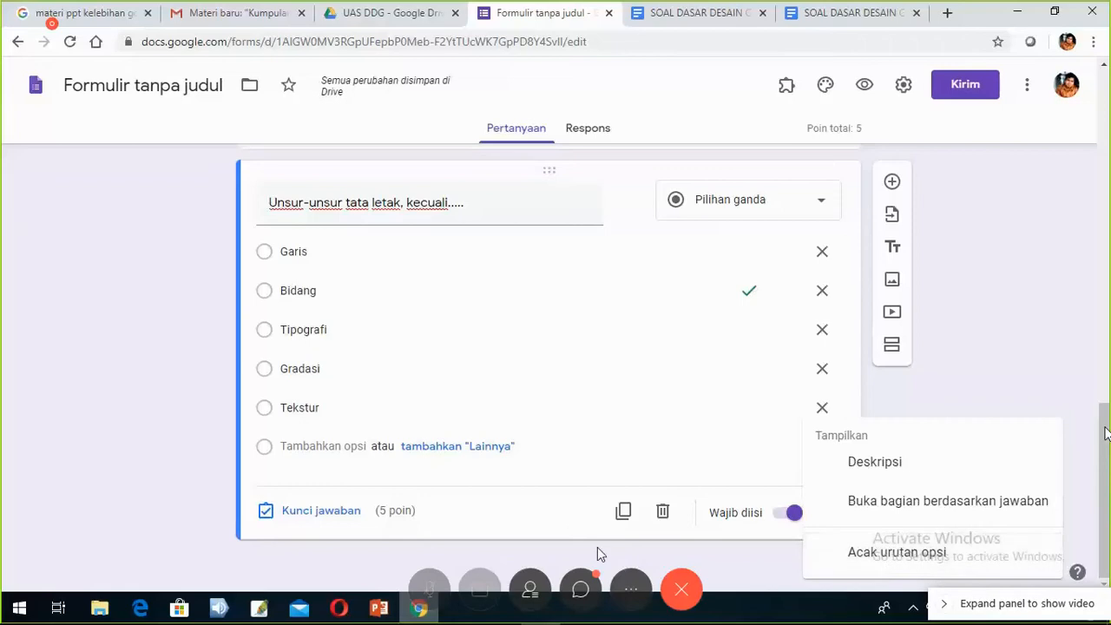
{"action": "left_click", "coordinate": [566, 530]}
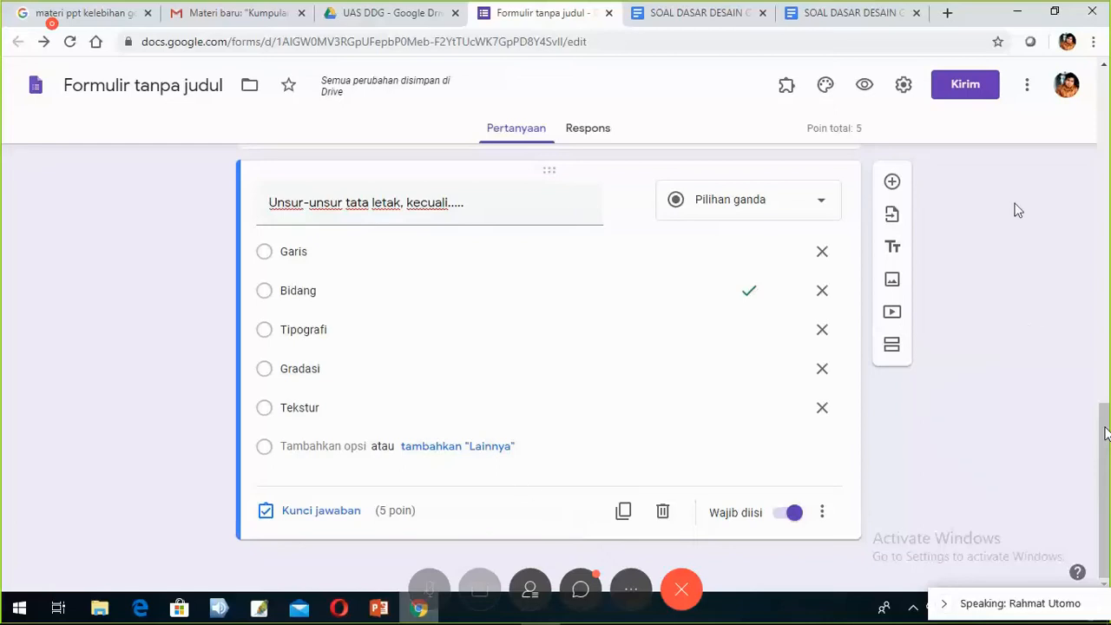
{"action": "left_click", "coordinate": [893, 182]}
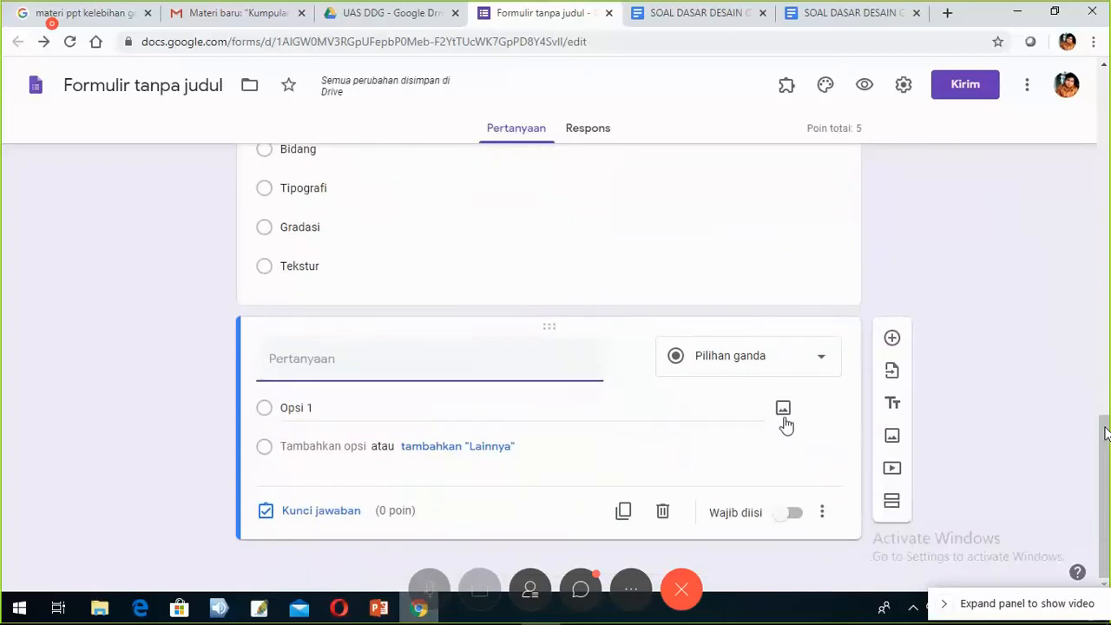
- Copy 'Sifat/karakter bidang sebagai unsur penyusun tata letak, yakni...' from the SOAL DASAR DESAIN document
{"action": "left_click", "coordinate": [816, 19]}
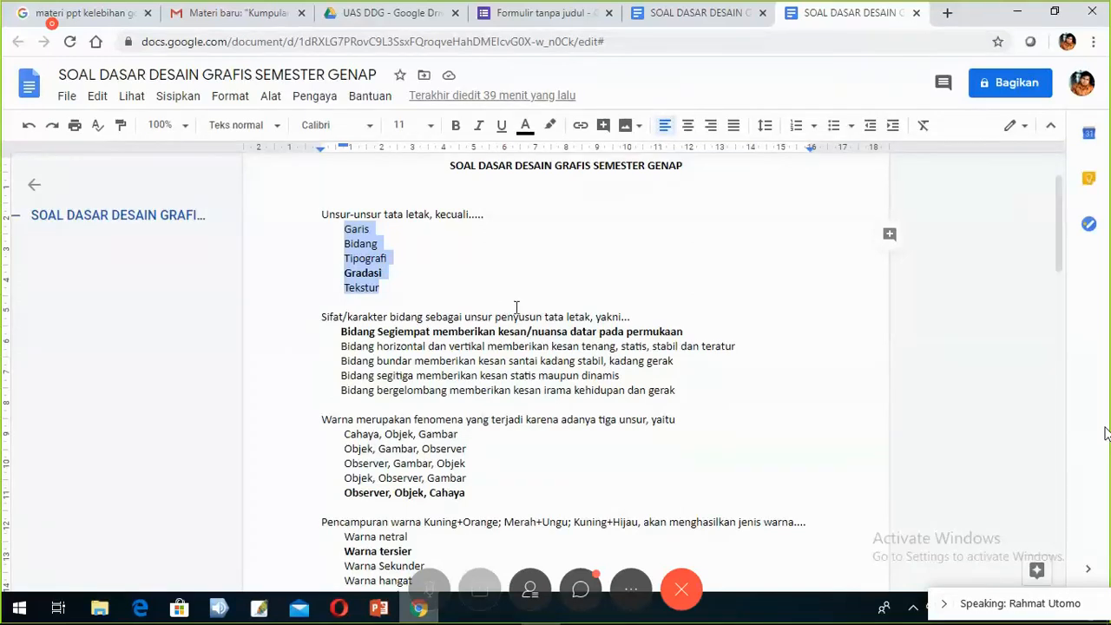
{"action": "scroll", "coordinate": [380, 289], "scroll_direction": "down", "scroll_amount": 1}
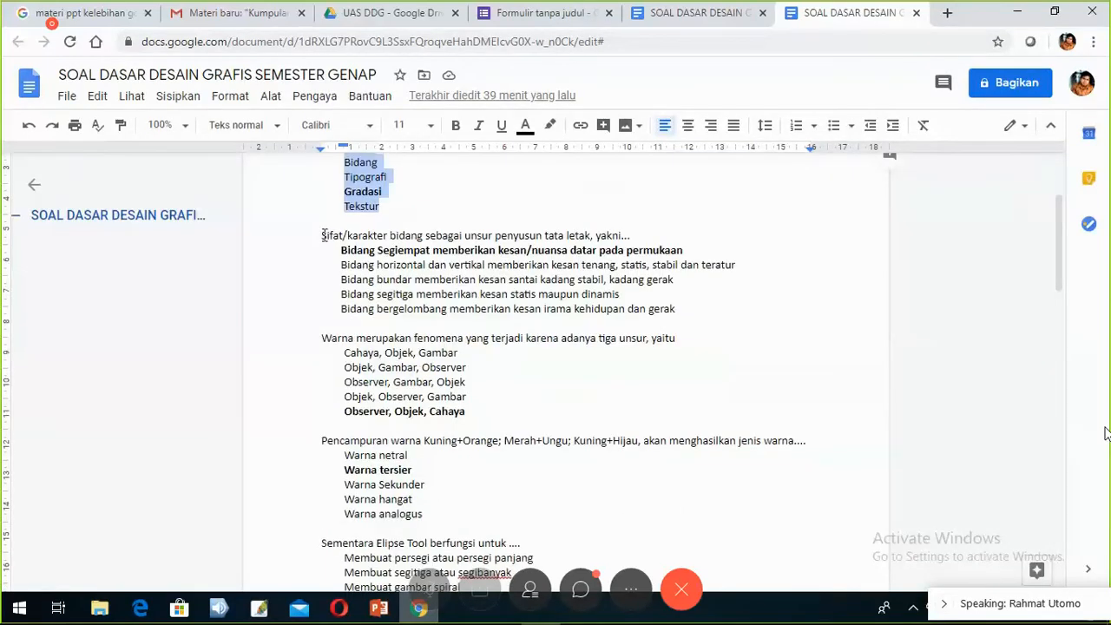
{"action": "left_click_drag", "start_coordinate": [322, 237], "coordinate": [633, 236]}
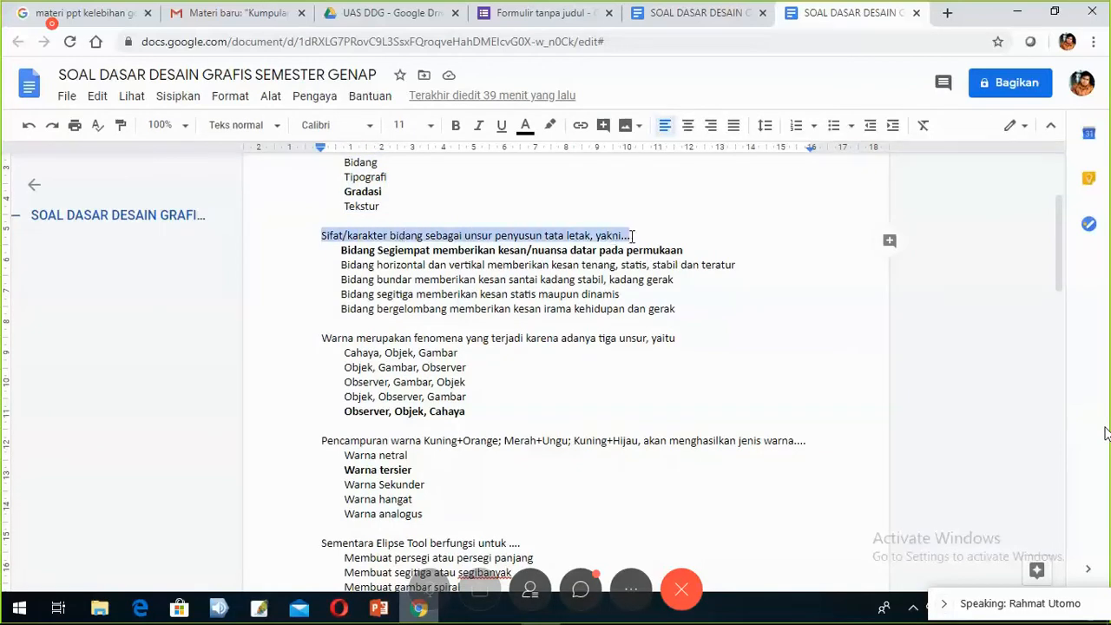
{"action": "right_click", "coordinate": [575, 238]}
{"action": "left_click", "coordinate": [607, 193]}
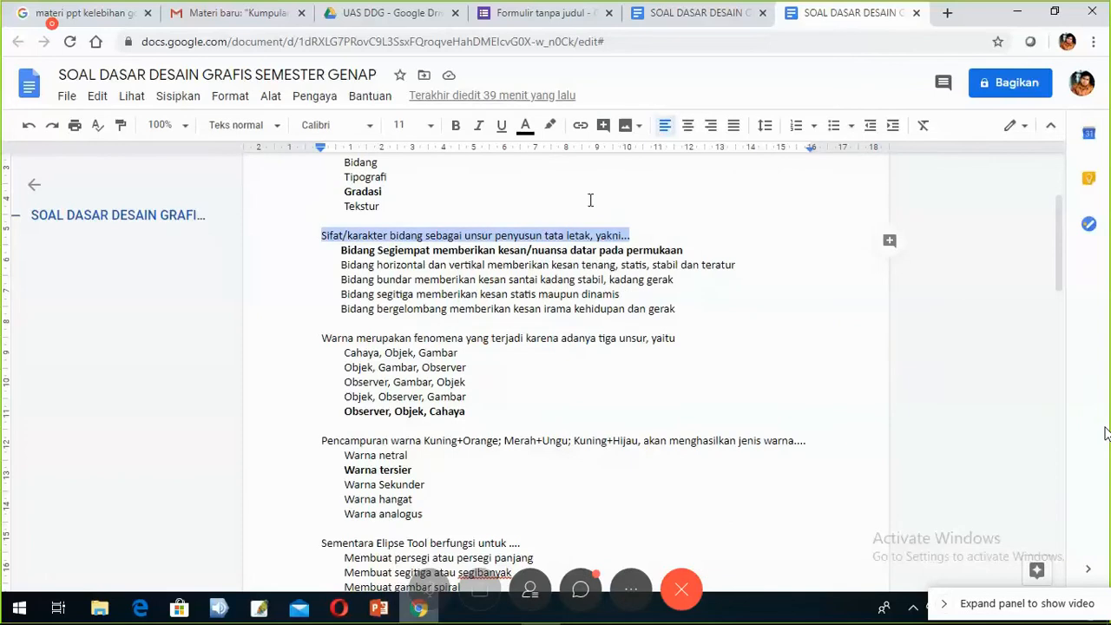
- Paste the Sifat/karakter bidang text as the new question and set its type to Paragraf
{"action": "left_click", "coordinate": [536, 26]}
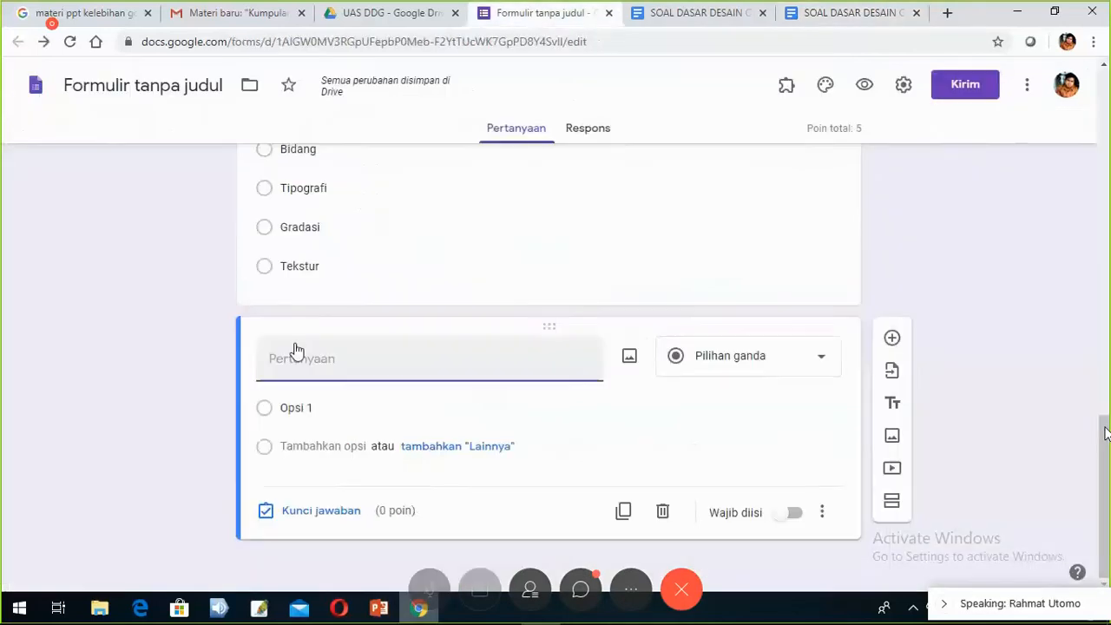
{"action": "right_click", "coordinate": [274, 358]}
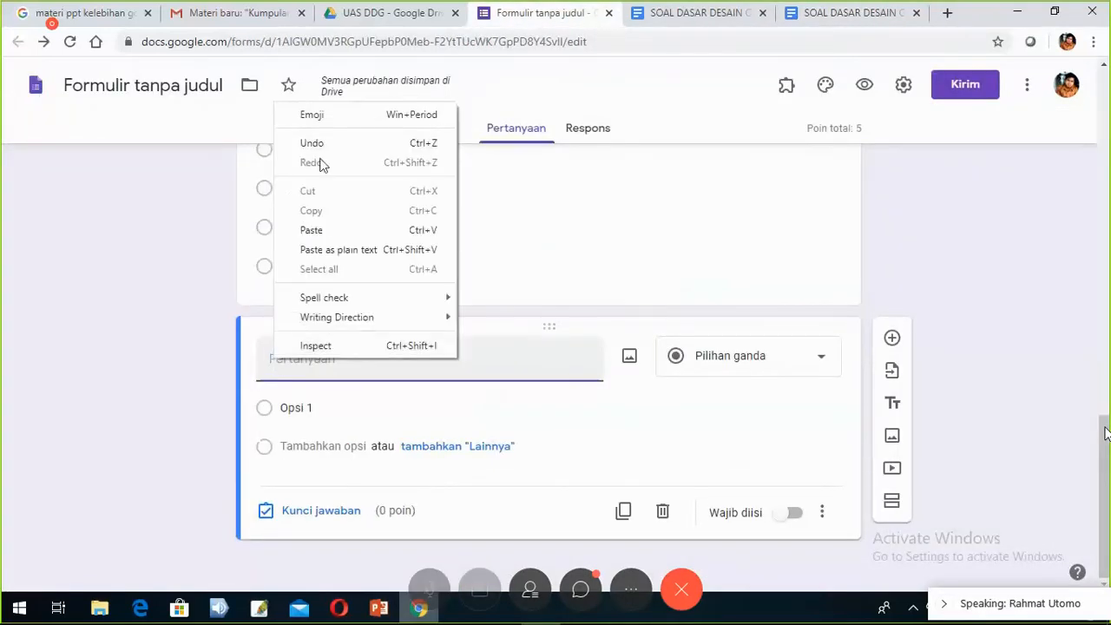
{"action": "left_click", "coordinate": [321, 229]}
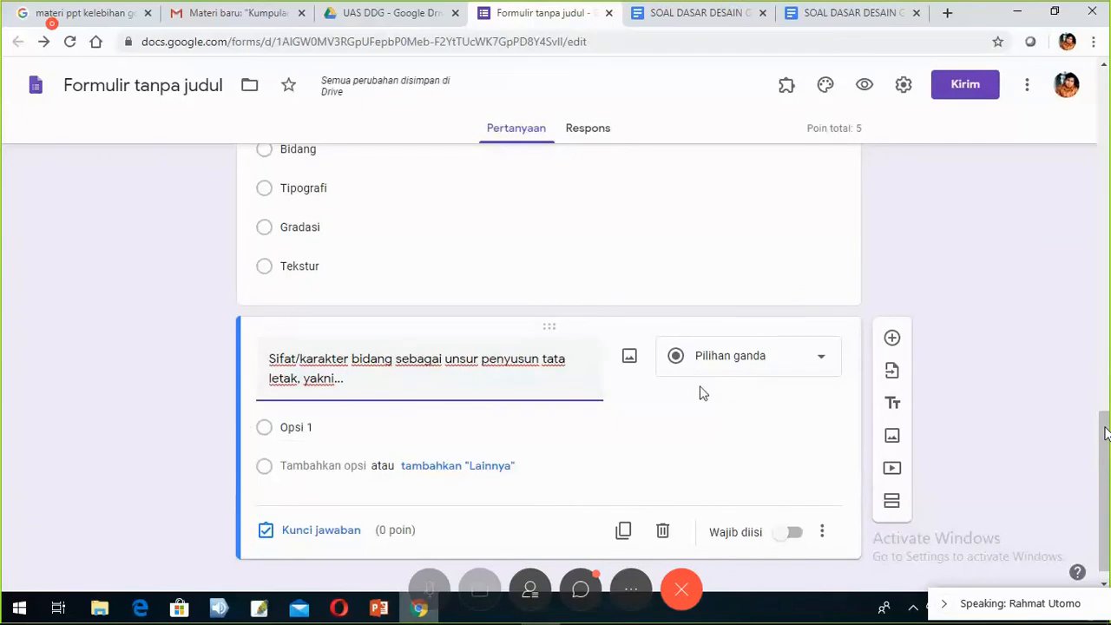
{"action": "left_click", "coordinate": [743, 368]}
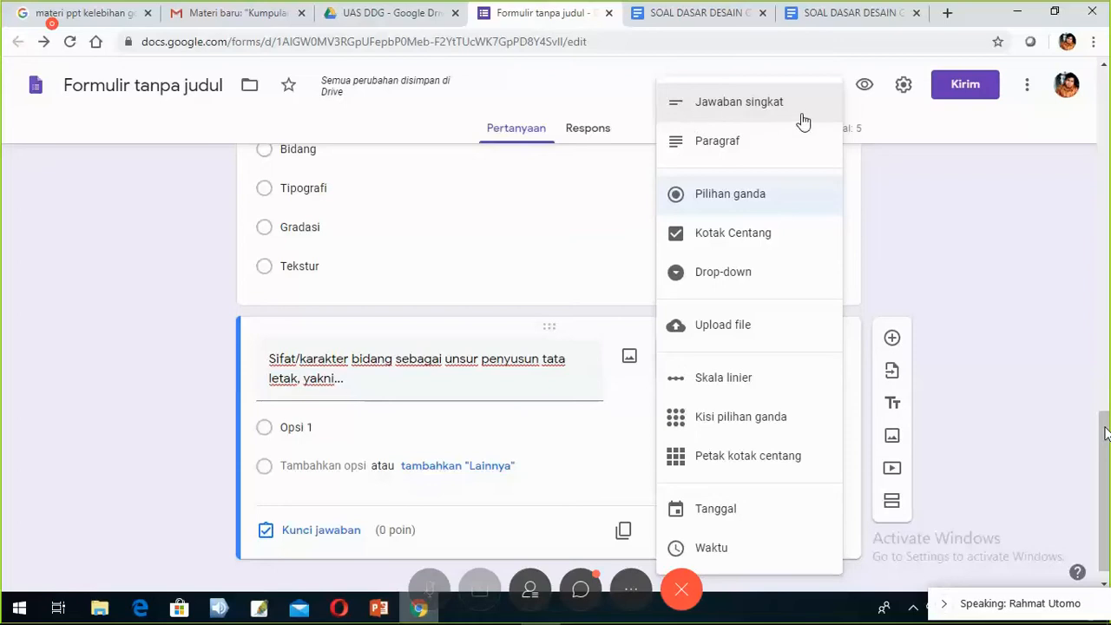
{"action": "left_click", "coordinate": [727, 159]}
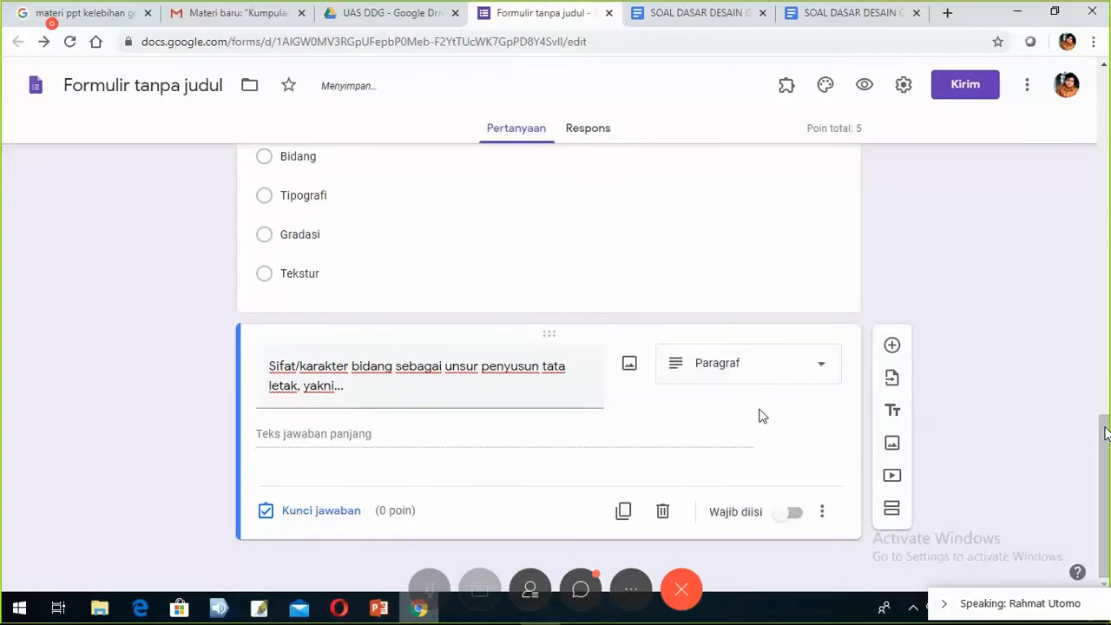
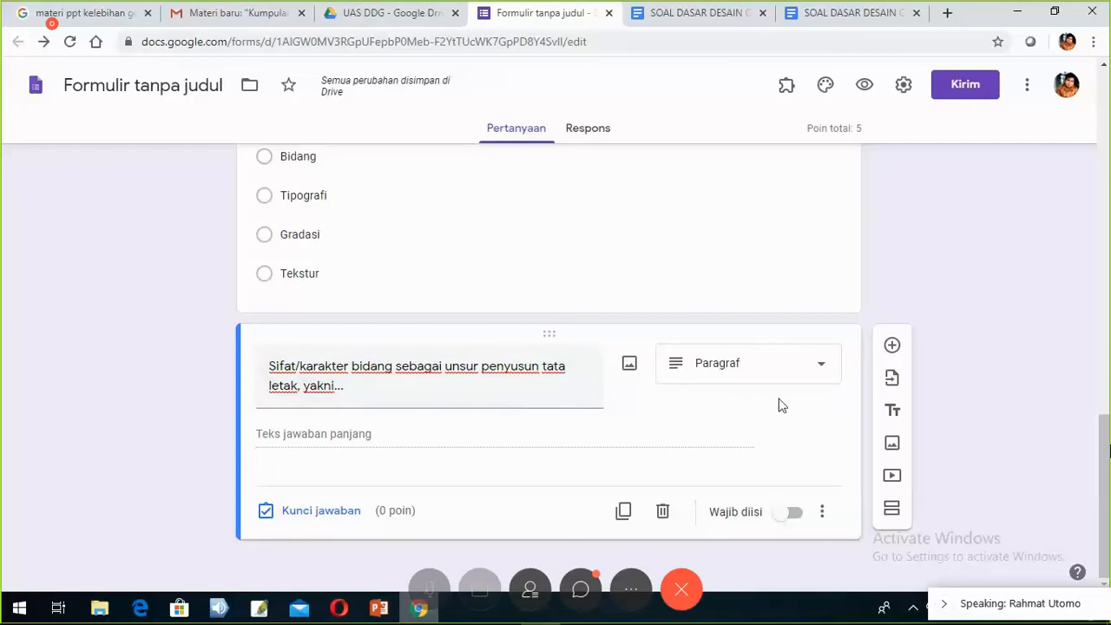
- Change the Sifat/karakter bidang question's type from Paragraf to Pilihan ganda
{"action": "left_click", "coordinate": [765, 378]}
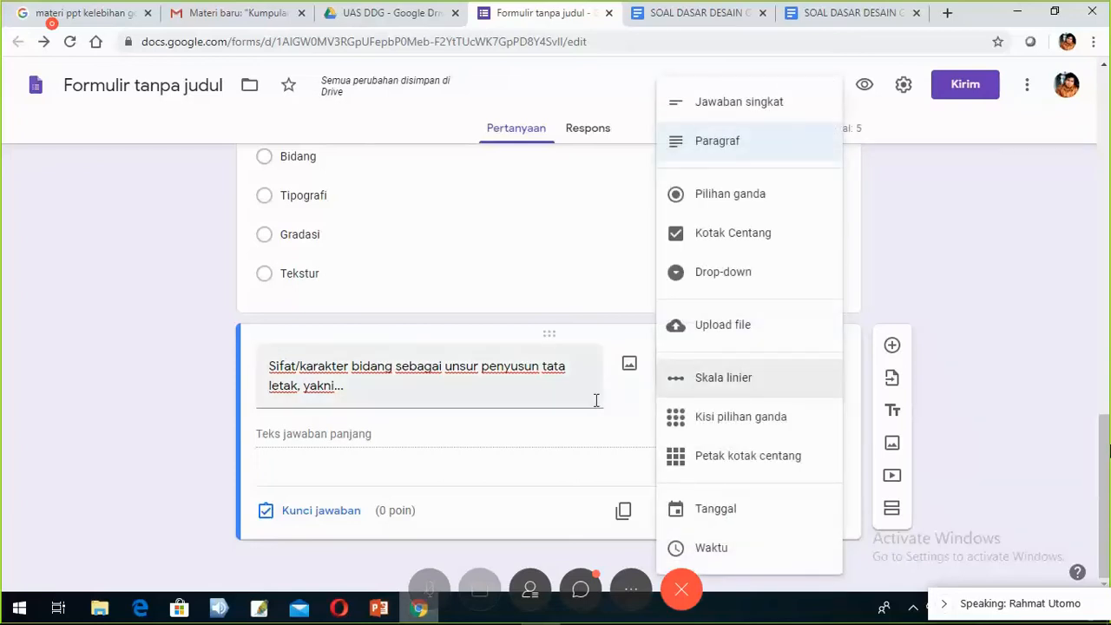
{"action": "left_click", "coordinate": [721, 144]}
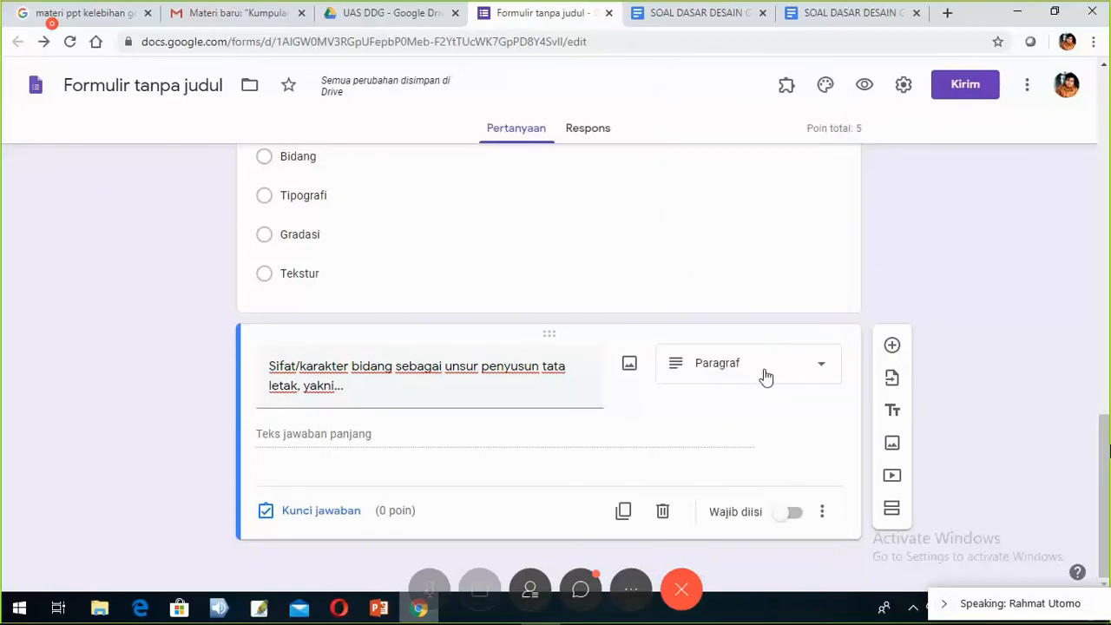
{"action": "left_click", "coordinate": [777, 378]}
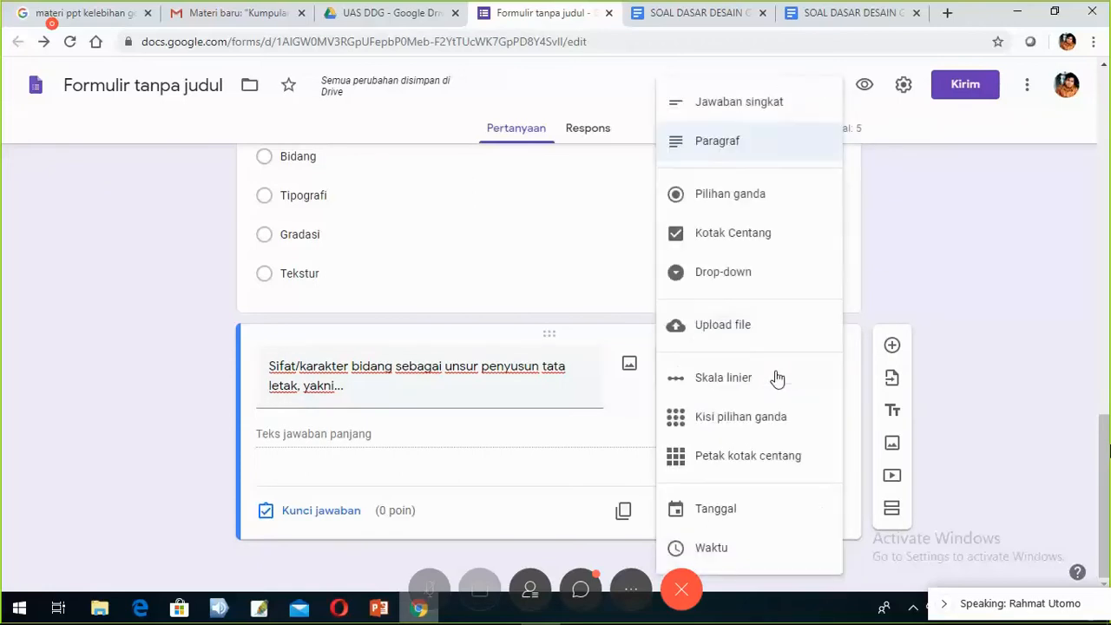
{"action": "left_click", "coordinate": [735, 204]}
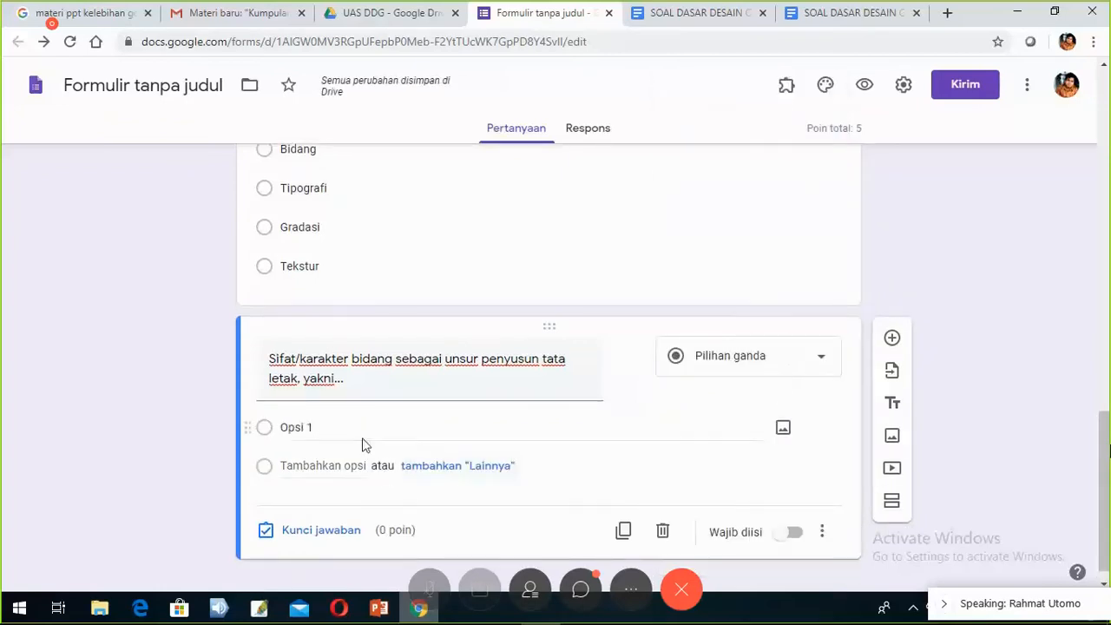
{"action": "left_click", "coordinate": [847, 13]}
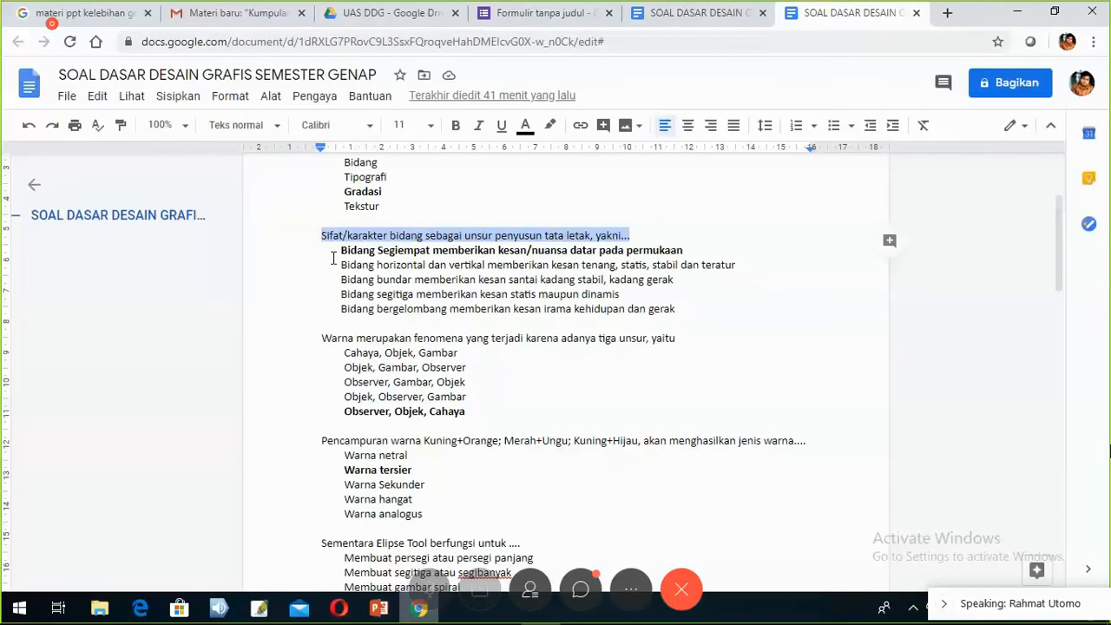
- Copy the five 'Bidang …' answer lines from the SOAL DASAR DESAIN GRAFIS document
{"action": "left_click_drag", "start_coordinate": [338, 250], "coordinate": [679, 307]}
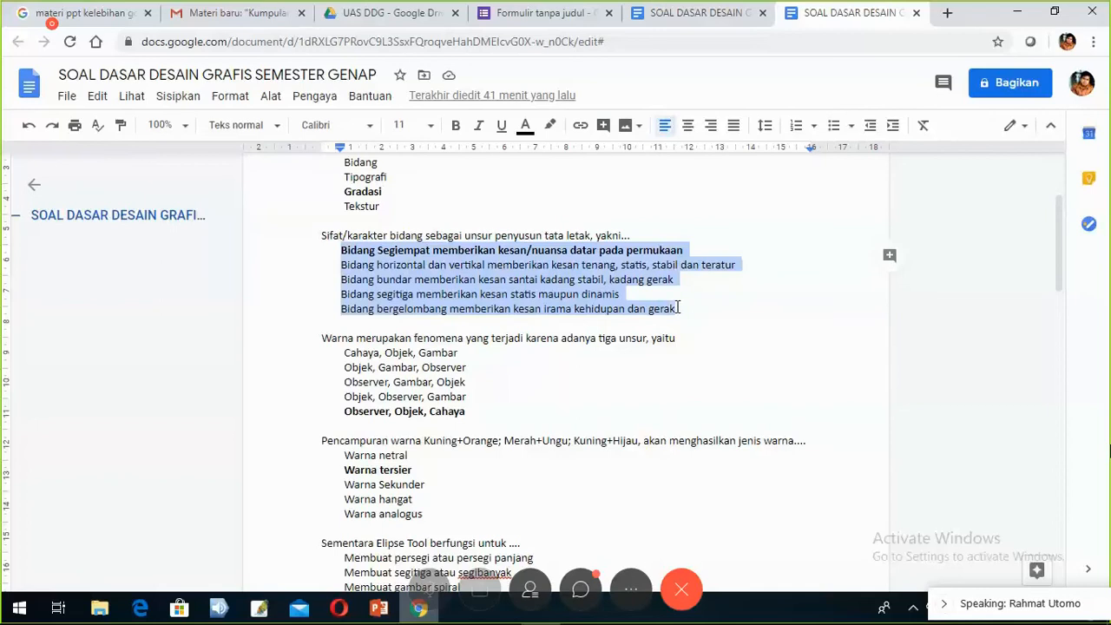
{"action": "right_click", "coordinate": [515, 296]}
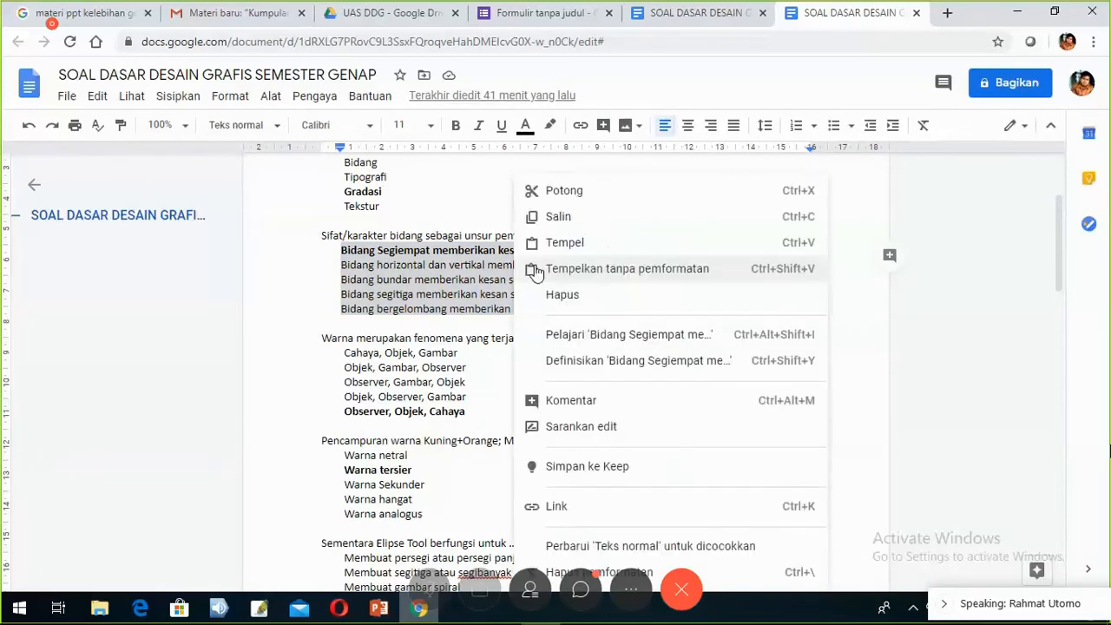
{"action": "left_click", "coordinate": [557, 219]}
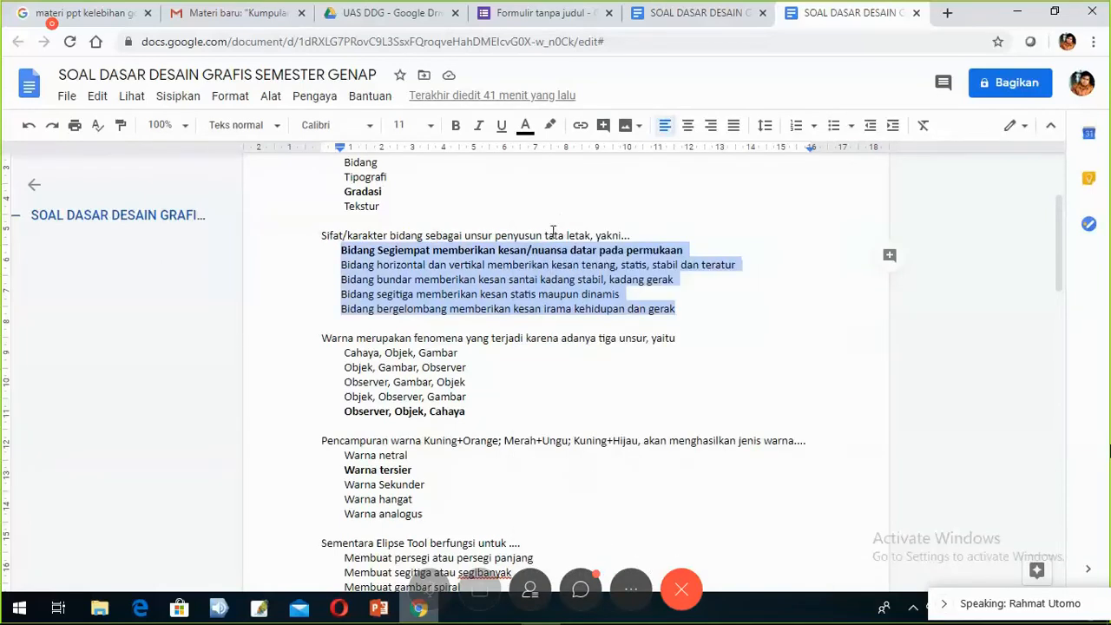
{"action": "left_click", "coordinate": [568, 27]}
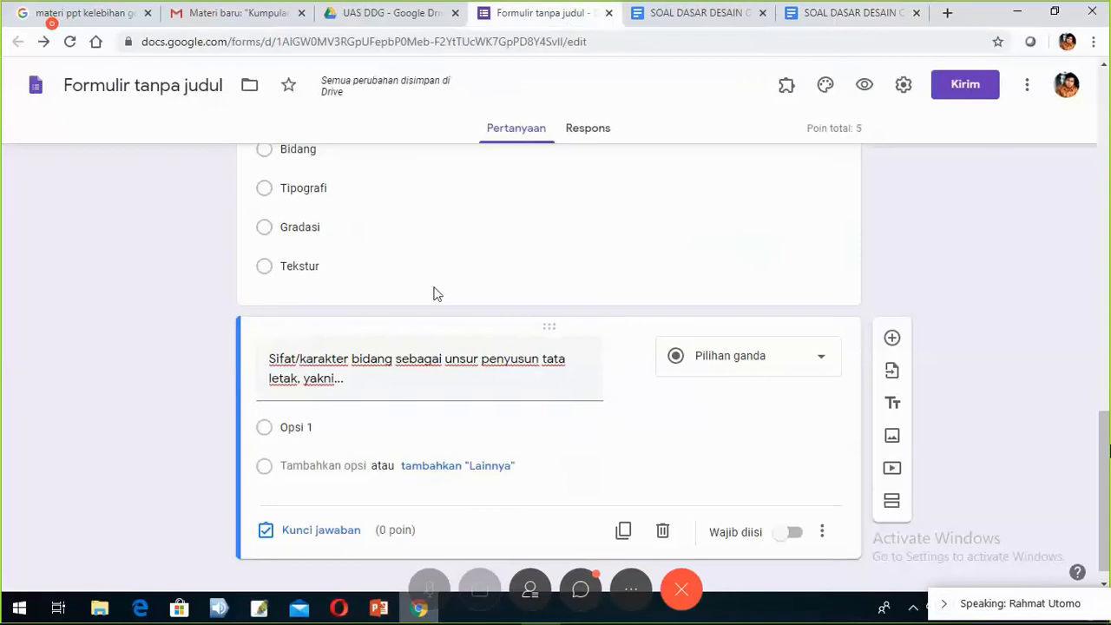
- Paste the five 'Bidang …' lines over Opsi 1 as separate answer options
{"action": "left_click", "coordinate": [295, 427]}
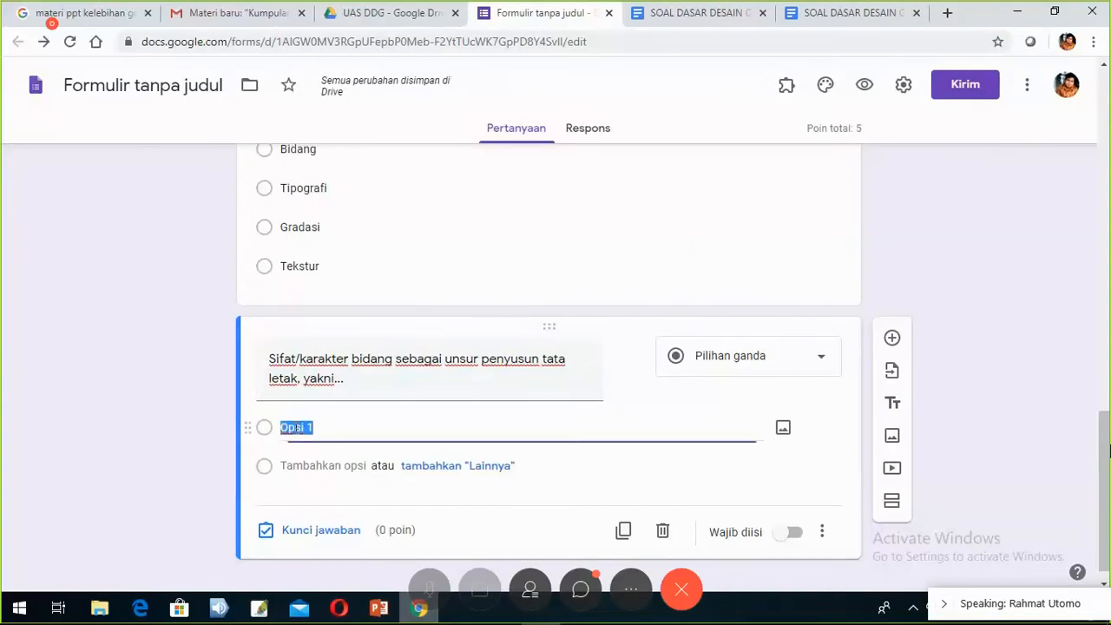
{"action": "right_click", "coordinate": [295, 427]}
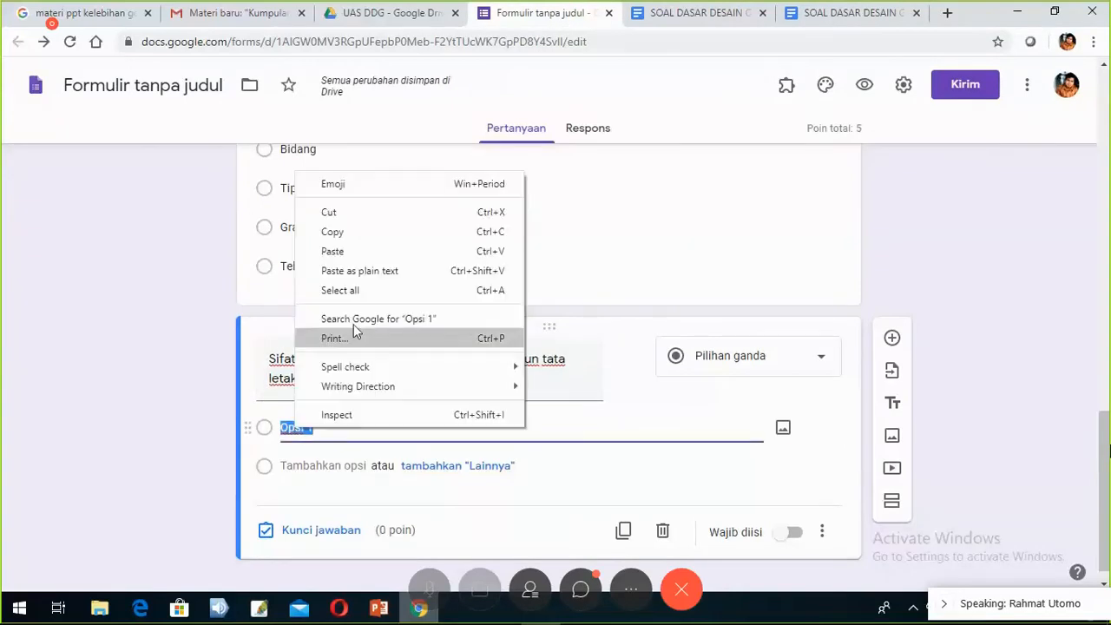
{"action": "left_click", "coordinate": [364, 254]}
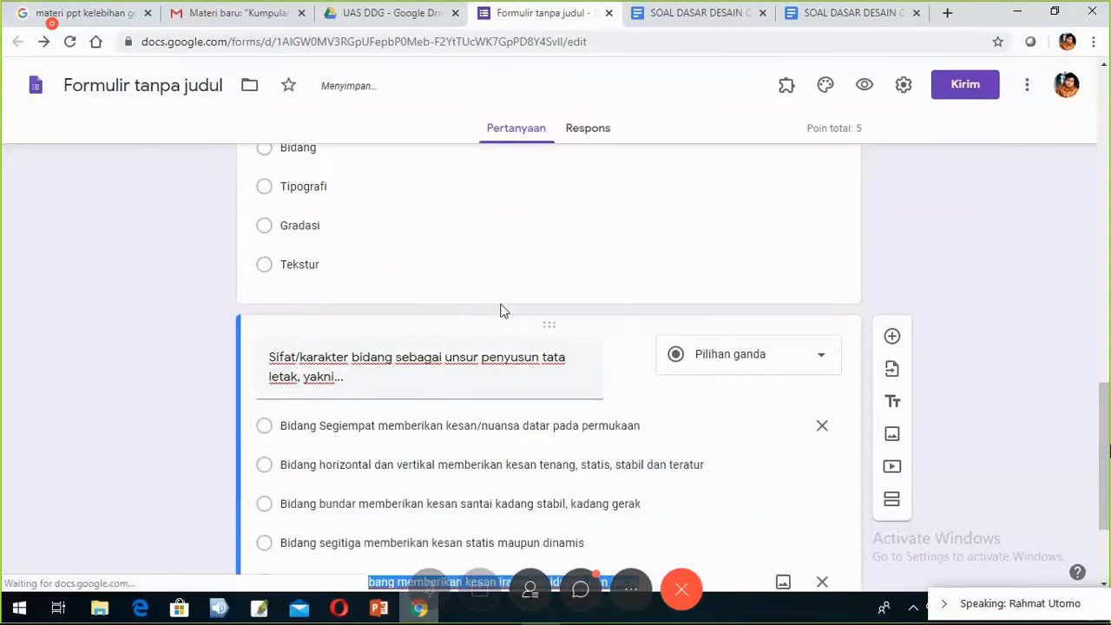
{"action": "scroll", "coordinate": [501, 311], "scroll_direction": "down", "scroll_amount": 2}
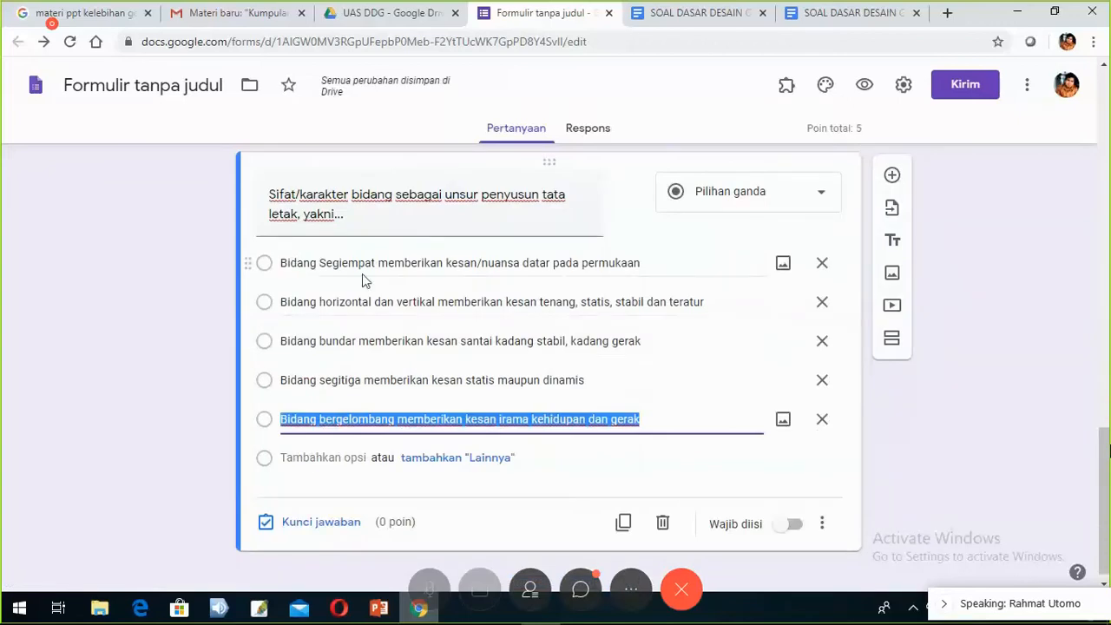
- Give the question a 5-point answer key with Bidang Segiempat as the only correct answer
{"action": "left_click", "coordinate": [336, 528]}
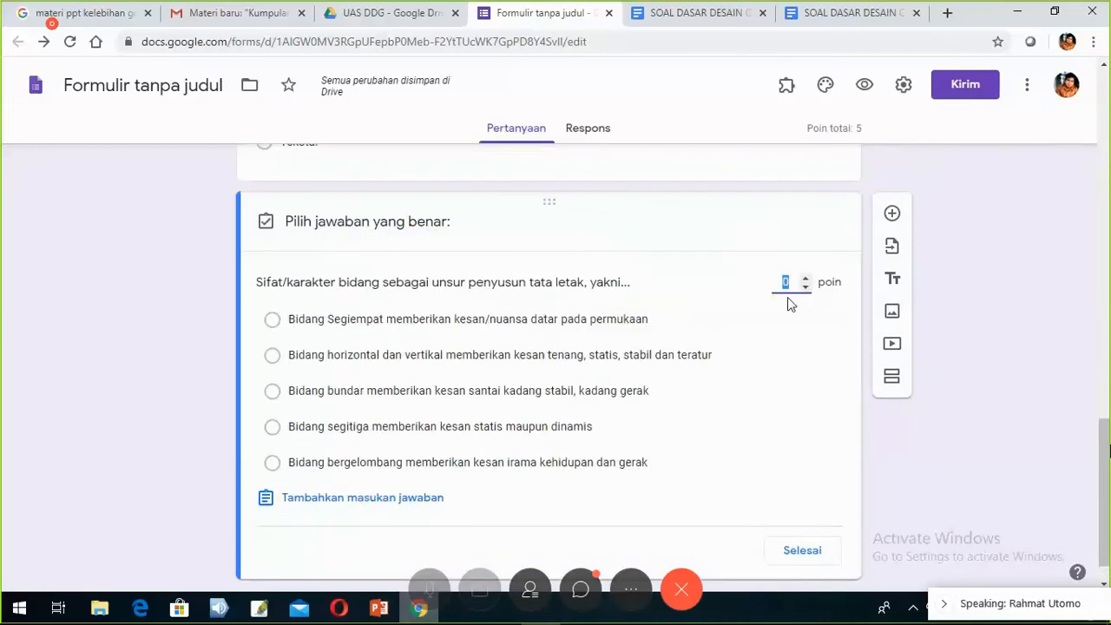
{"action": "type", "text": "5"}
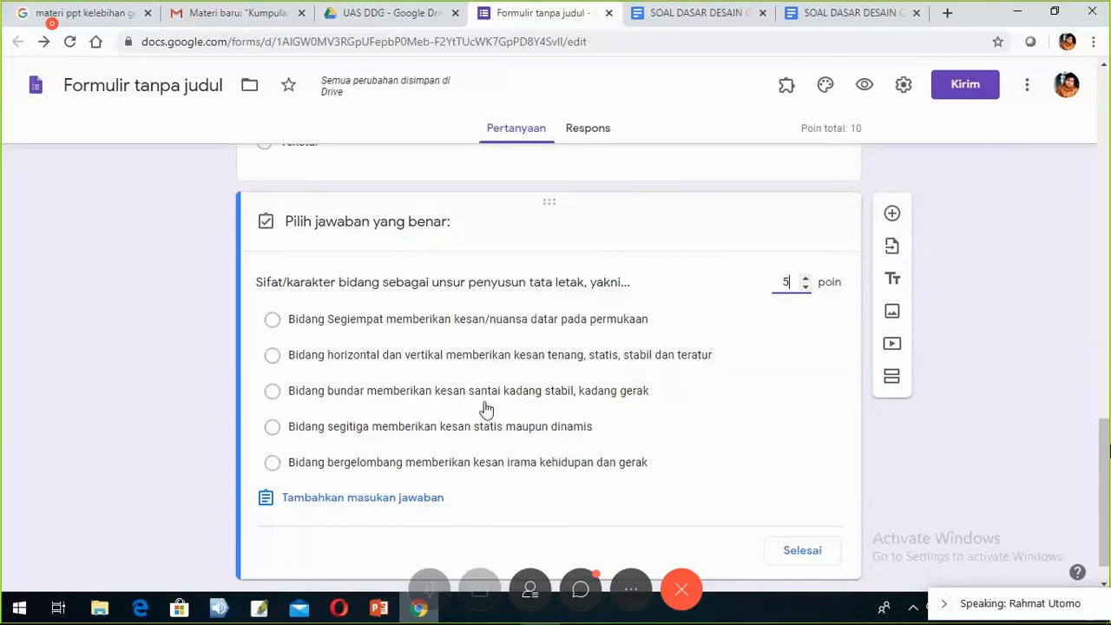
{"action": "left_click", "coordinate": [273, 437]}
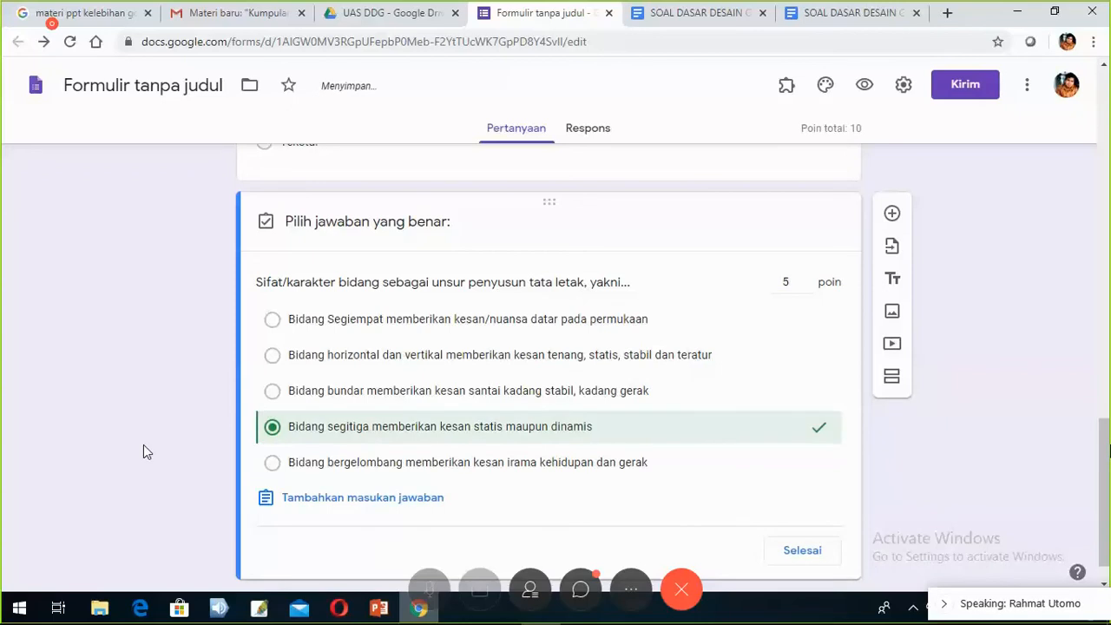
{"action": "left_click", "coordinate": [822, 17]}
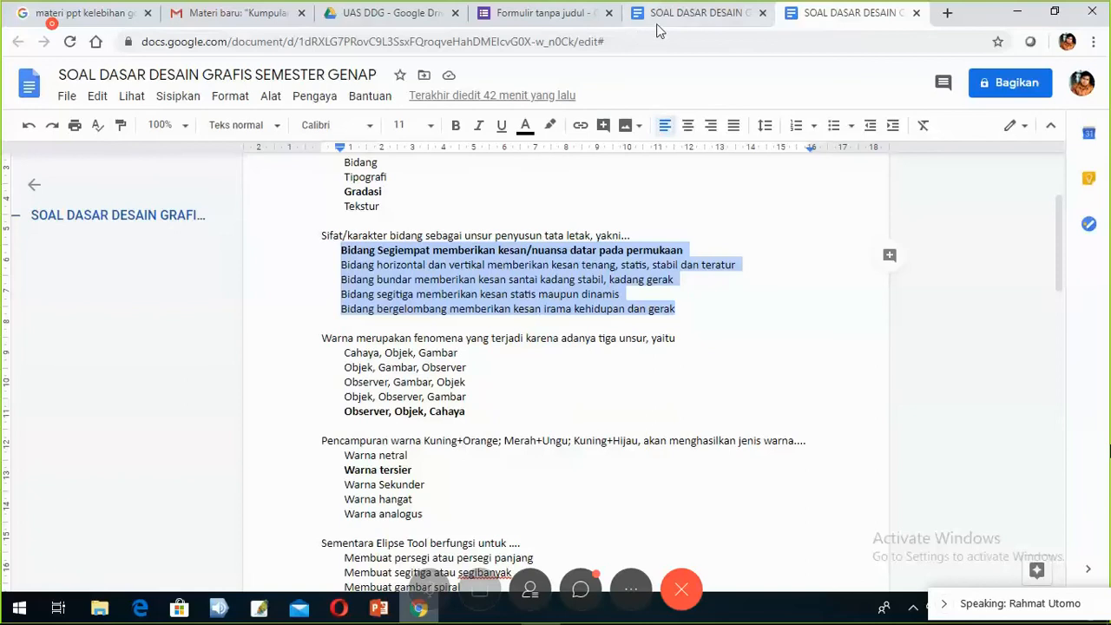
{"action": "left_click", "coordinate": [579, 26]}
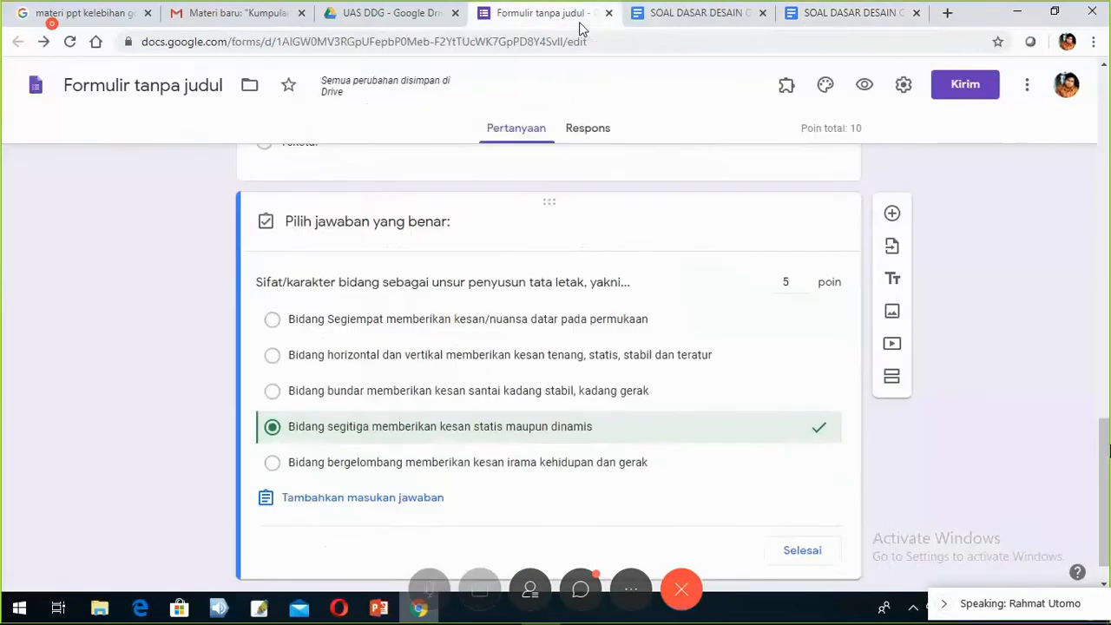
{"action": "left_click", "coordinate": [273, 319]}
{"action": "left_click", "coordinate": [273, 427]}
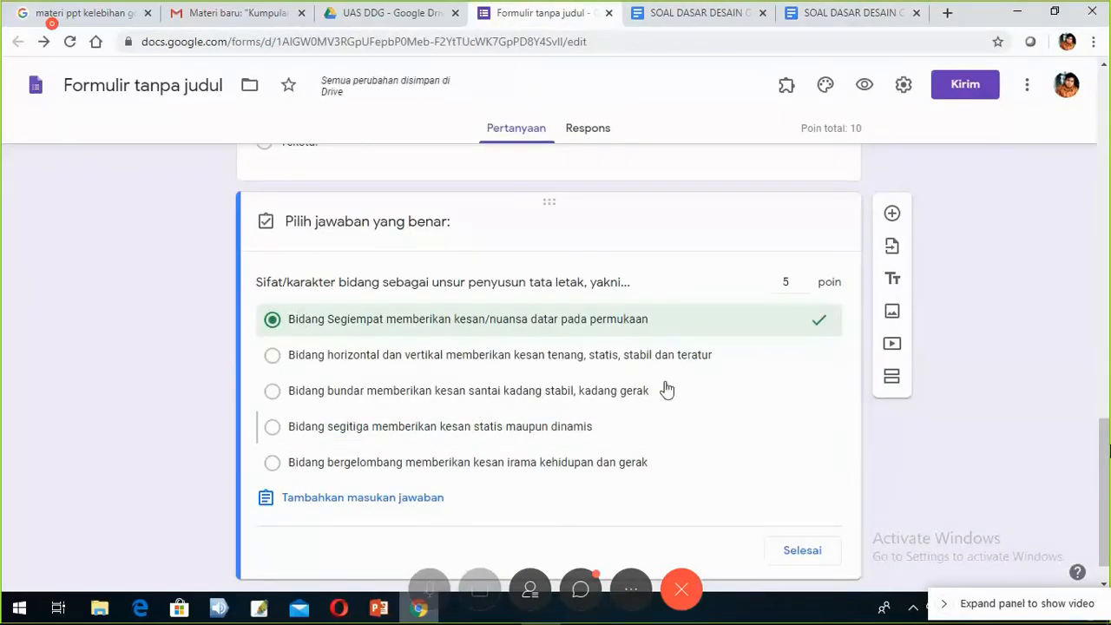
- Close the answer key and make the question required
{"action": "scroll", "coordinate": [795, 490], "scroll_direction": "down", "scroll_amount": 1}
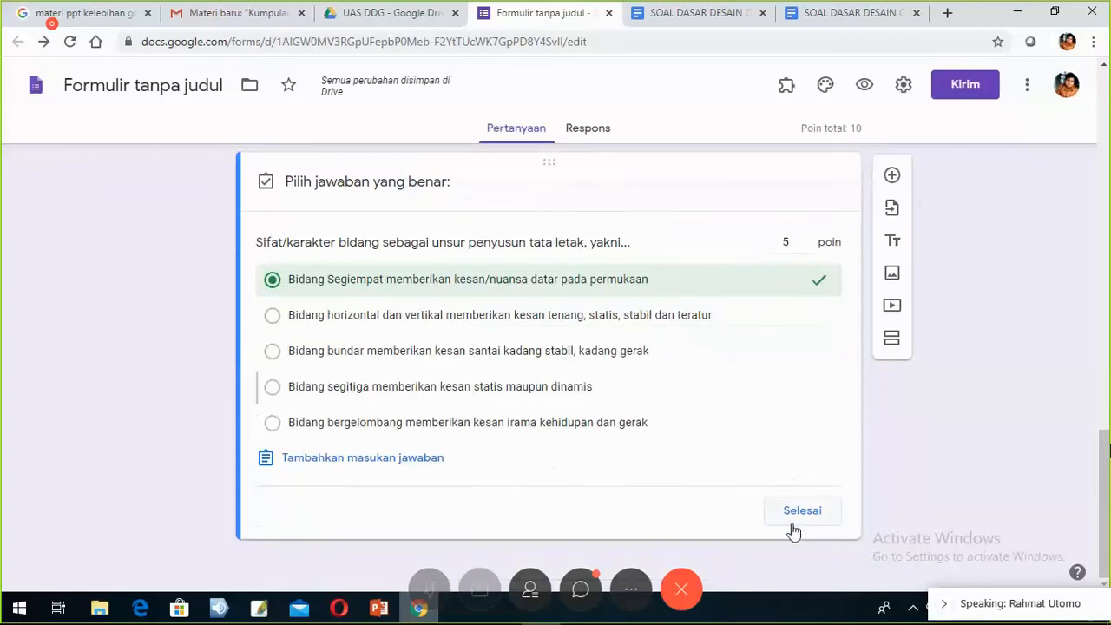
{"action": "left_click", "coordinate": [800, 514]}
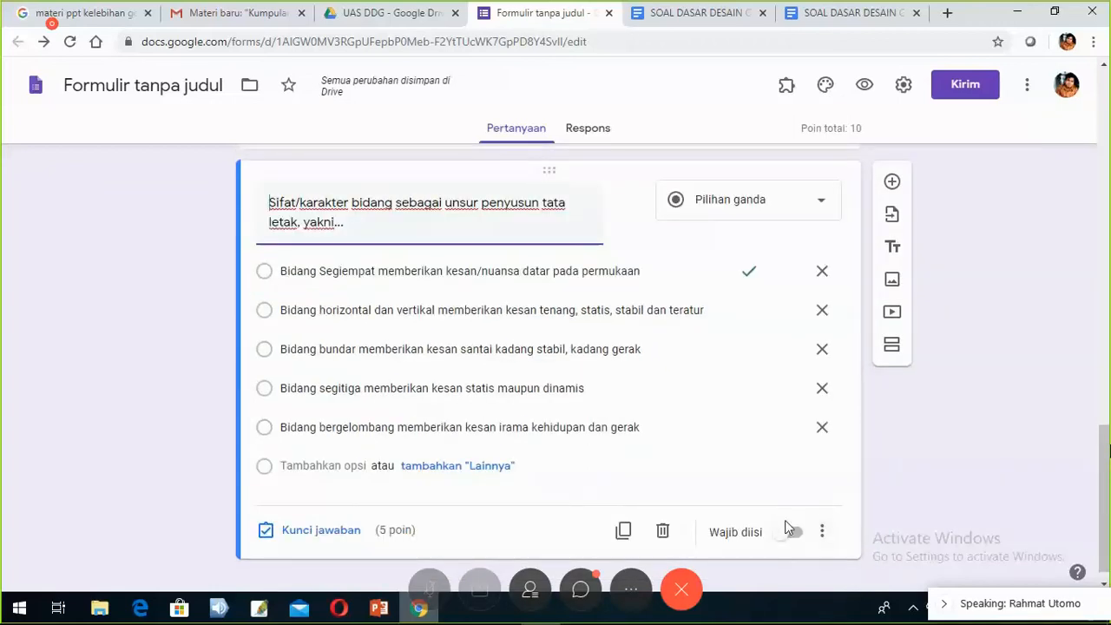
{"action": "left_click", "coordinate": [795, 533]}
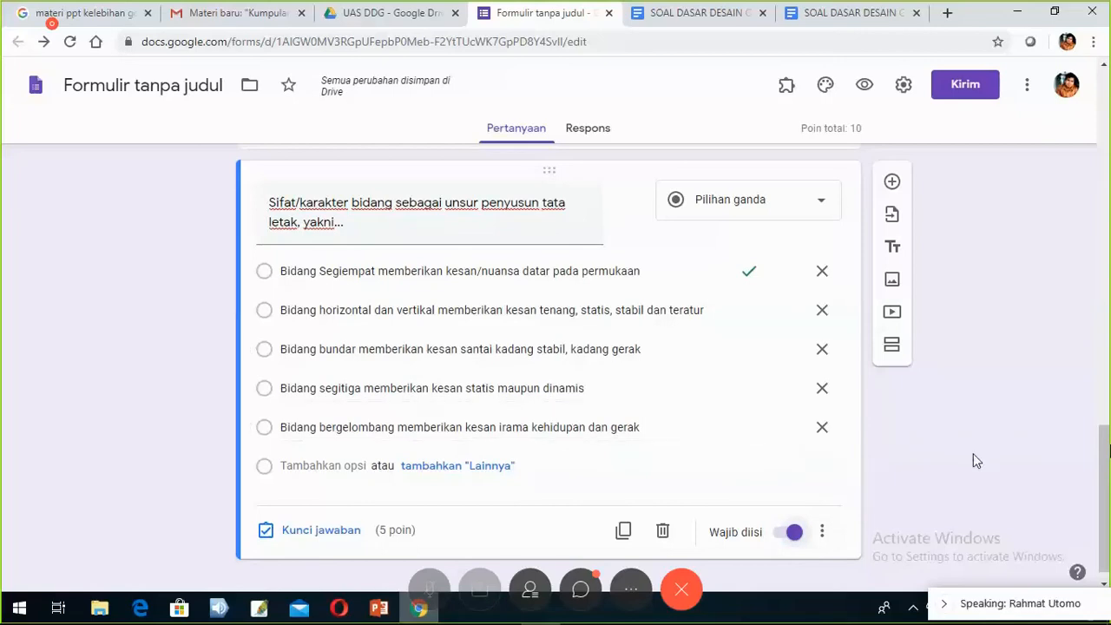
{"action": "scroll", "coordinate": [973, 453], "scroll_direction": "up", "scroll_amount": 2}
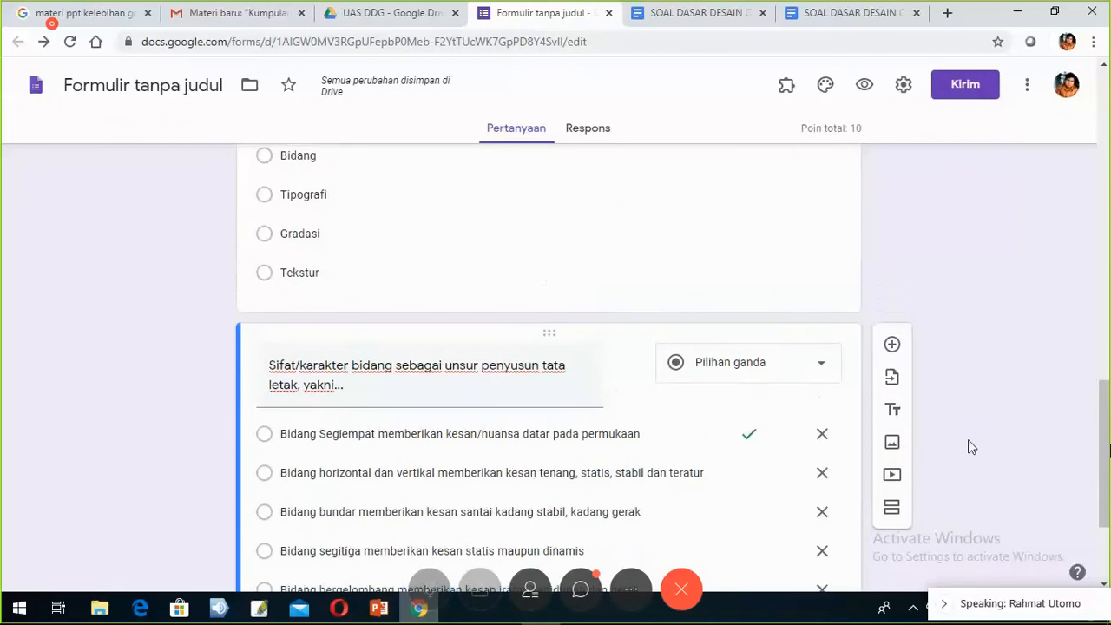
{"action": "scroll", "coordinate": [970, 442], "scroll_direction": "up", "scroll_amount": 5}
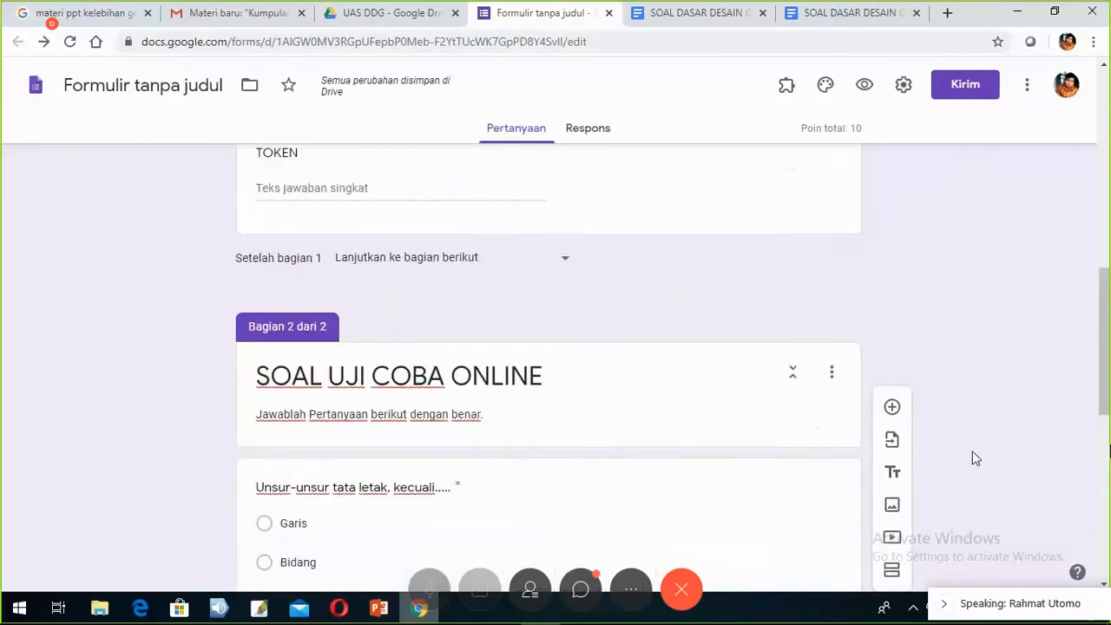
{"action": "scroll", "coordinate": [972, 451], "scroll_direction": "down", "scroll_amount": 2}
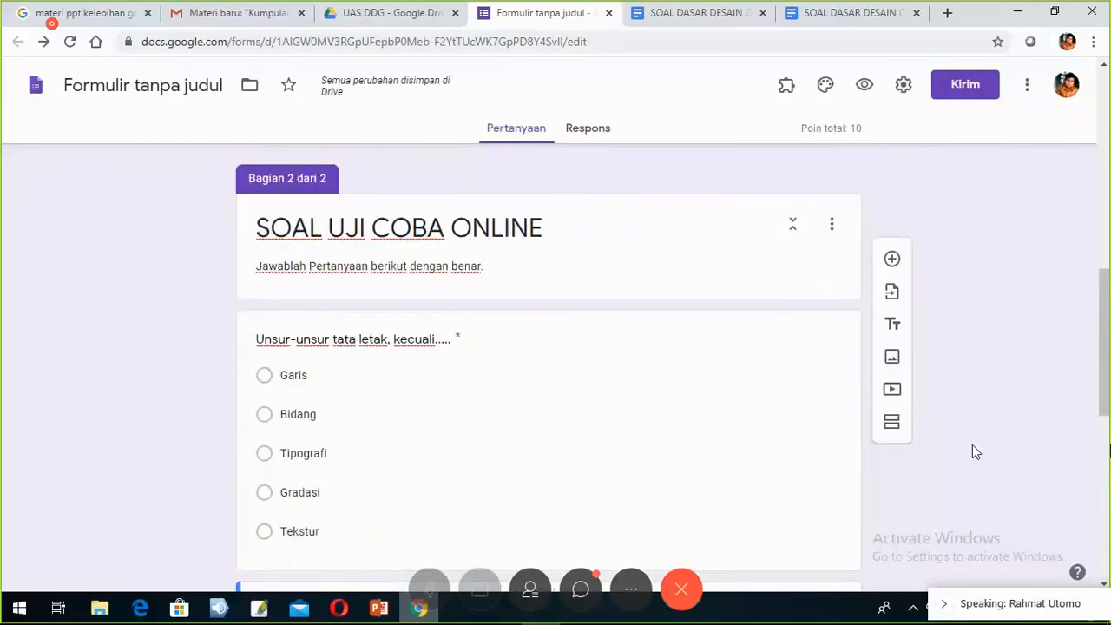
{"action": "scroll", "coordinate": [972, 452], "scroll_direction": "down", "scroll_amount": 5}
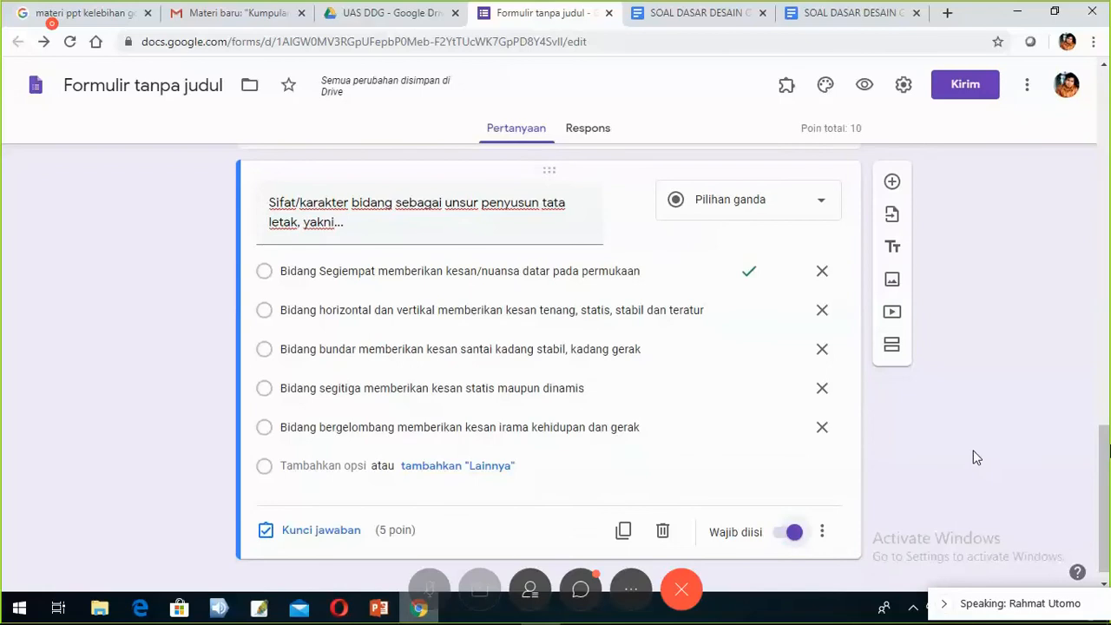
{"action": "scroll", "coordinate": [976, 457], "scroll_direction": "down", "scroll_amount": 1}
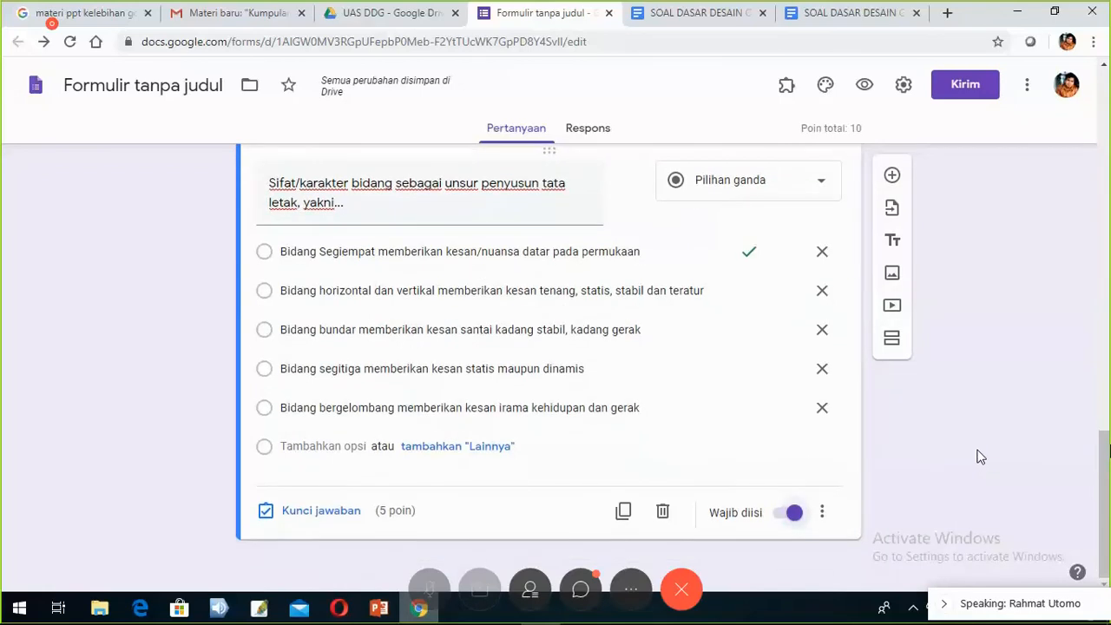
{"action": "scroll", "coordinate": [979, 457], "scroll_direction": "up", "scroll_amount": 1}
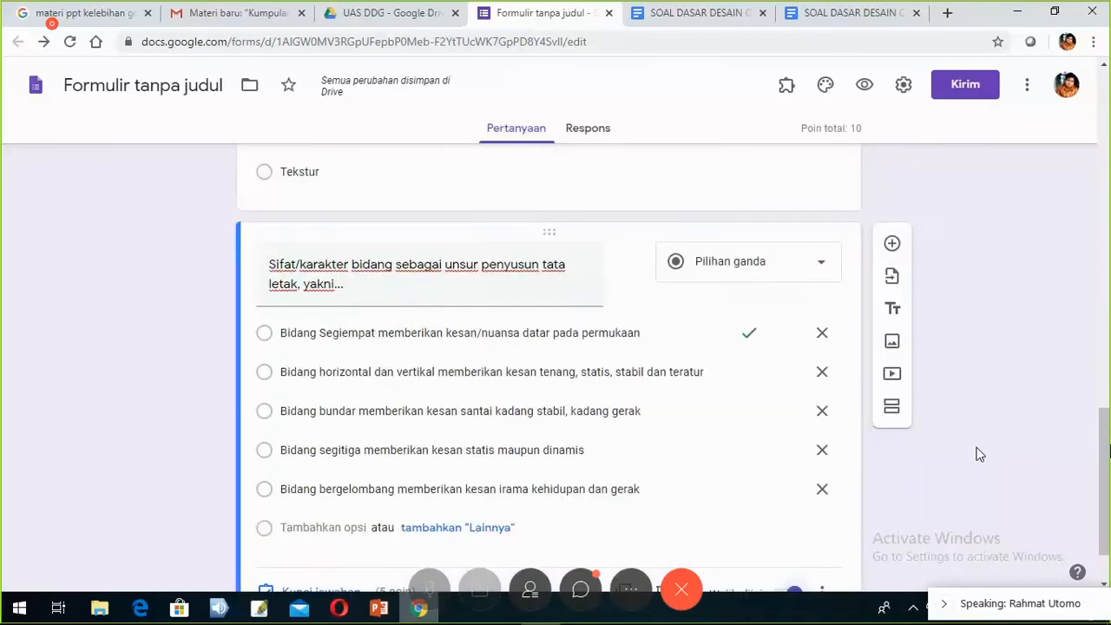
{"action": "scroll", "coordinate": [979, 458], "scroll_direction": "up", "scroll_amount": 2}
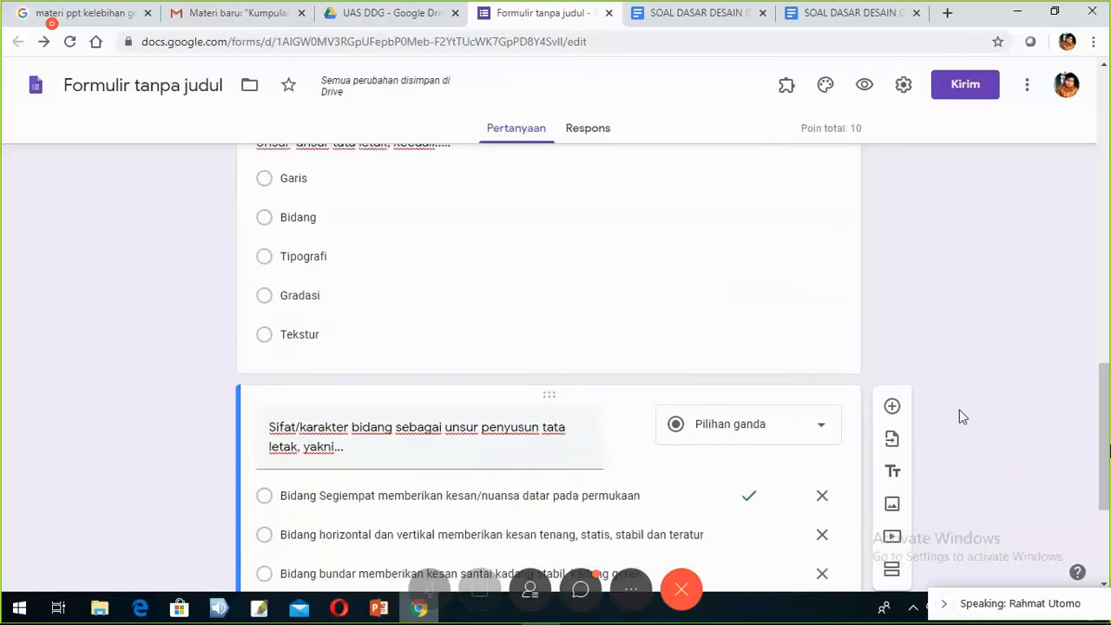
{"action": "scroll", "coordinate": [957, 329], "scroll_direction": "down", "scroll_amount": 3}
{"action": "scroll", "coordinate": [956, 329], "scroll_direction": "up", "scroll_amount": 1}
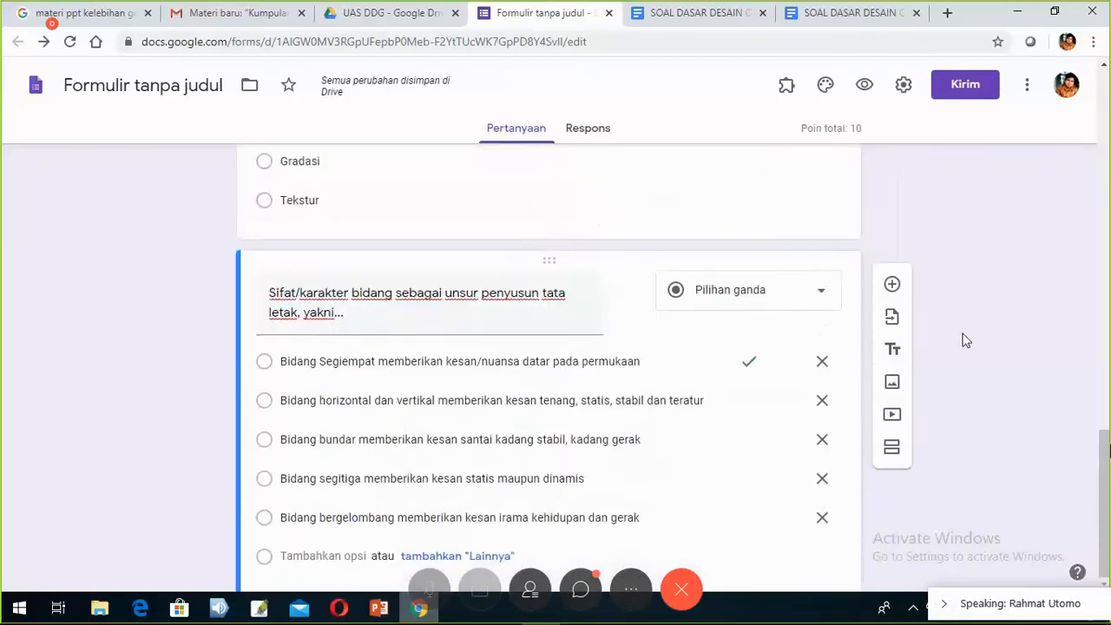
{"action": "scroll", "coordinate": [963, 342], "scroll_direction": "up", "scroll_amount": 5}
{"action": "scroll", "coordinate": [967, 344], "scroll_direction": "down", "scroll_amount": 3}
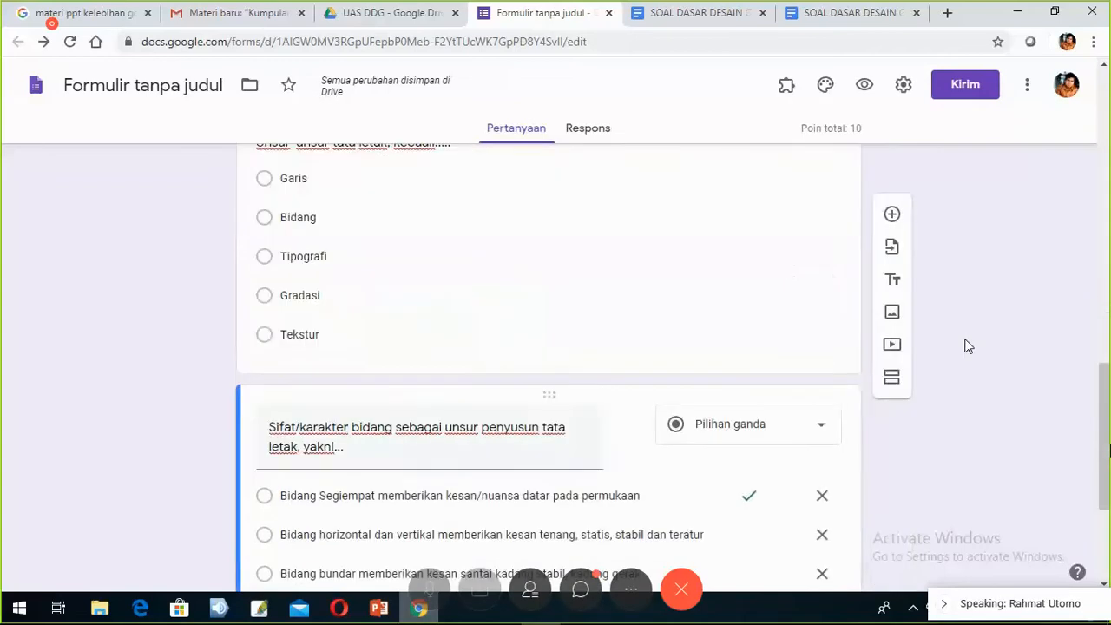
{"action": "scroll", "coordinate": [969, 346], "scroll_direction": "down", "scroll_amount": 3}
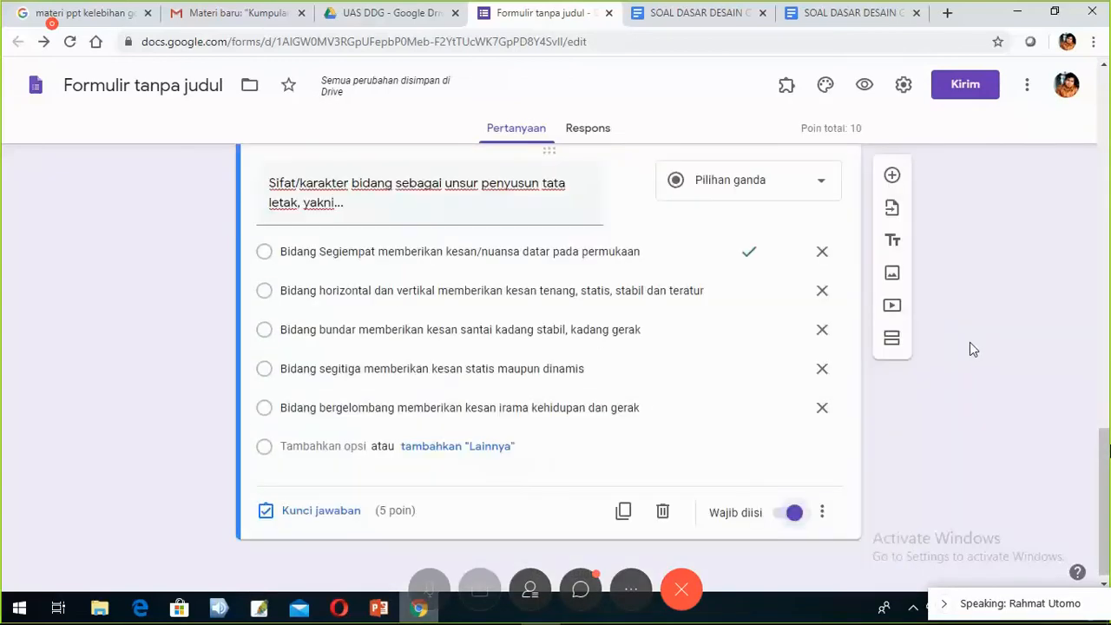
{"action": "scroll", "coordinate": [971, 343], "scroll_direction": "up", "scroll_amount": 6}
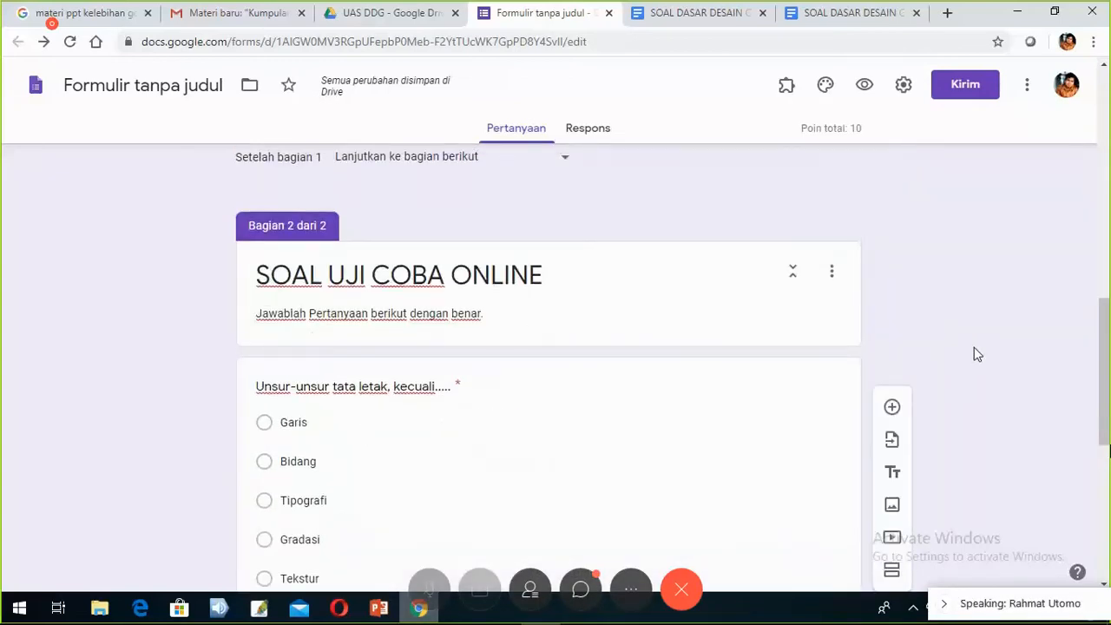
{"action": "scroll", "coordinate": [974, 354], "scroll_direction": "up", "scroll_amount": 3}
{"action": "scroll", "coordinate": [974, 352], "scroll_direction": "down", "scroll_amount": 10}
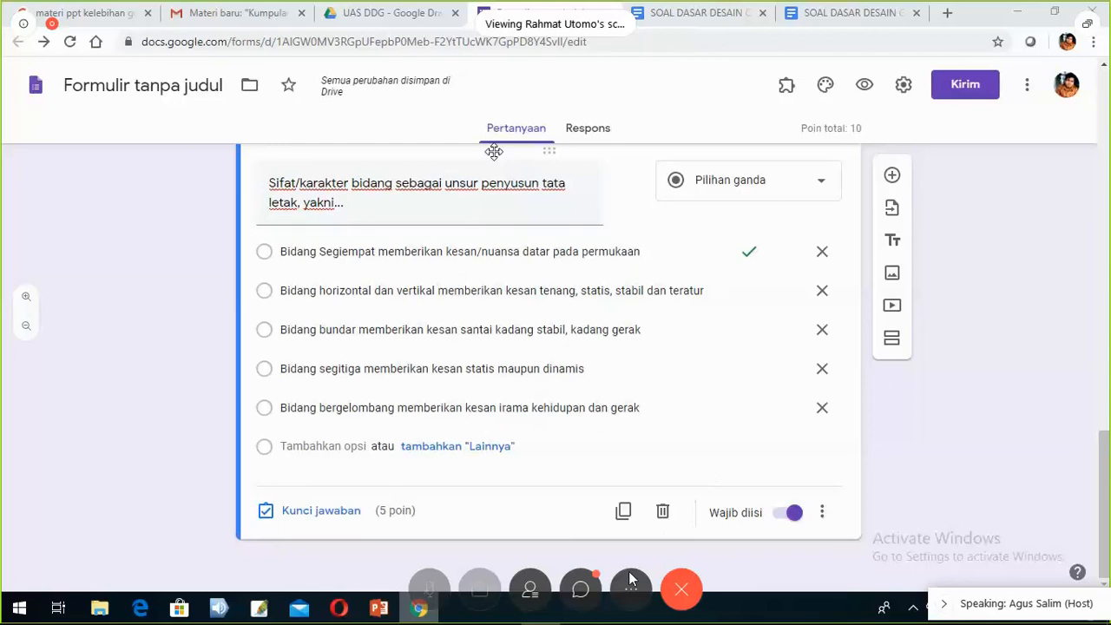
{"action": "mouse_move", "coordinate": [565, 623]}
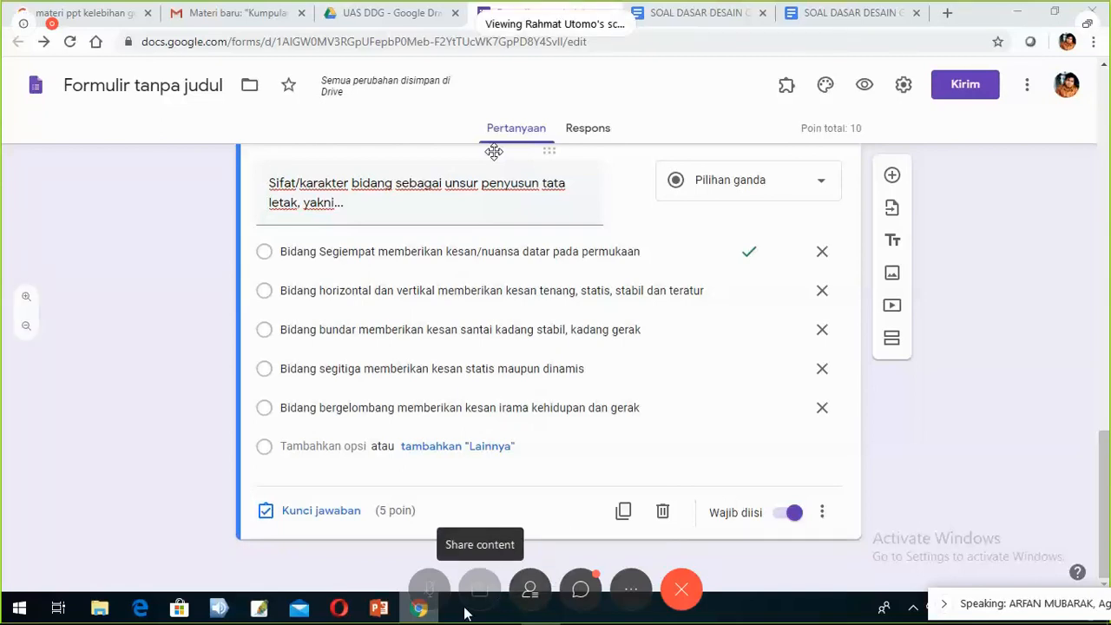
{"action": "left_click", "coordinate": [584, 590]}
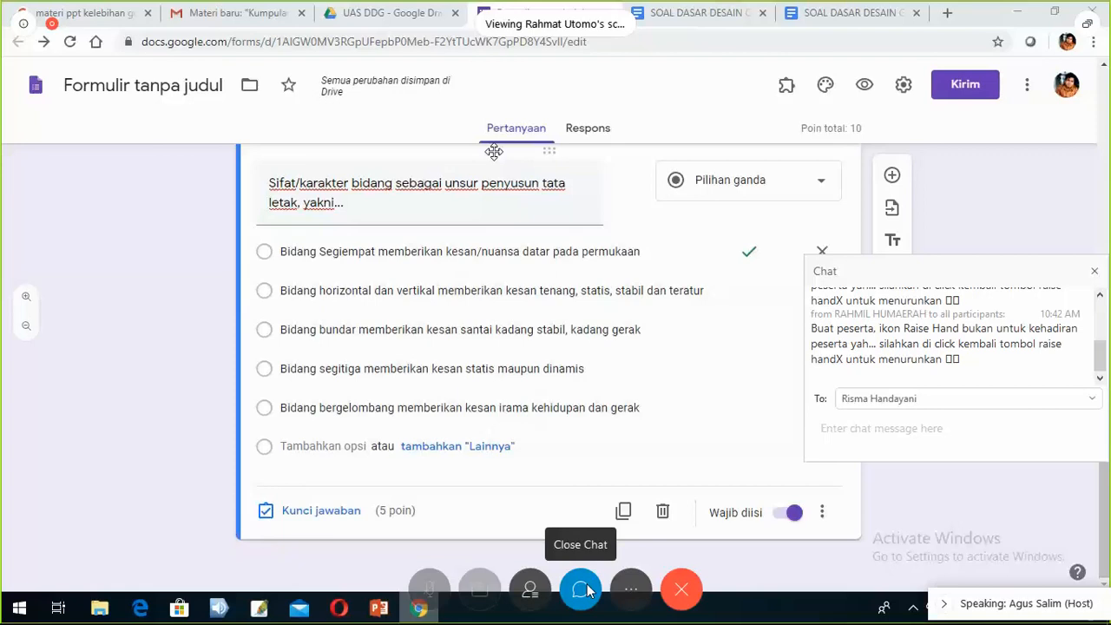
{"action": "left_click", "coordinate": [586, 590]}
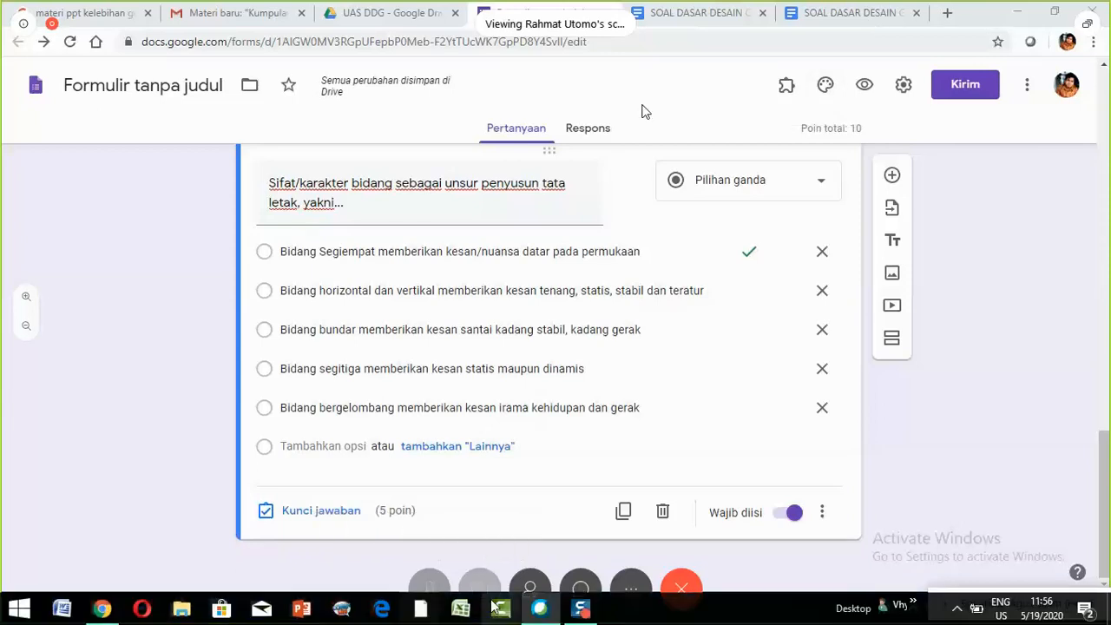
{"action": "mouse_move", "coordinate": [580, 612]}
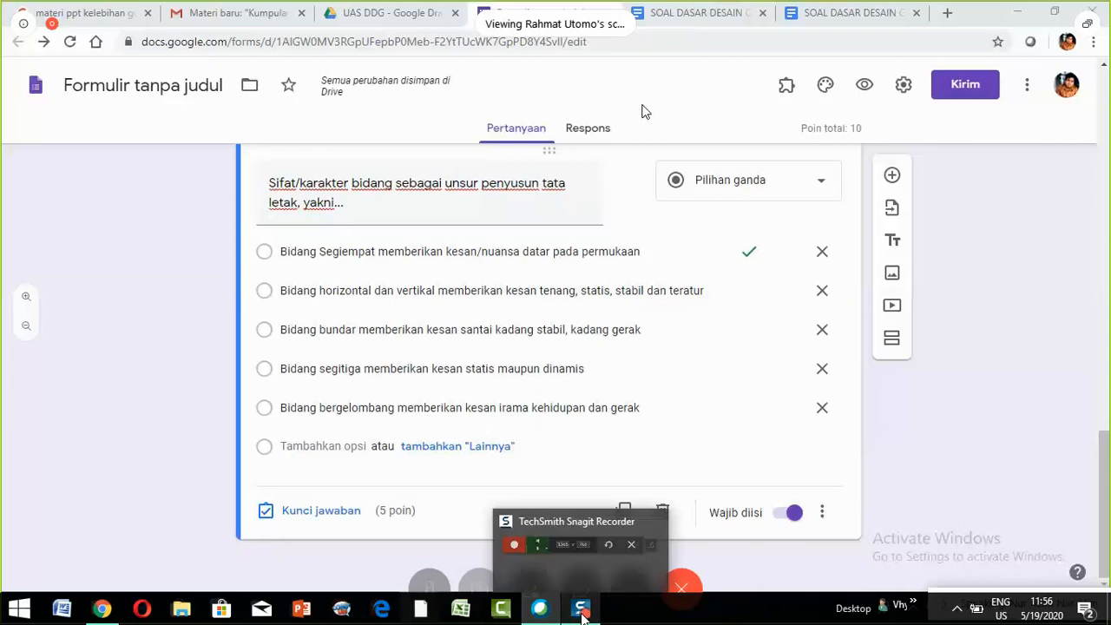